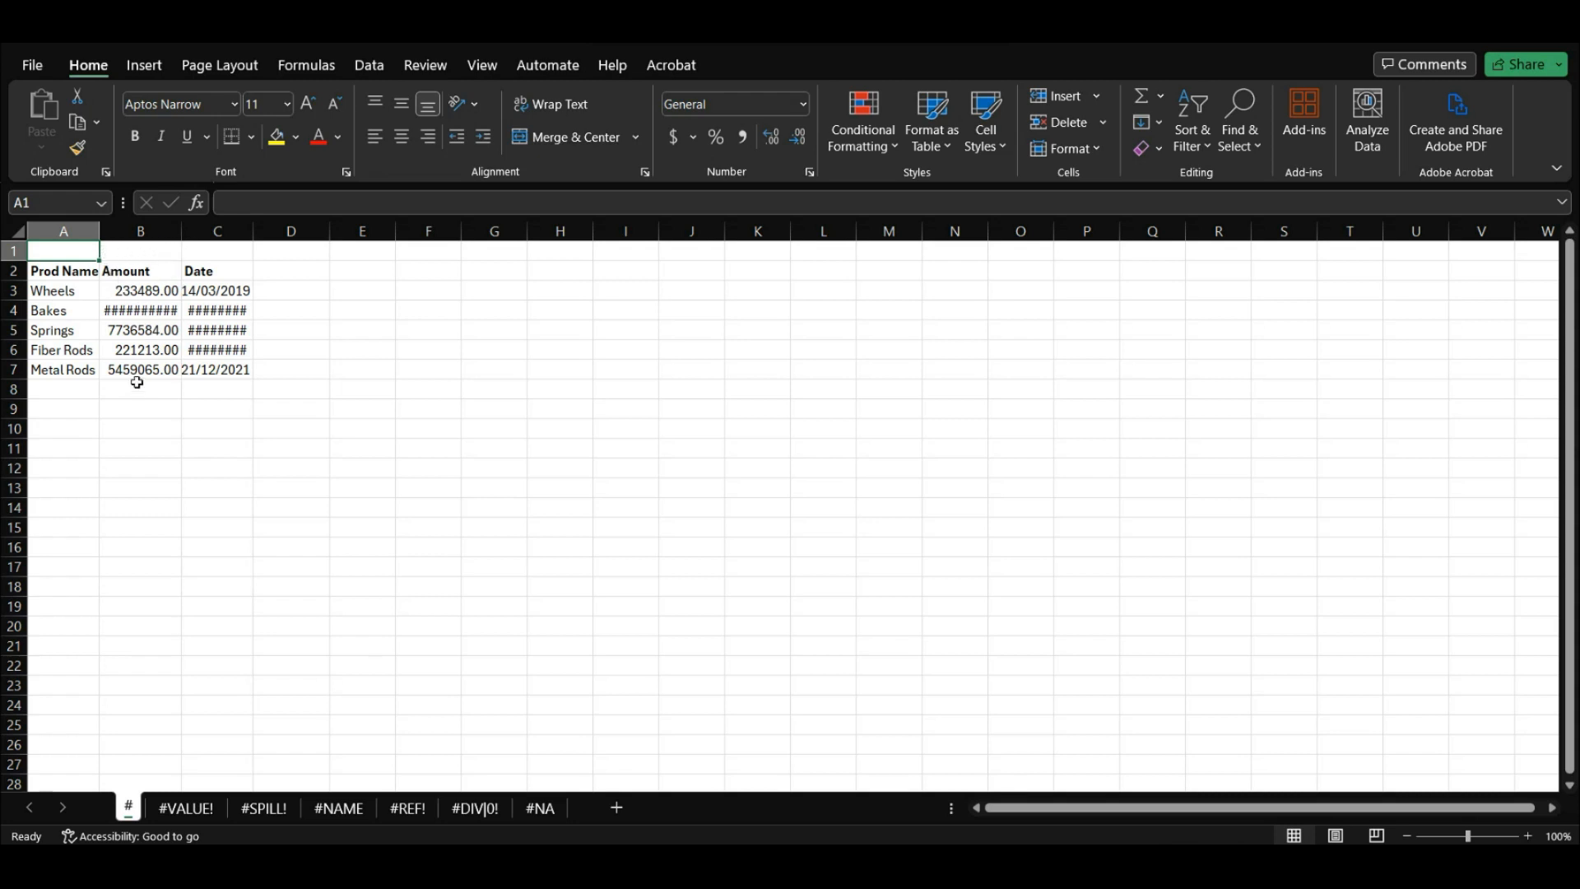
Narrow and restore the Prod Name column, and autofit the Amount and Date columns to their contents.
left_click_drag(100, 232, 79, 232)
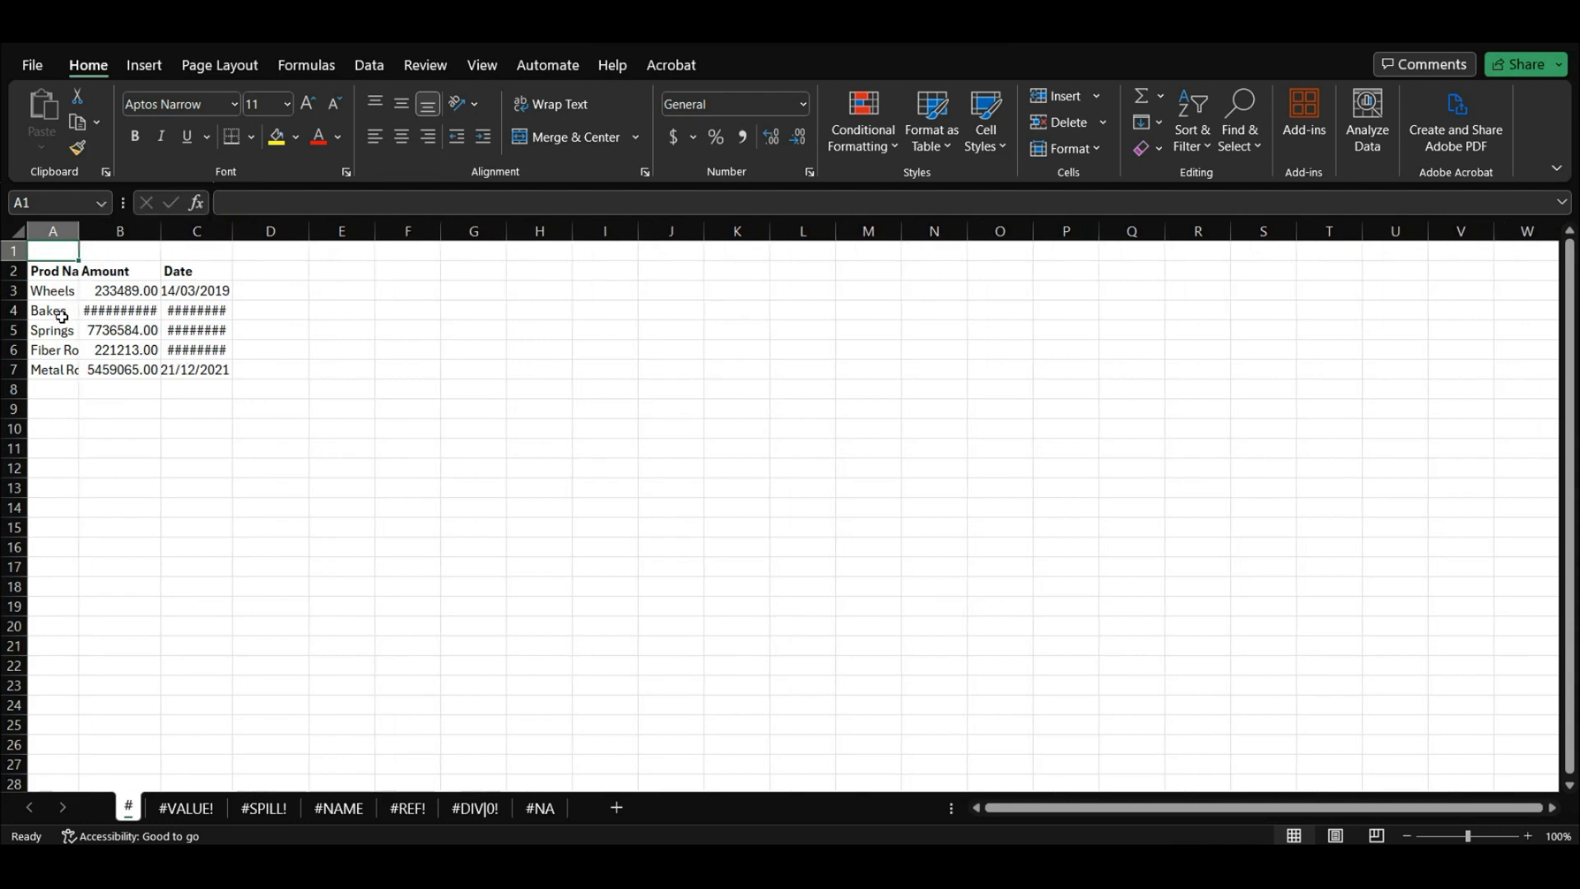
left_click_drag(79, 232, 99, 233)
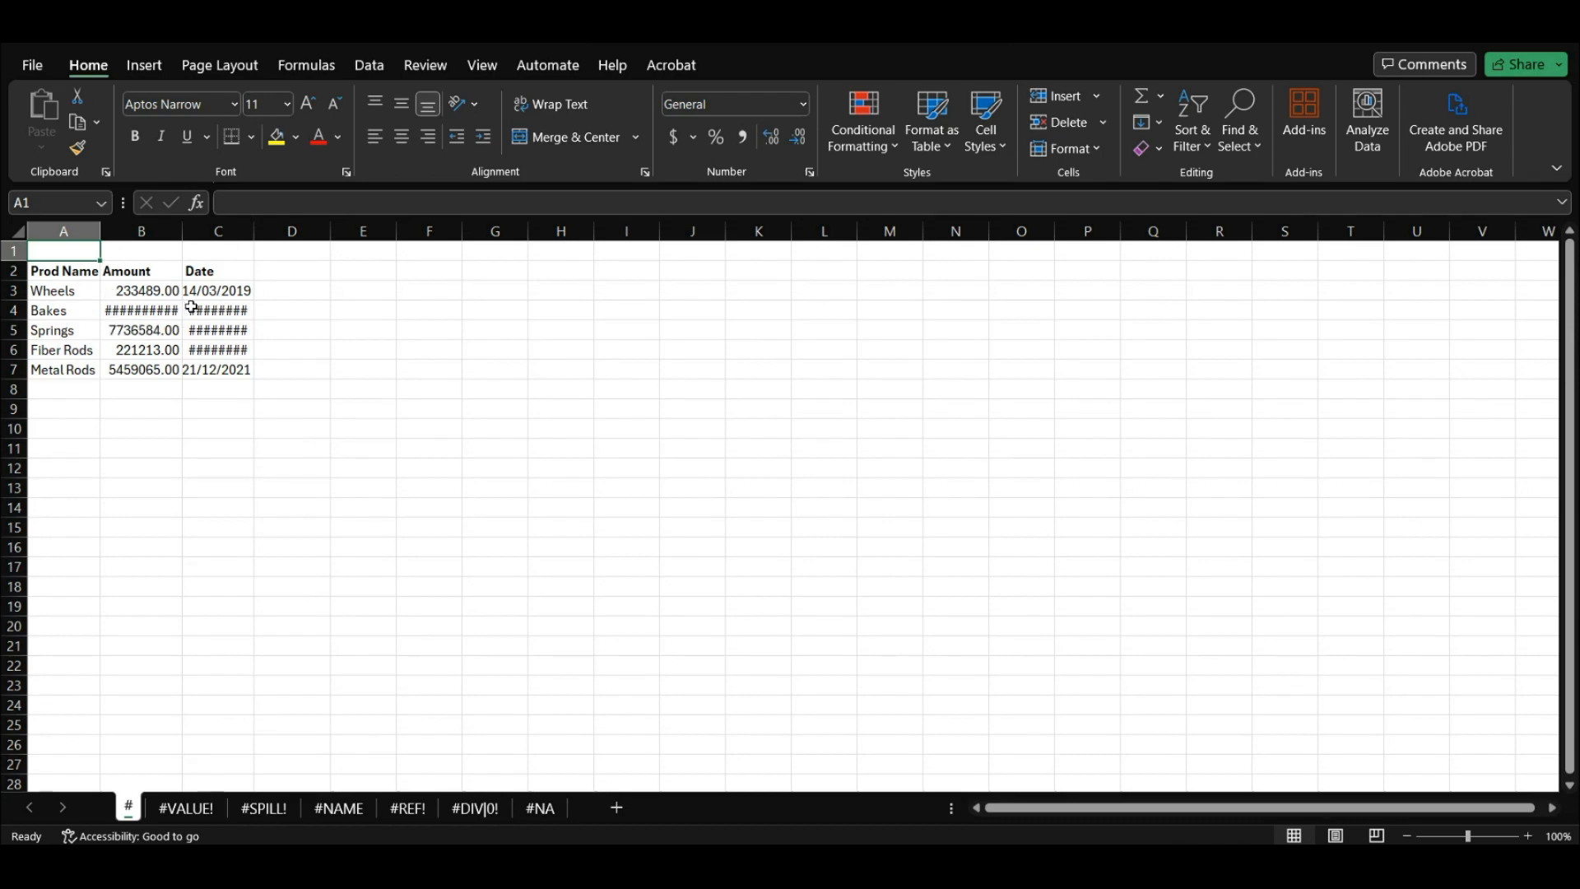
double_click(183, 233)
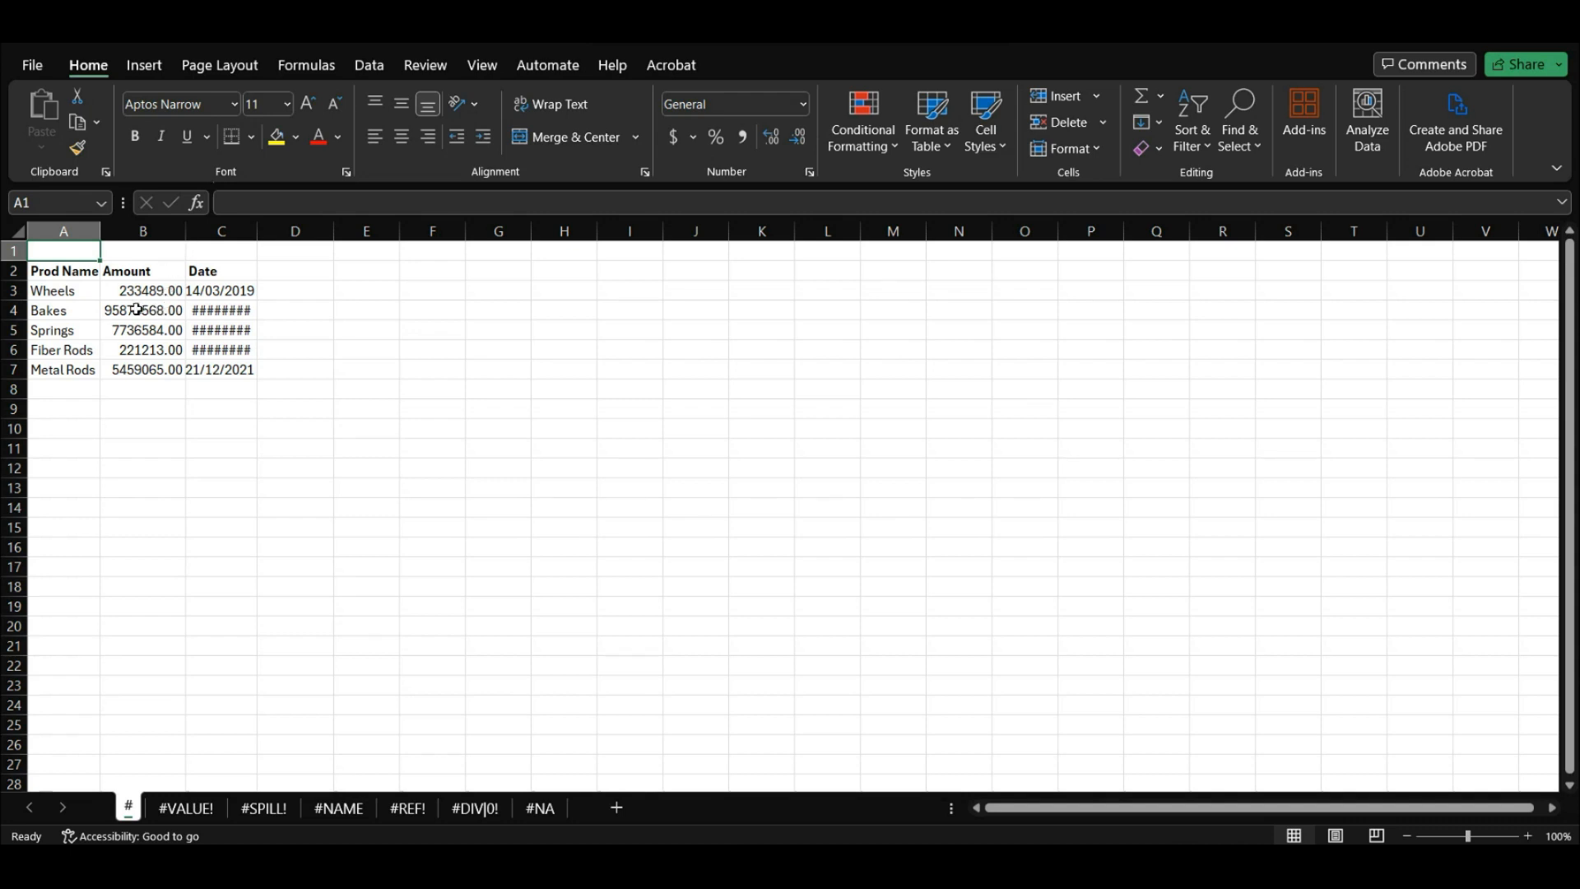
double_click(257, 230)
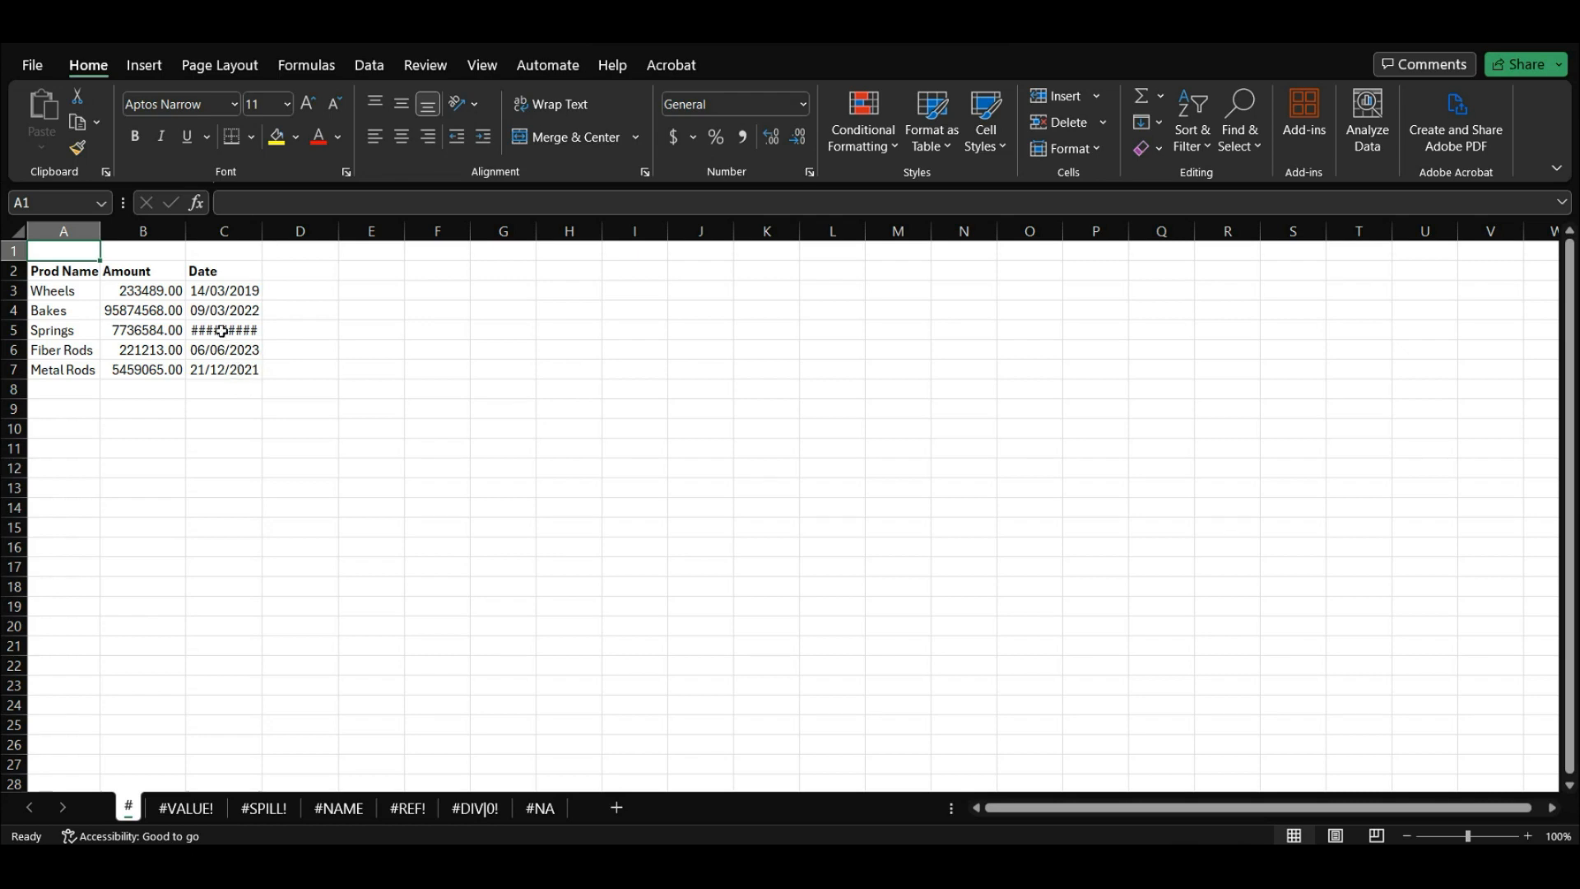
Remove the minus sign from the Springs date formula in C5 so it reads =22/2/2020.
mouse_move(240, 332)
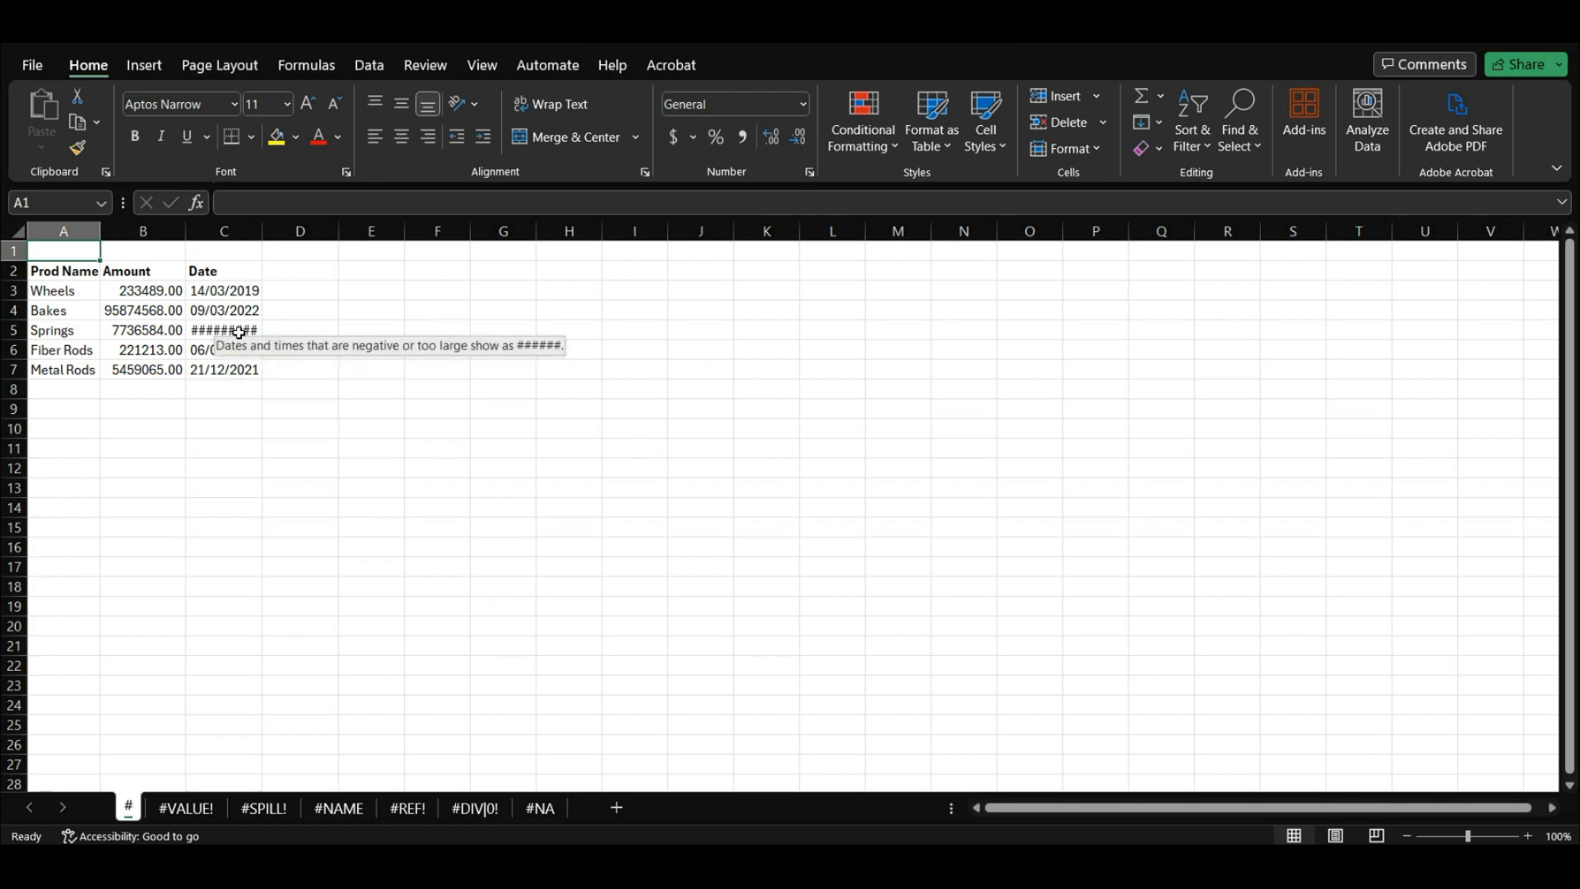
left_click(241, 332)
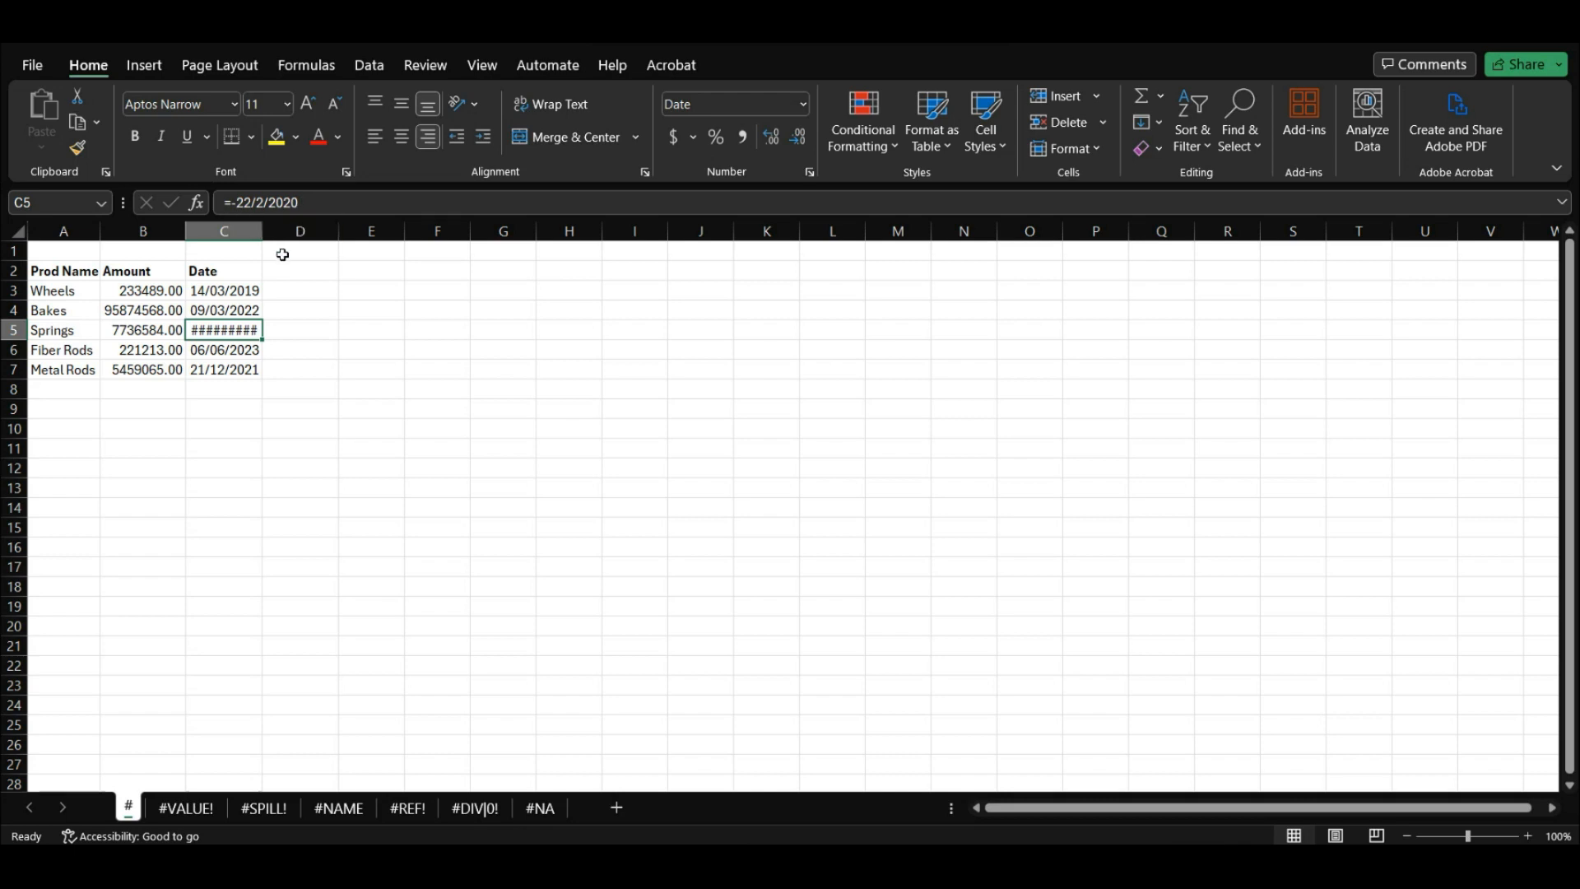
left_click(240, 203)
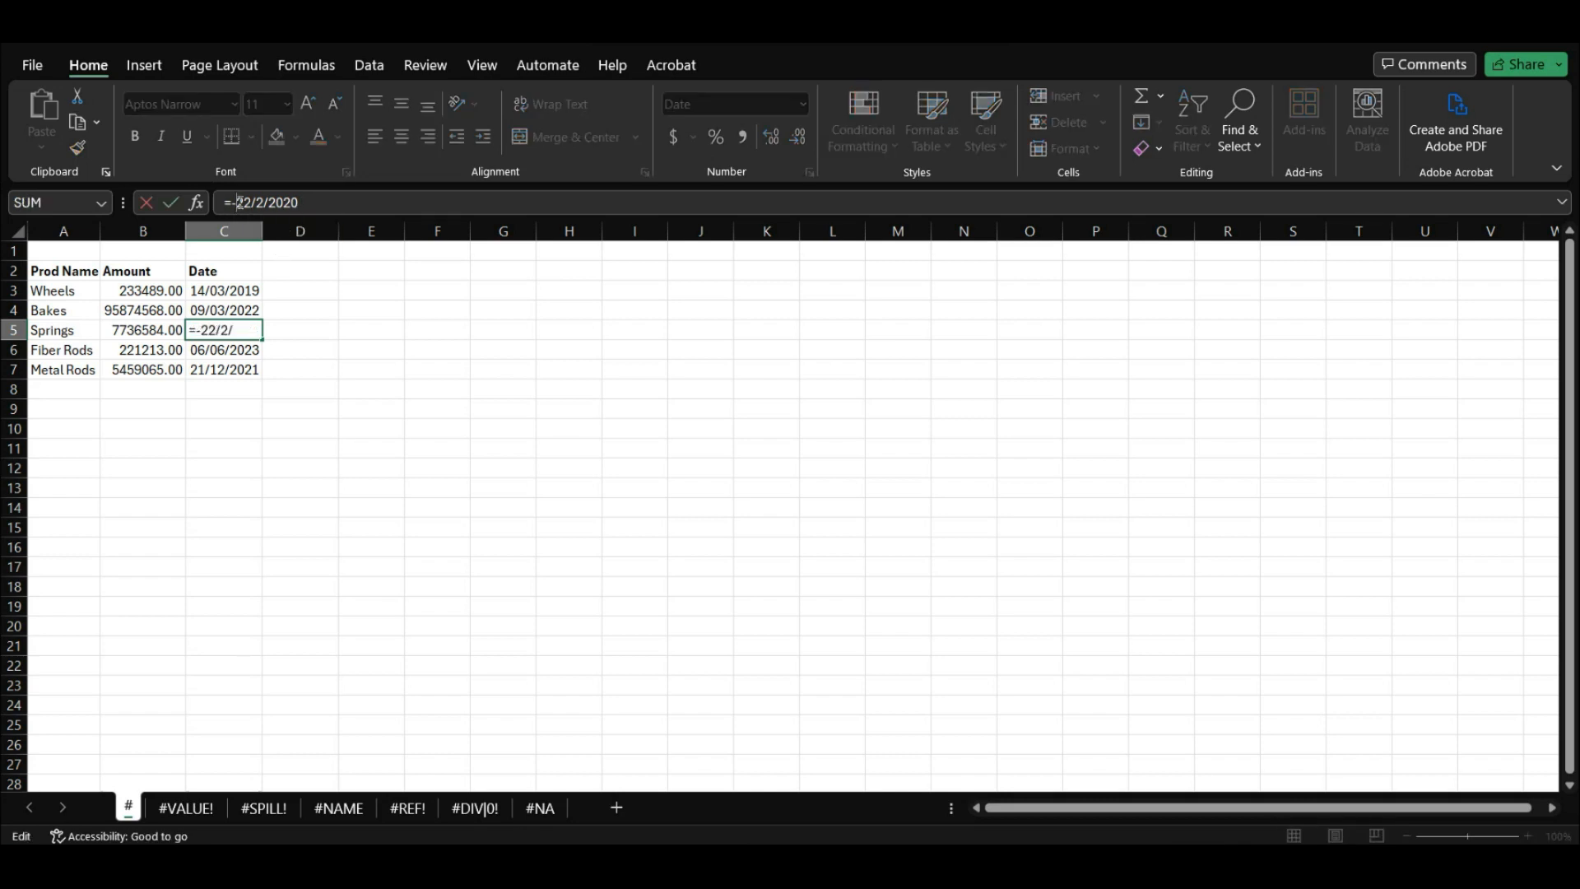
key("BackSpace")
key("Return")
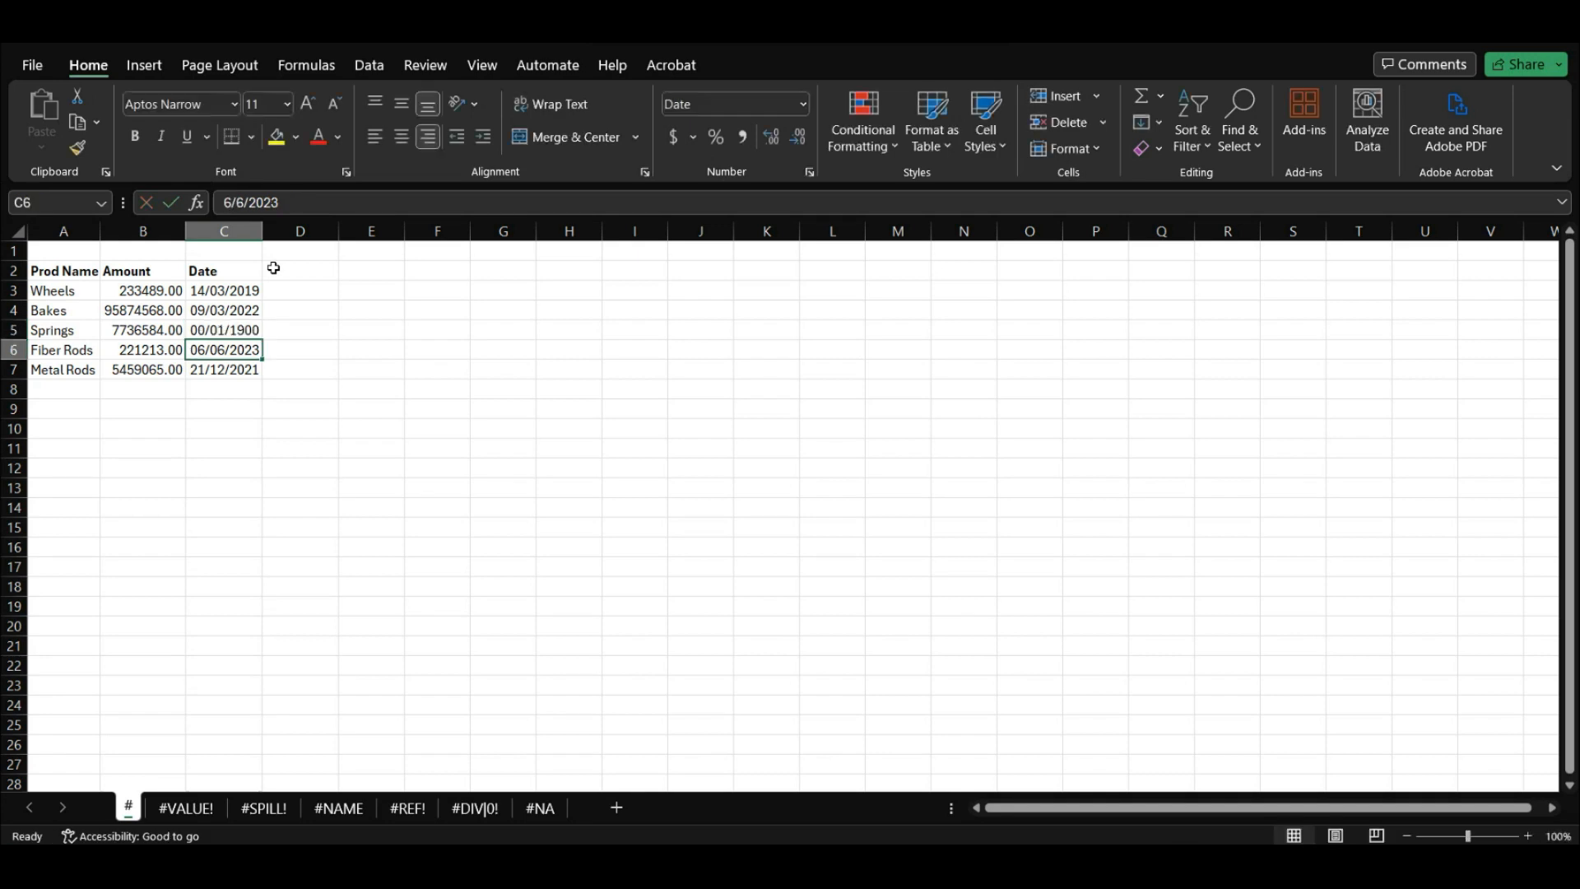
Remove the equals sign from C5 so the Springs date is entered as 22/2/2020.
left_click(245, 329)
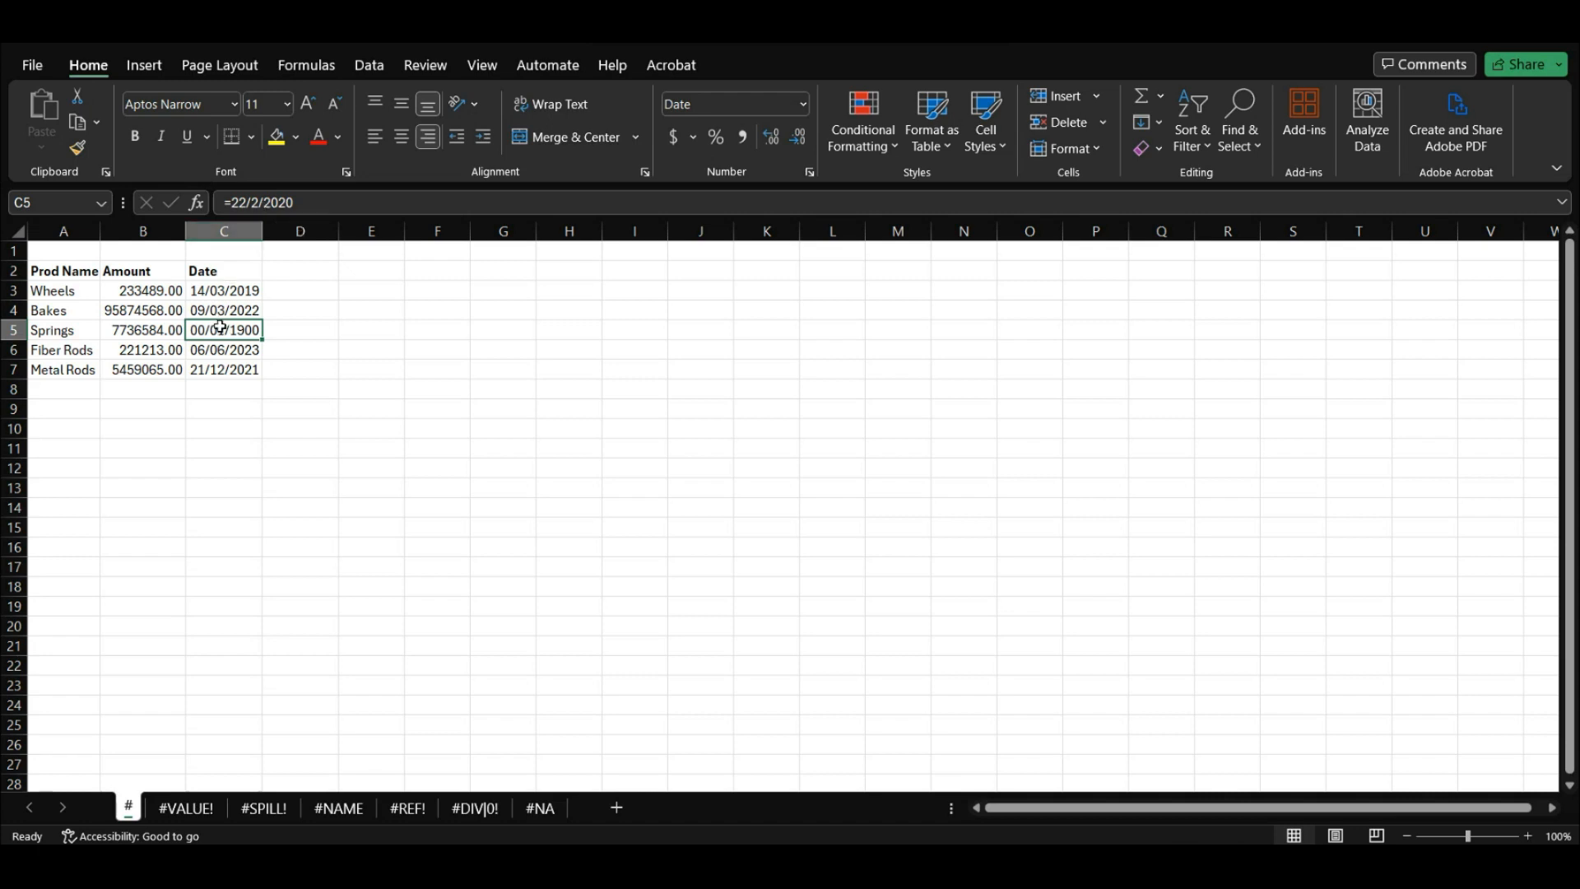
left_click(230, 202)
key("BackSpace")
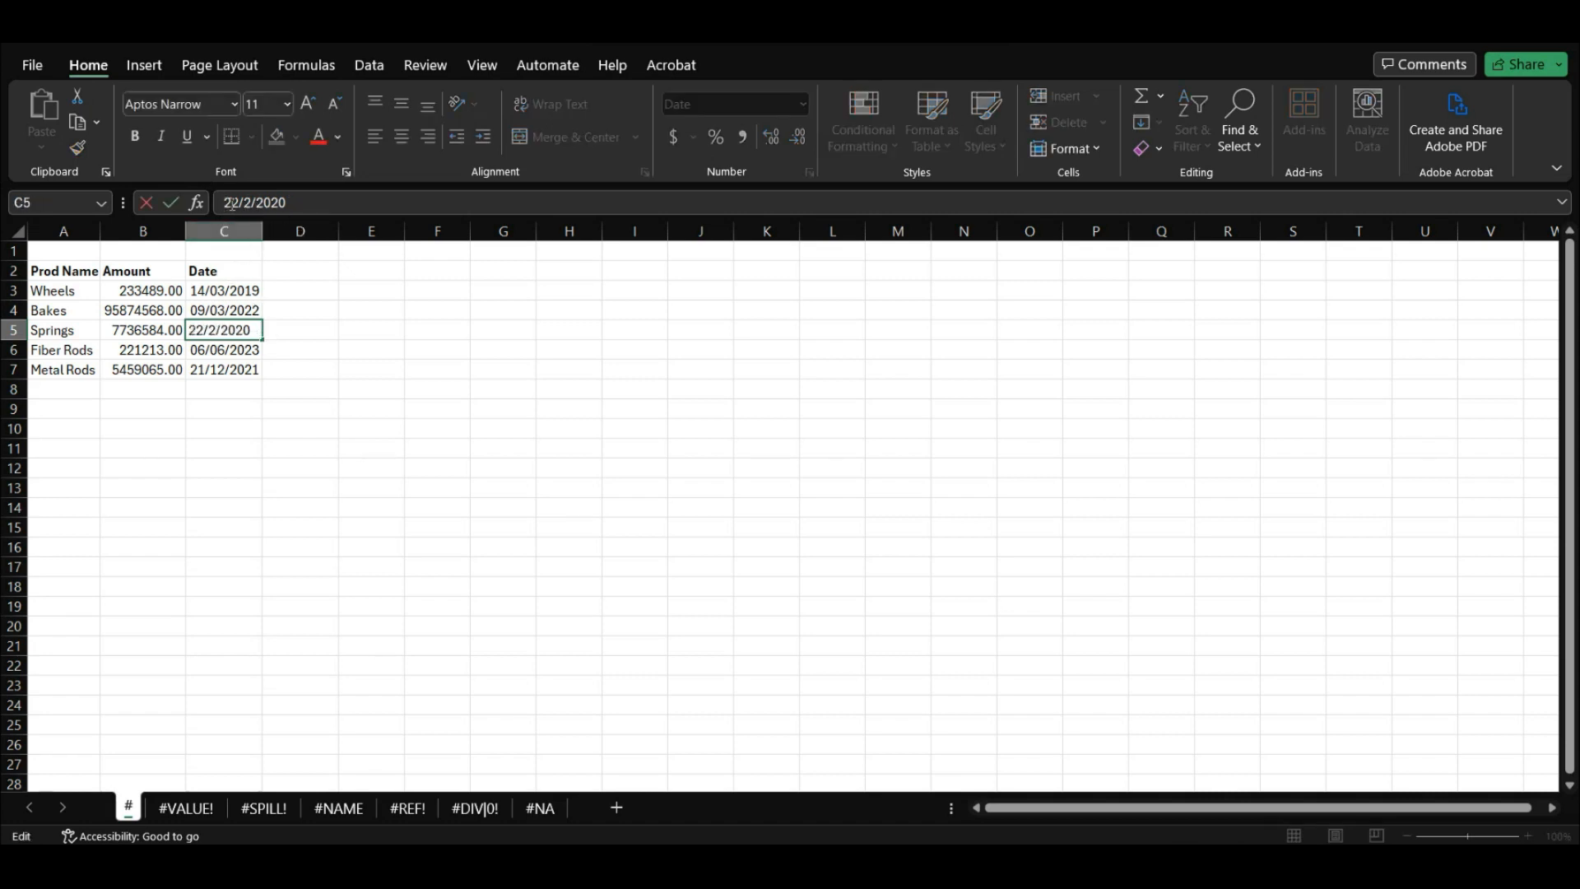
key("Return")
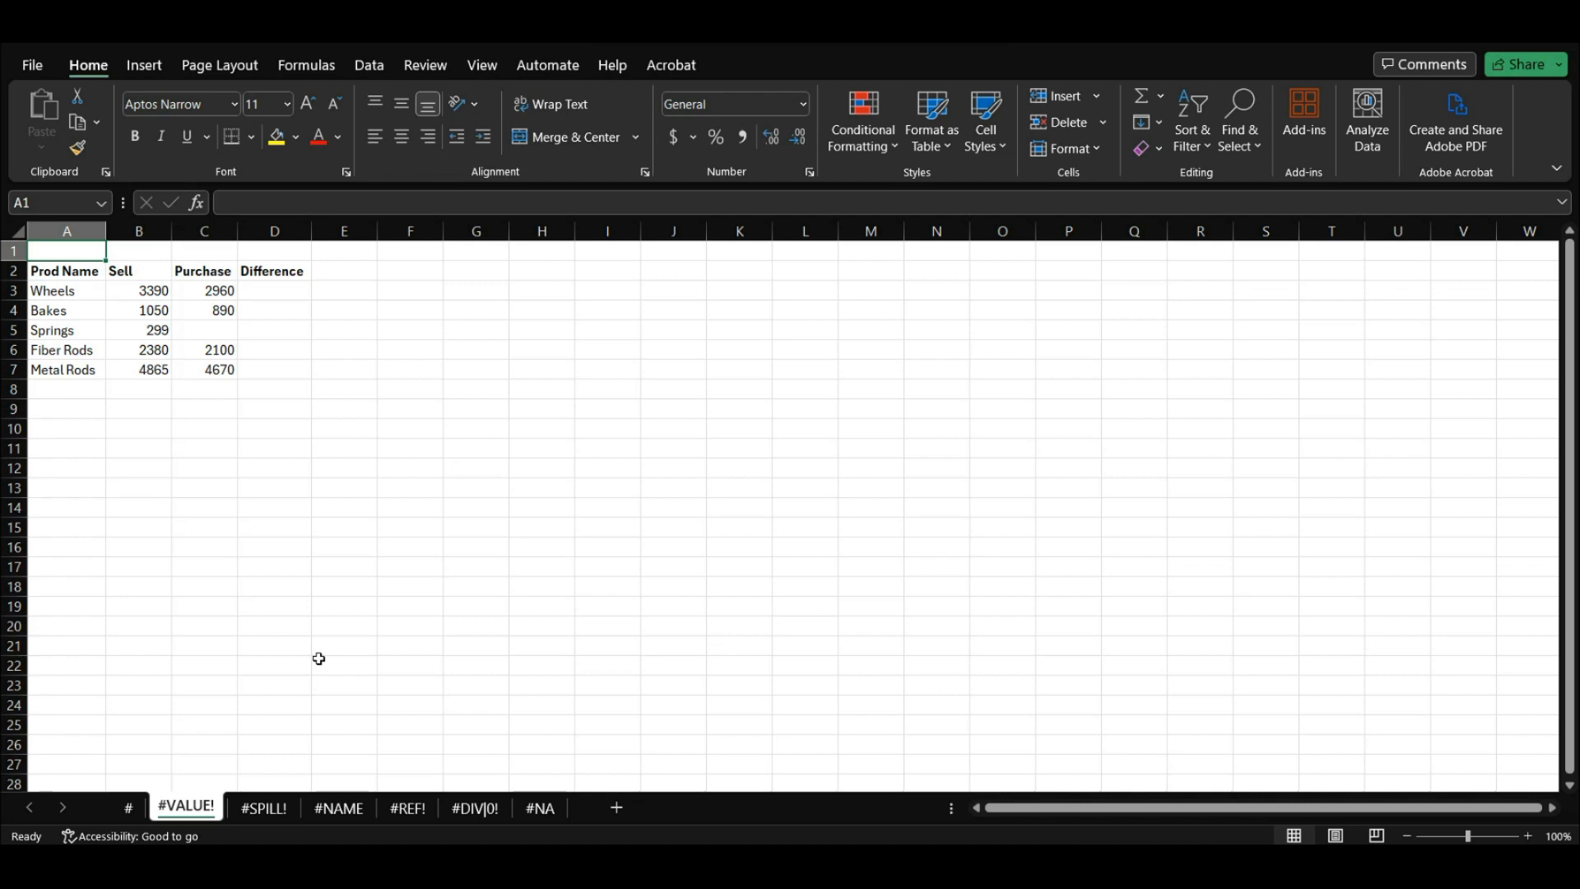
Enter the formula =B3-C3 in D3 of the #VALUE! sheet to calculate the Wheels difference.
left_click(276, 289)
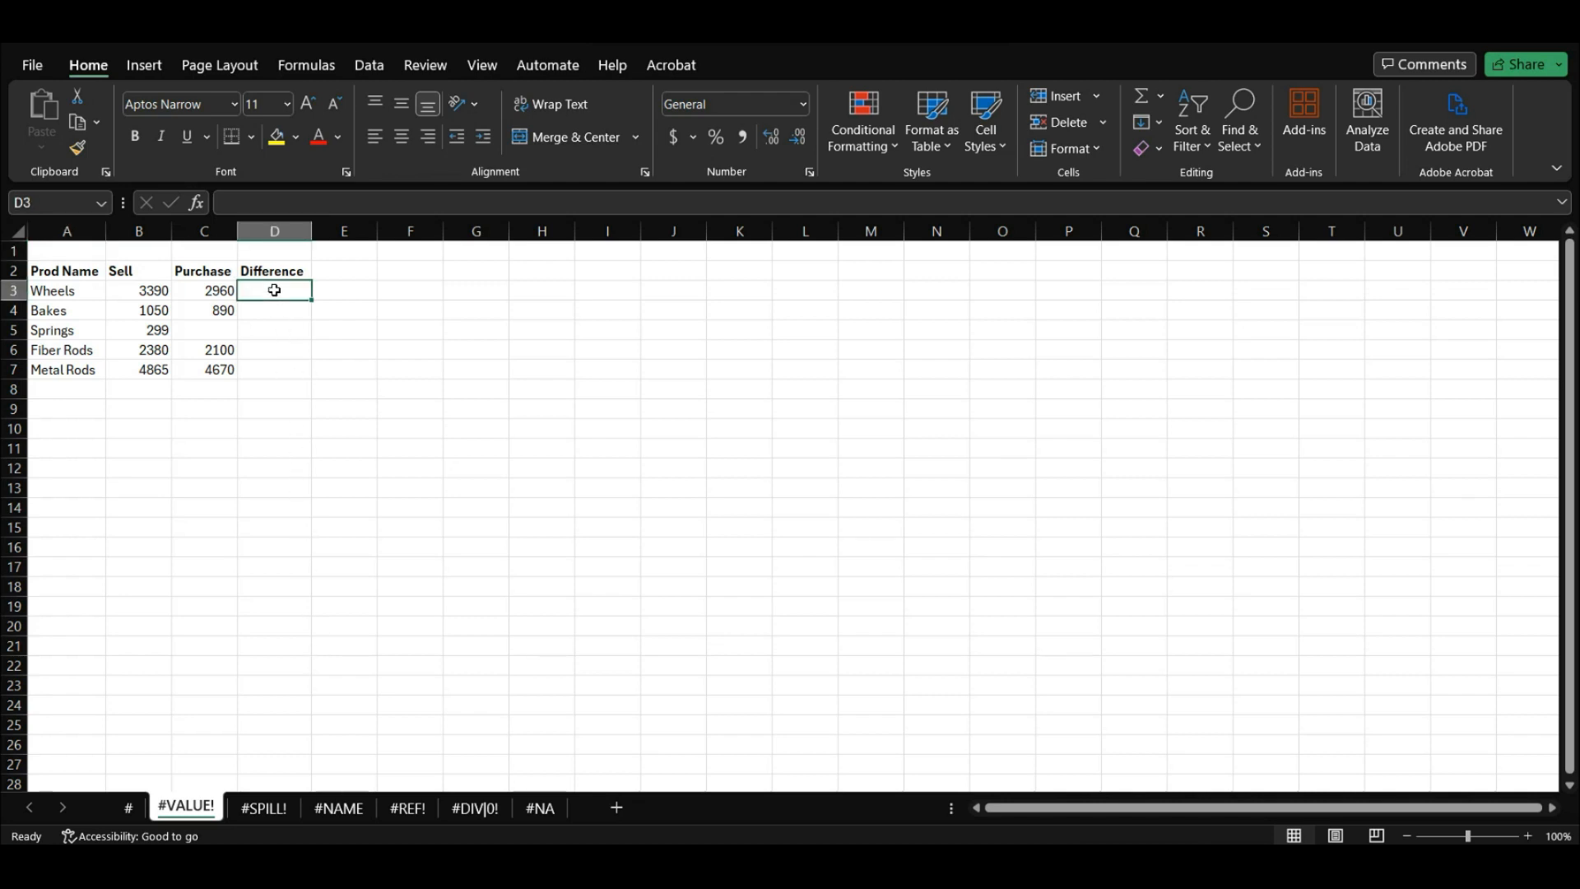
type("=")
left_click(153, 293)
type("-")
left_click(203, 294)
key("Return")
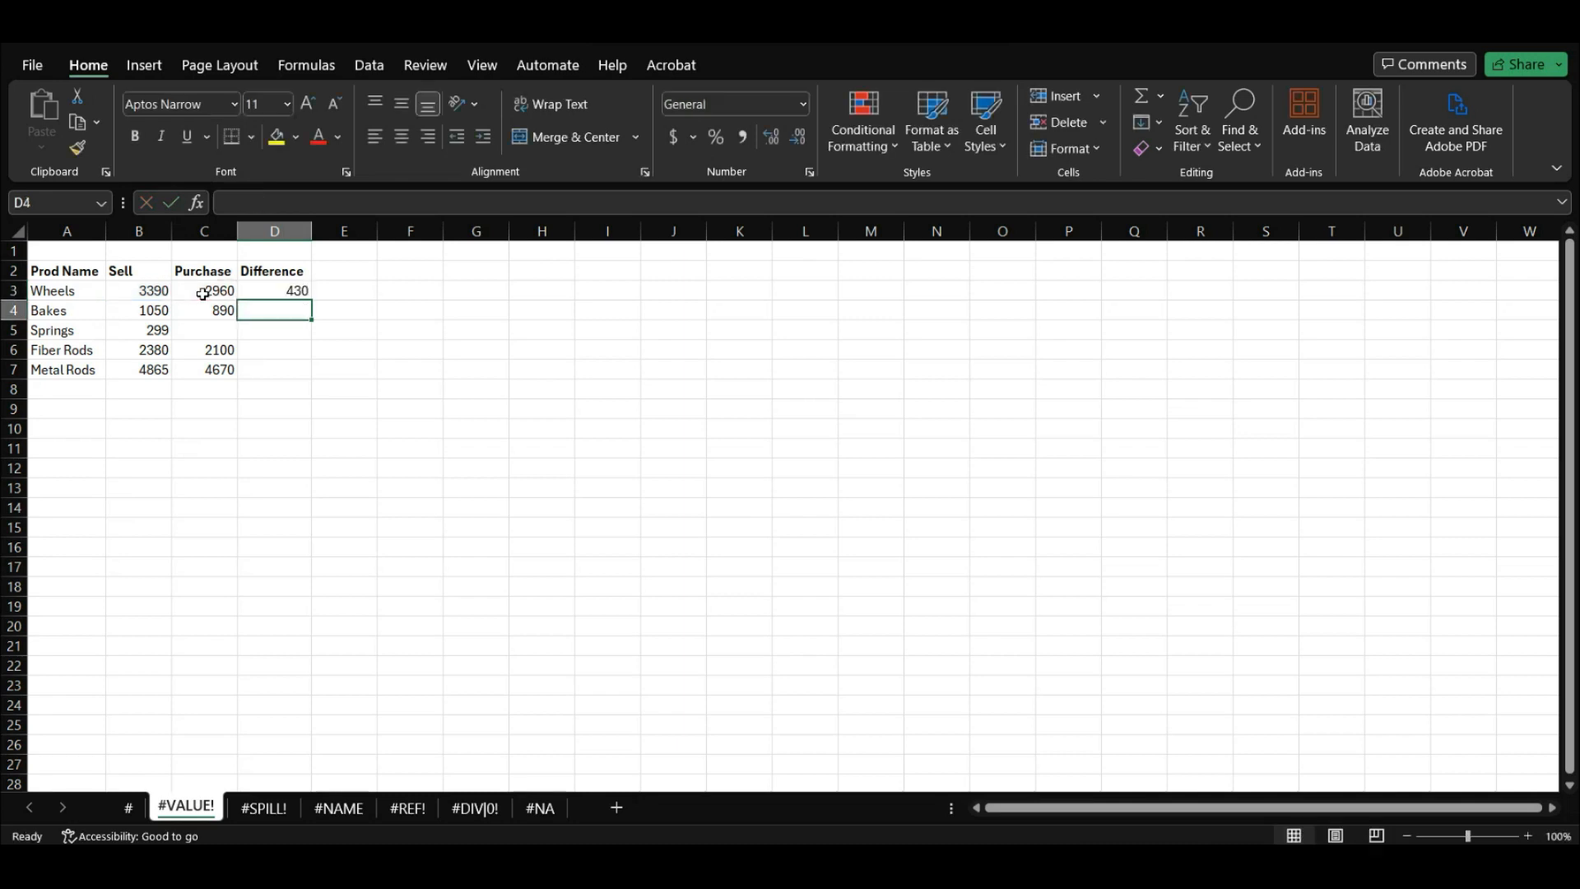
Fill the difference formula from D3 down through D7.
left_click(306, 293)
left_click_drag(312, 300, 312, 378)
left_click(282, 392)
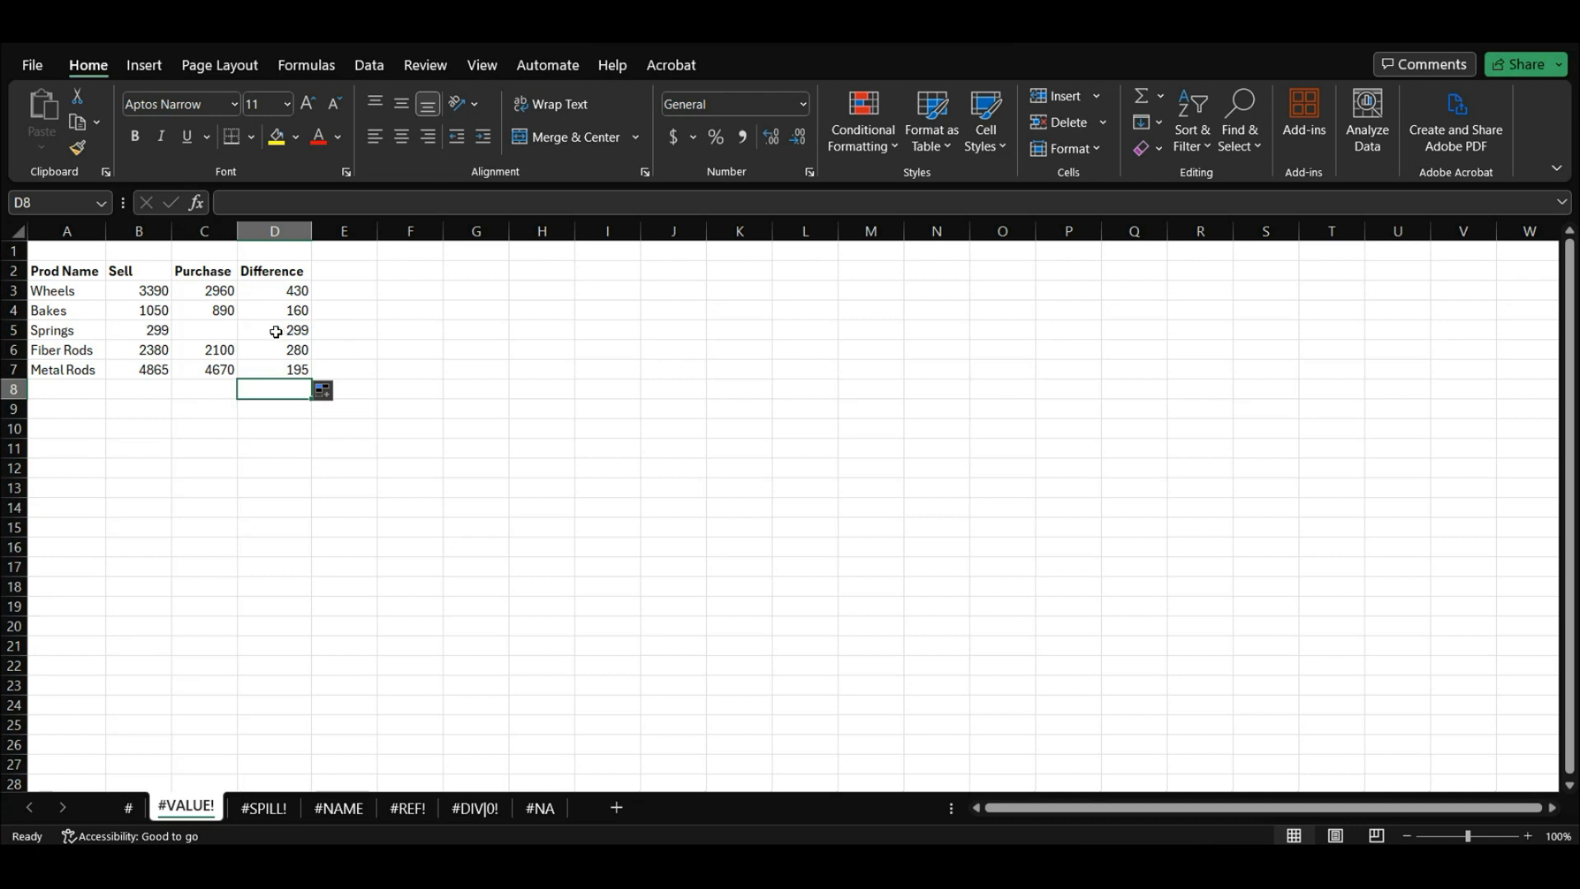
Enter NA as the Springs purchase value in C5.
left_click(221, 330)
type("NA")
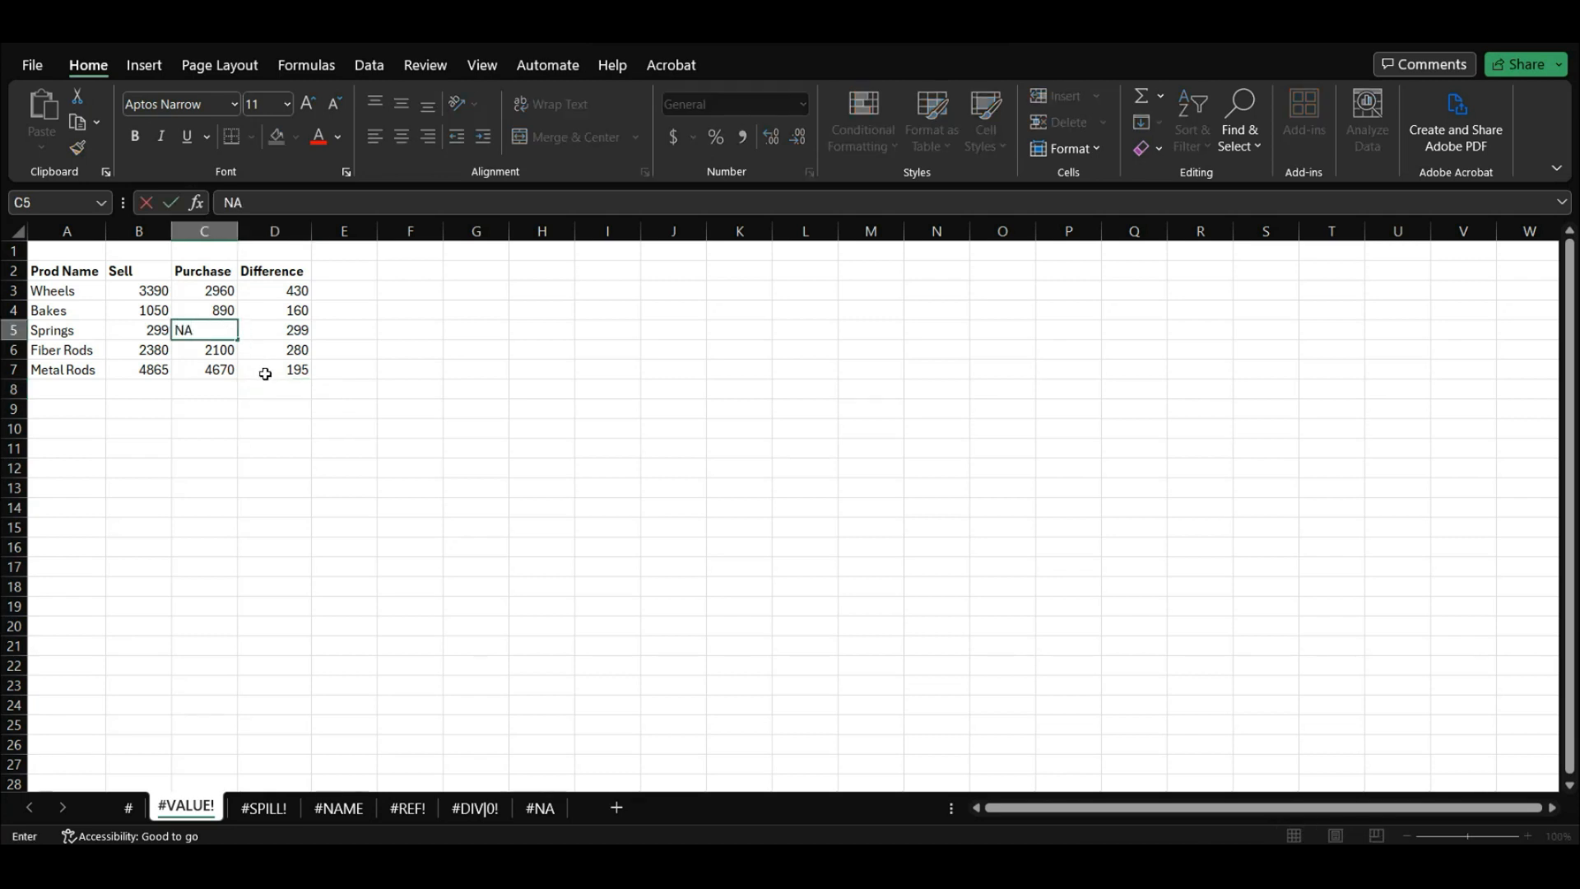
key("Return")
Change the Springs difference formula in D5 to =B5-SUM(C5).
left_click(274, 334)
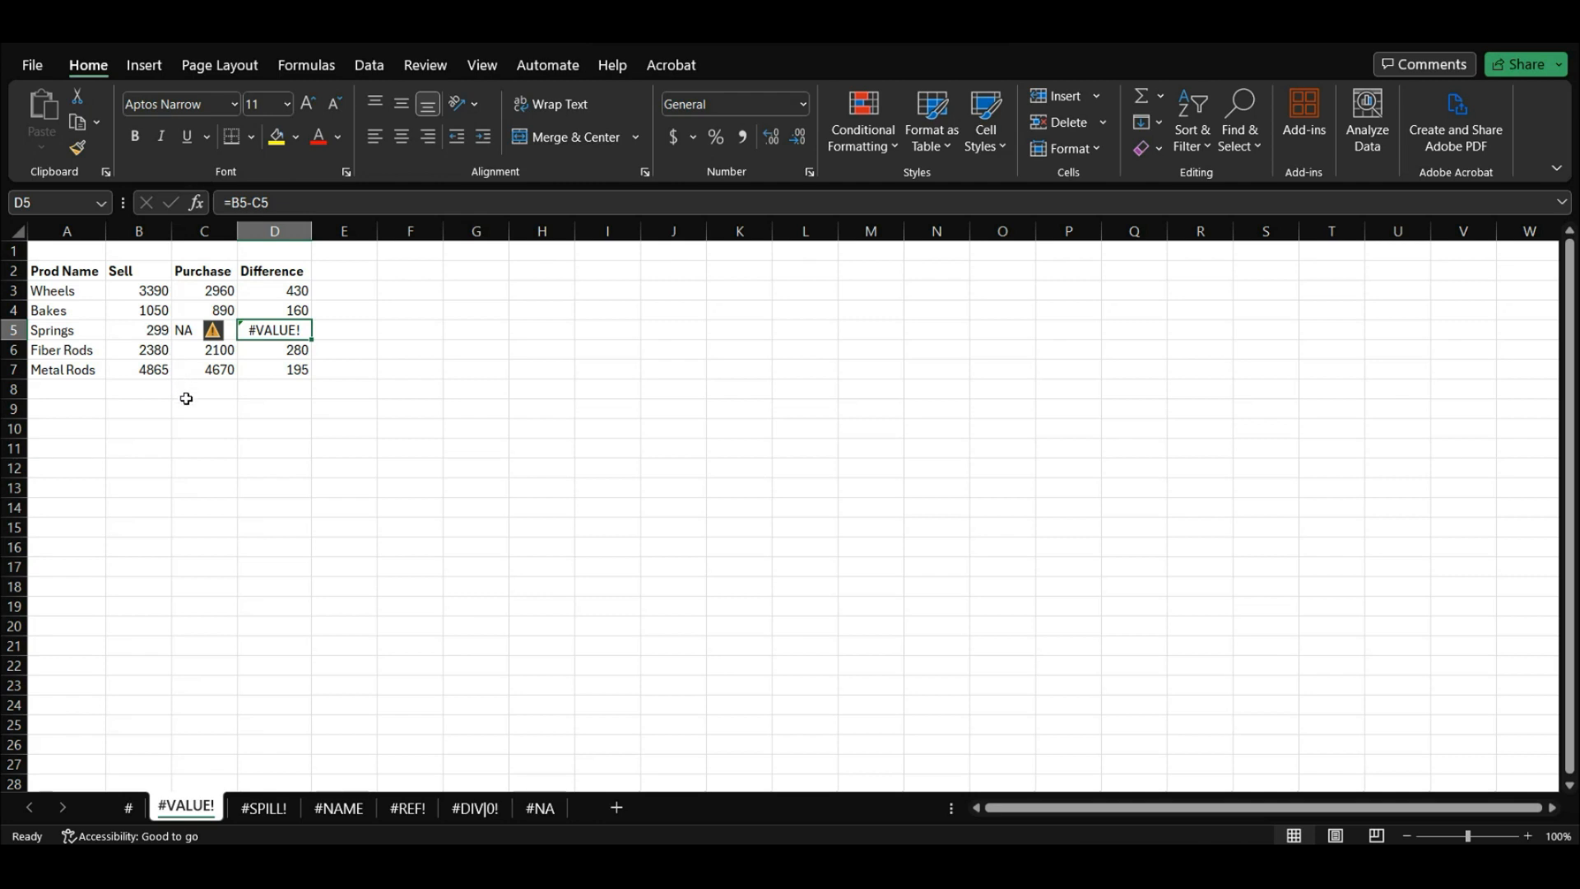
left_click(262, 204)
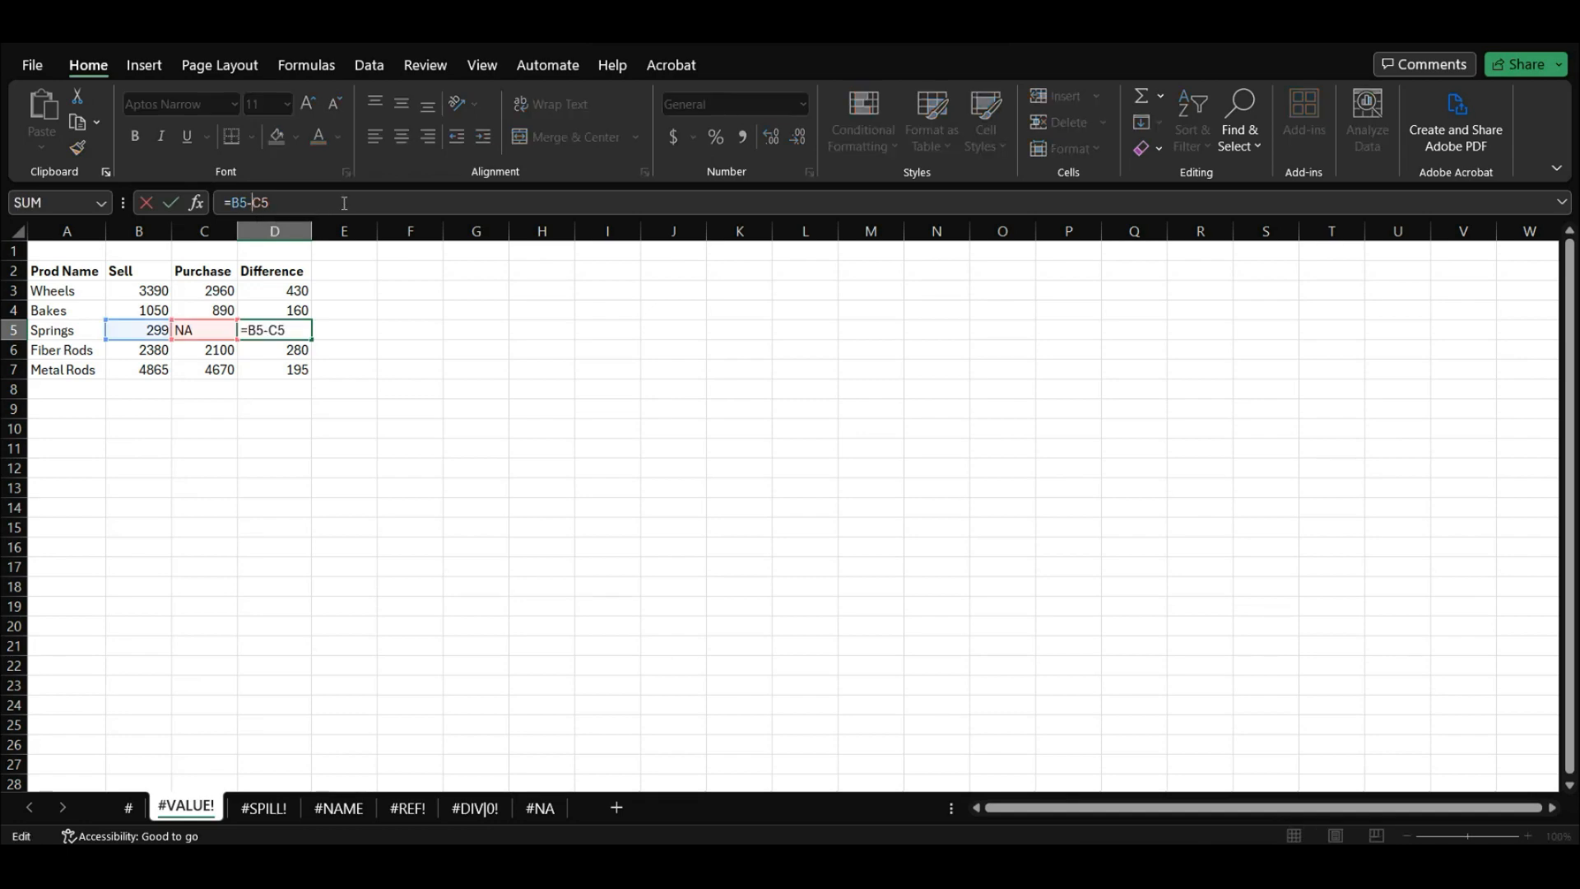
type("SUM(")
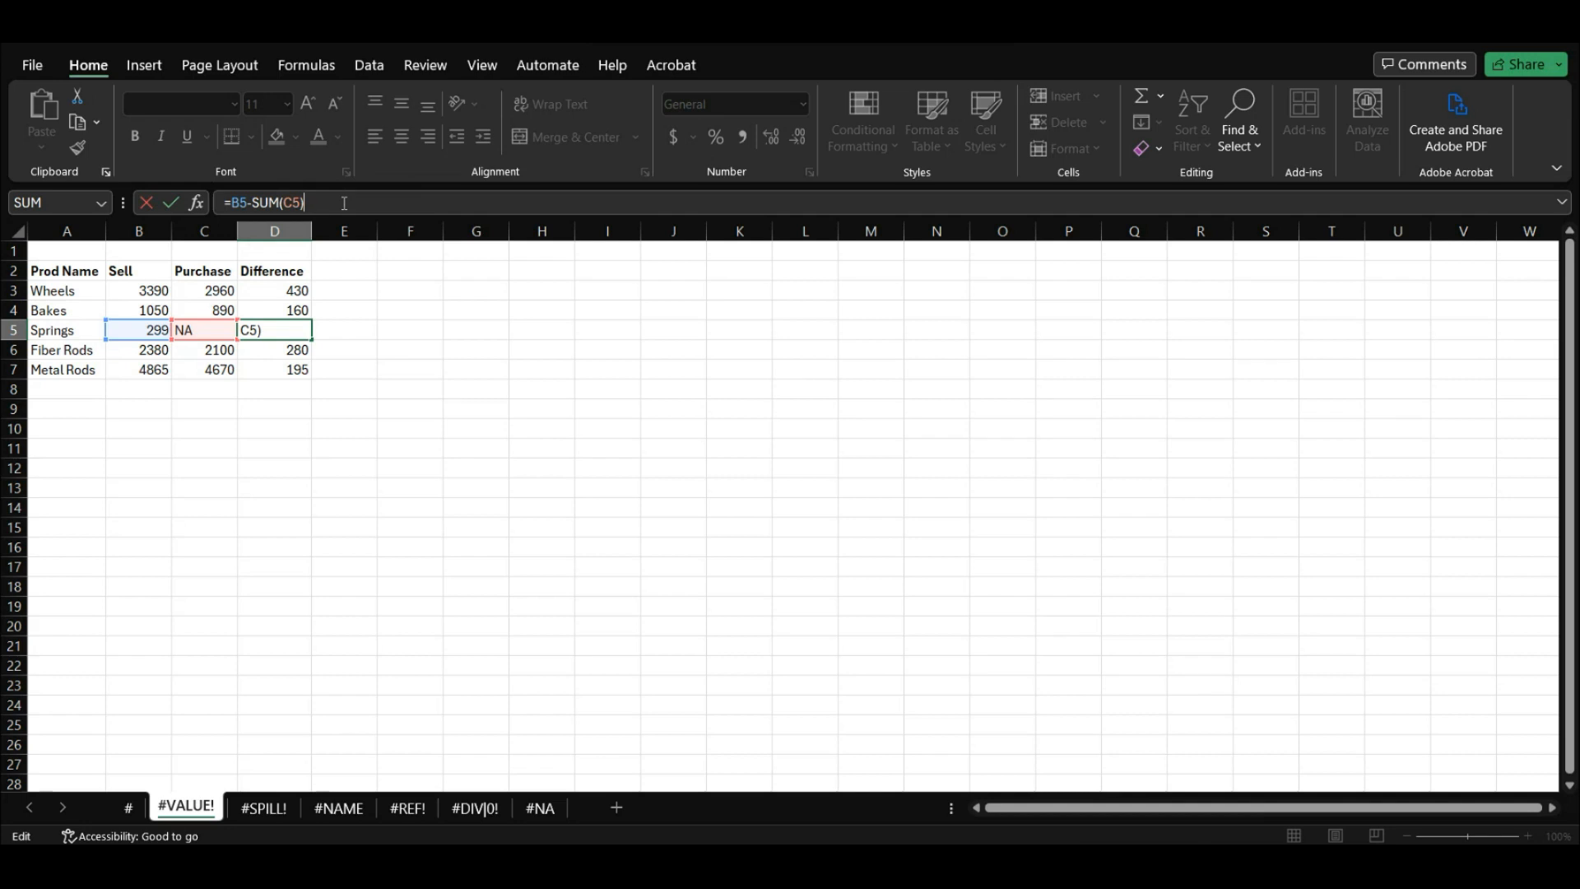
key("Return")
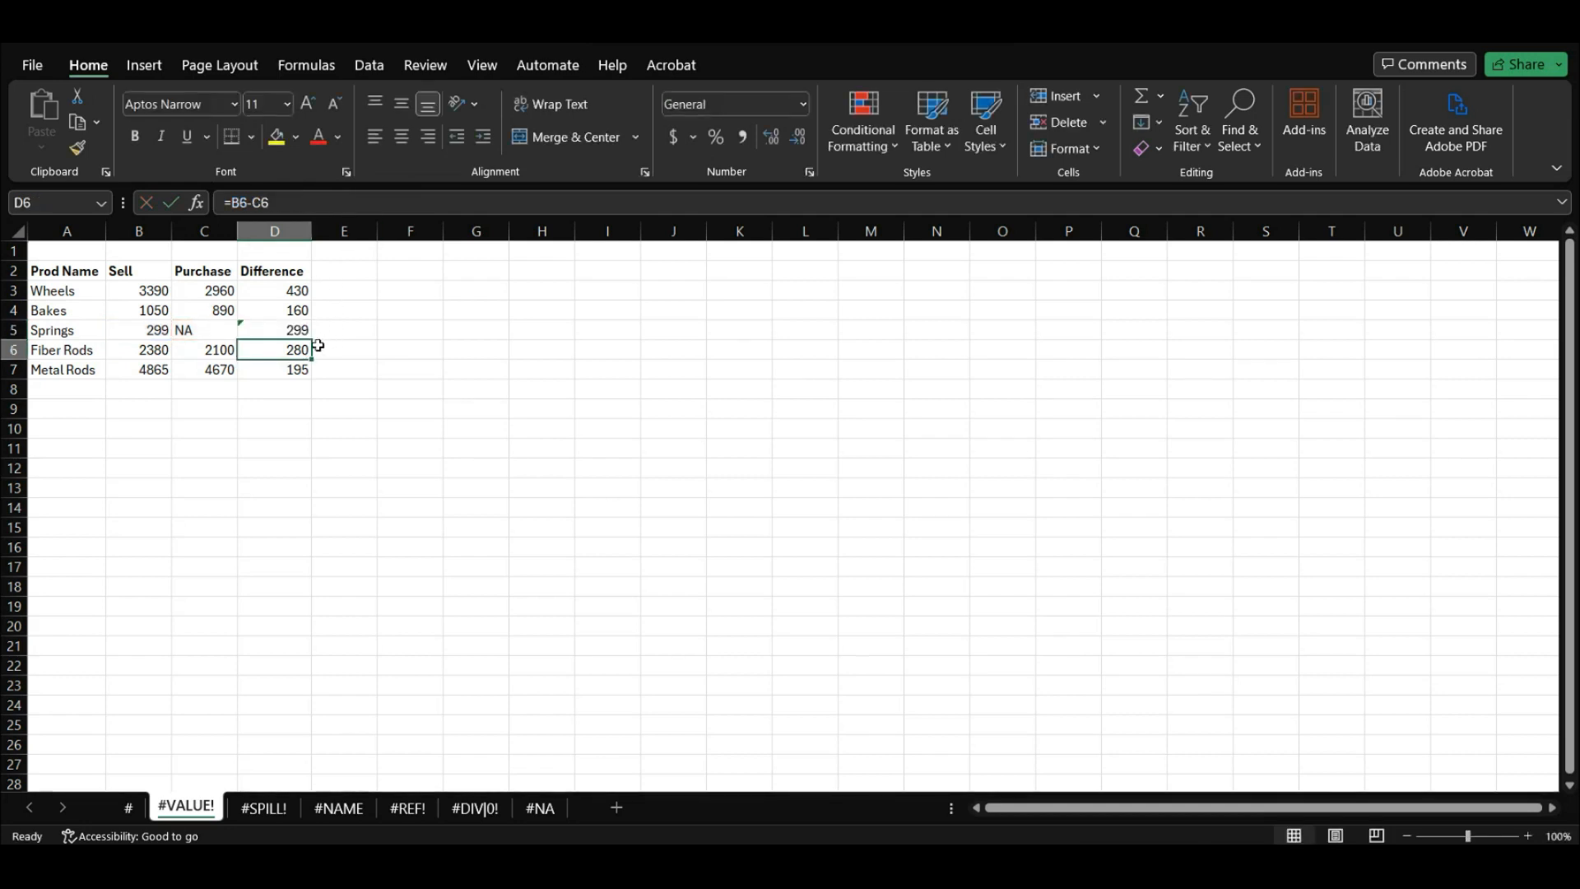
left_click(288, 332)
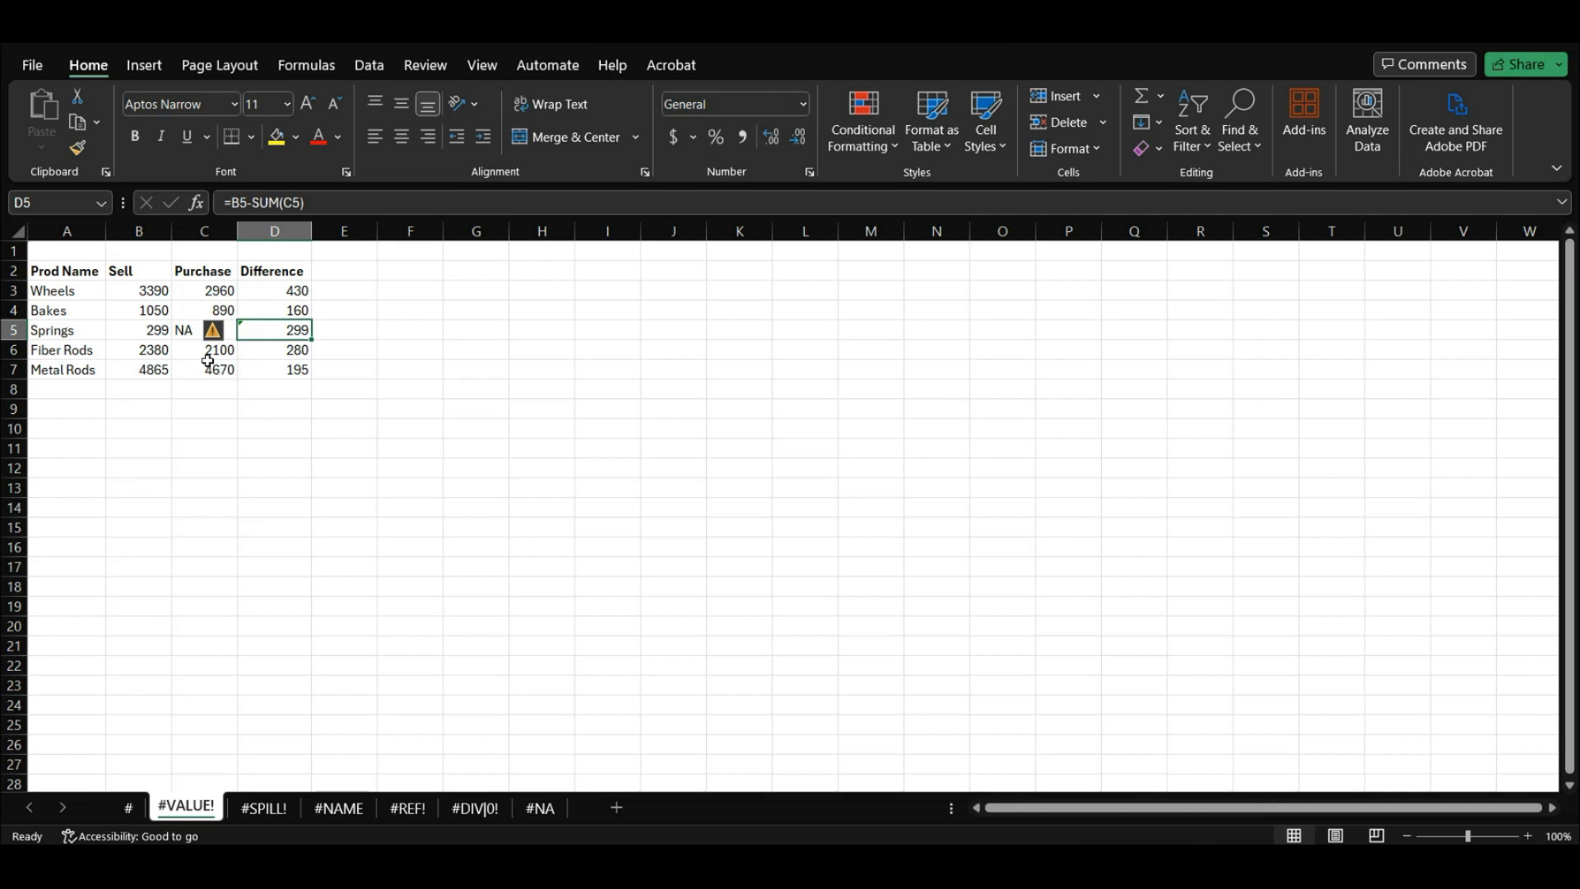
Replace the Springs purchase value in C5 with 245.
left_click(188, 333)
type("245")
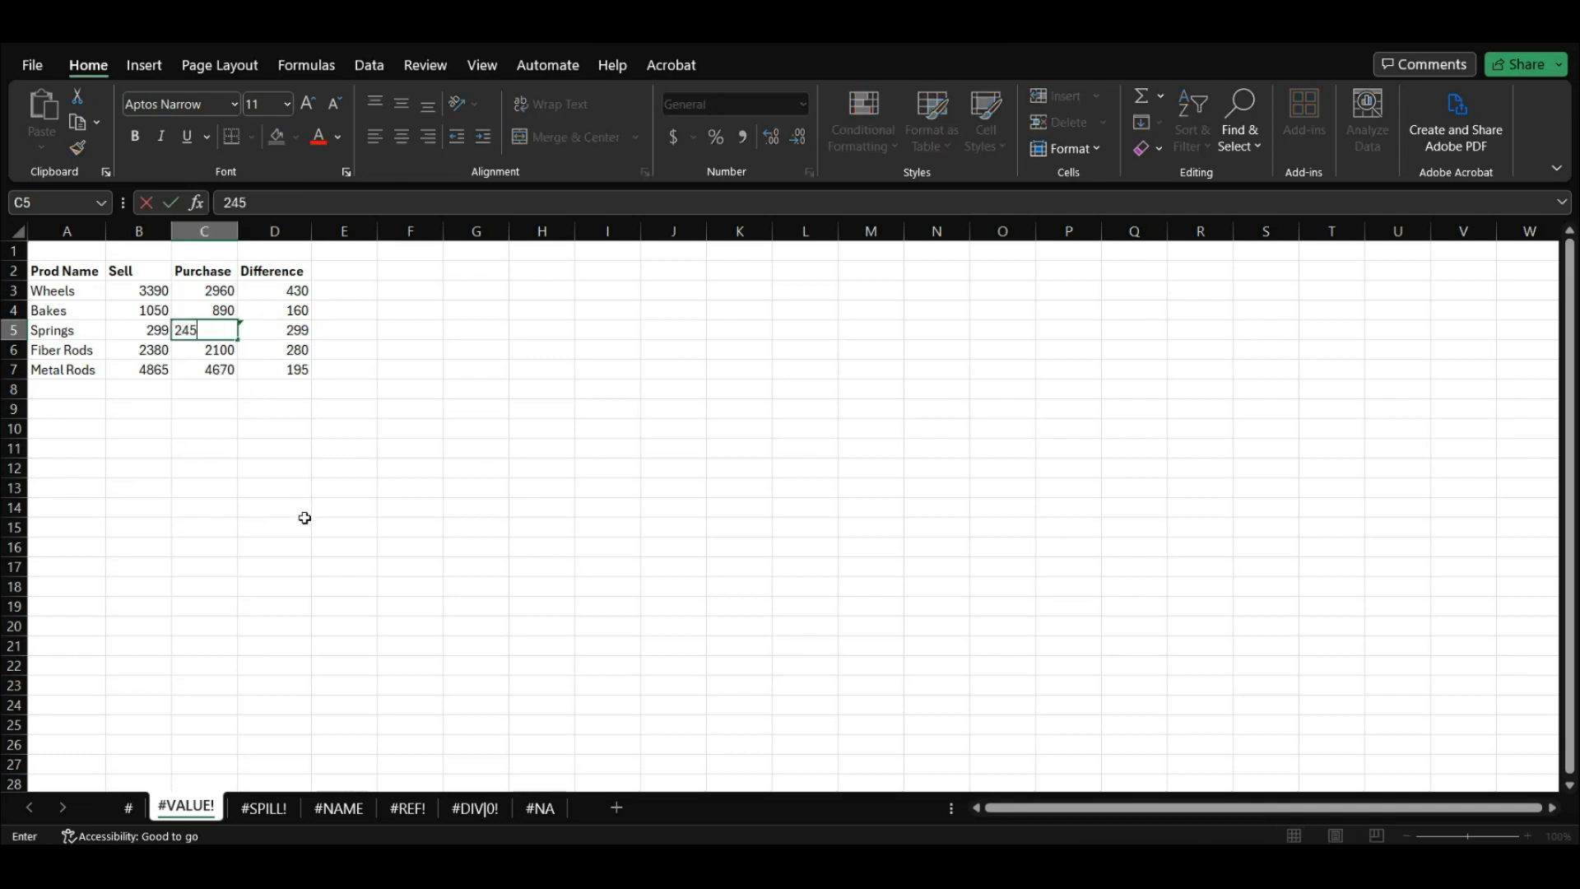
key("Return")
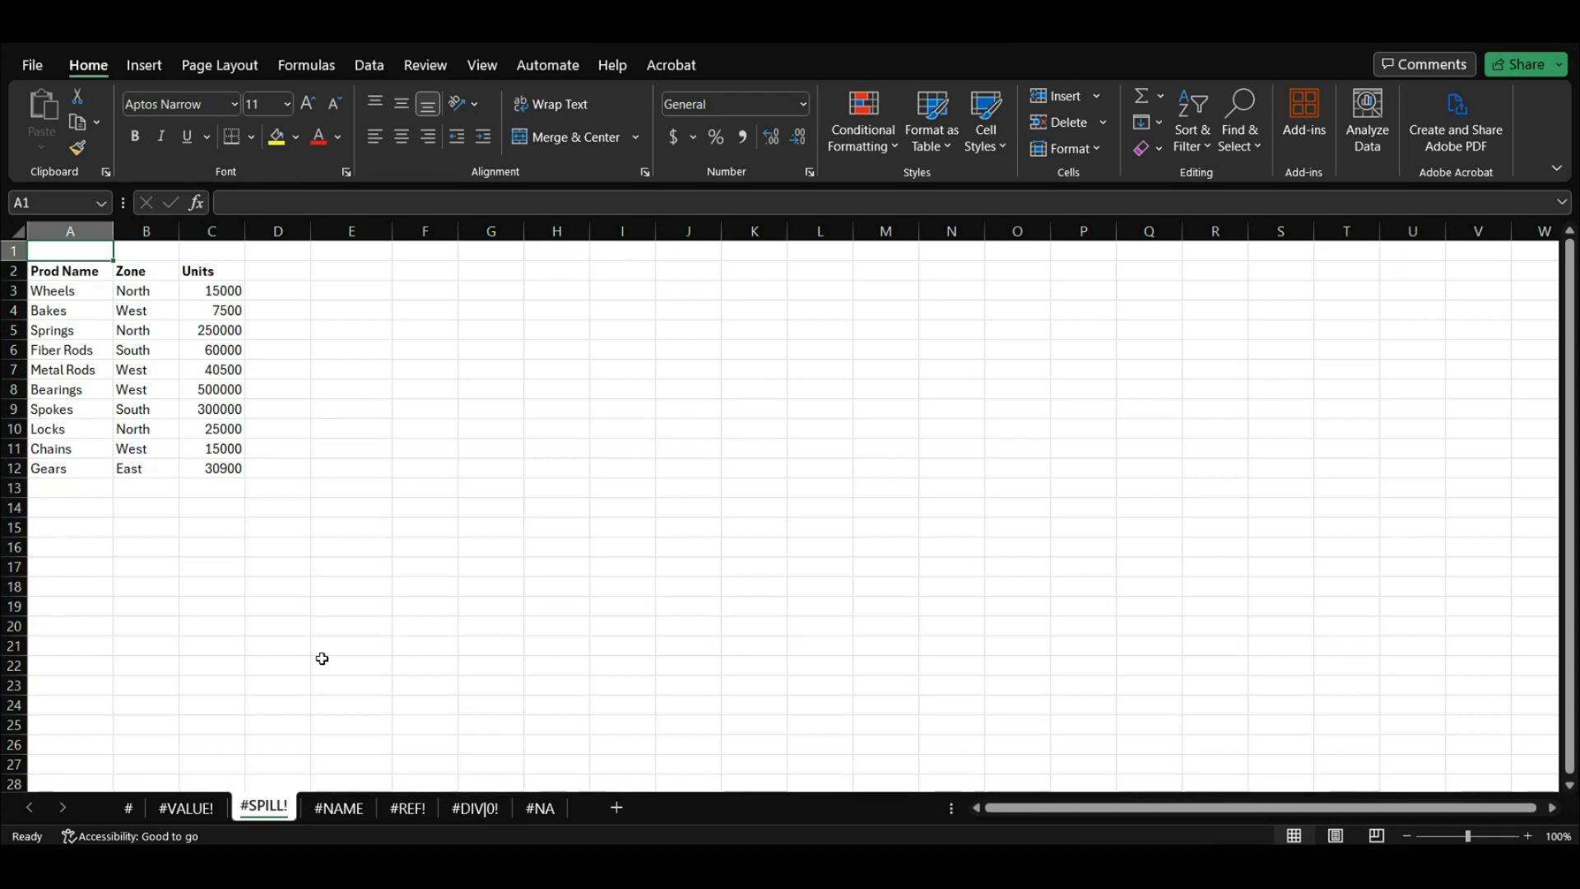
Enter the text "Some value" in cell E5 of the #SPILL! sheet.
left_click(349, 331)
type("So")
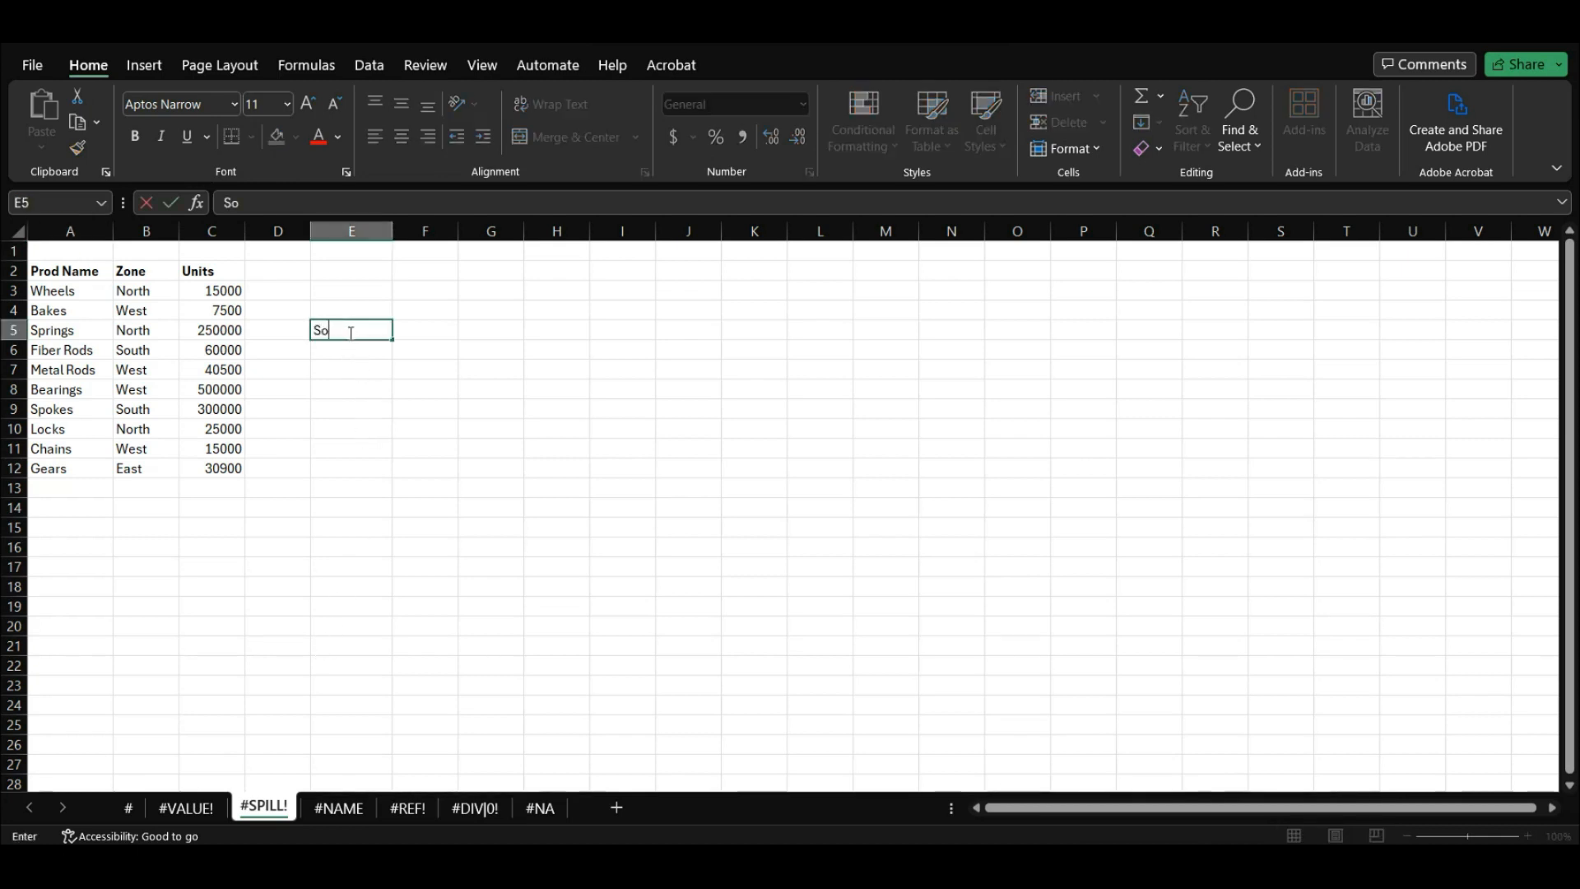
type("me value")
key("Return")
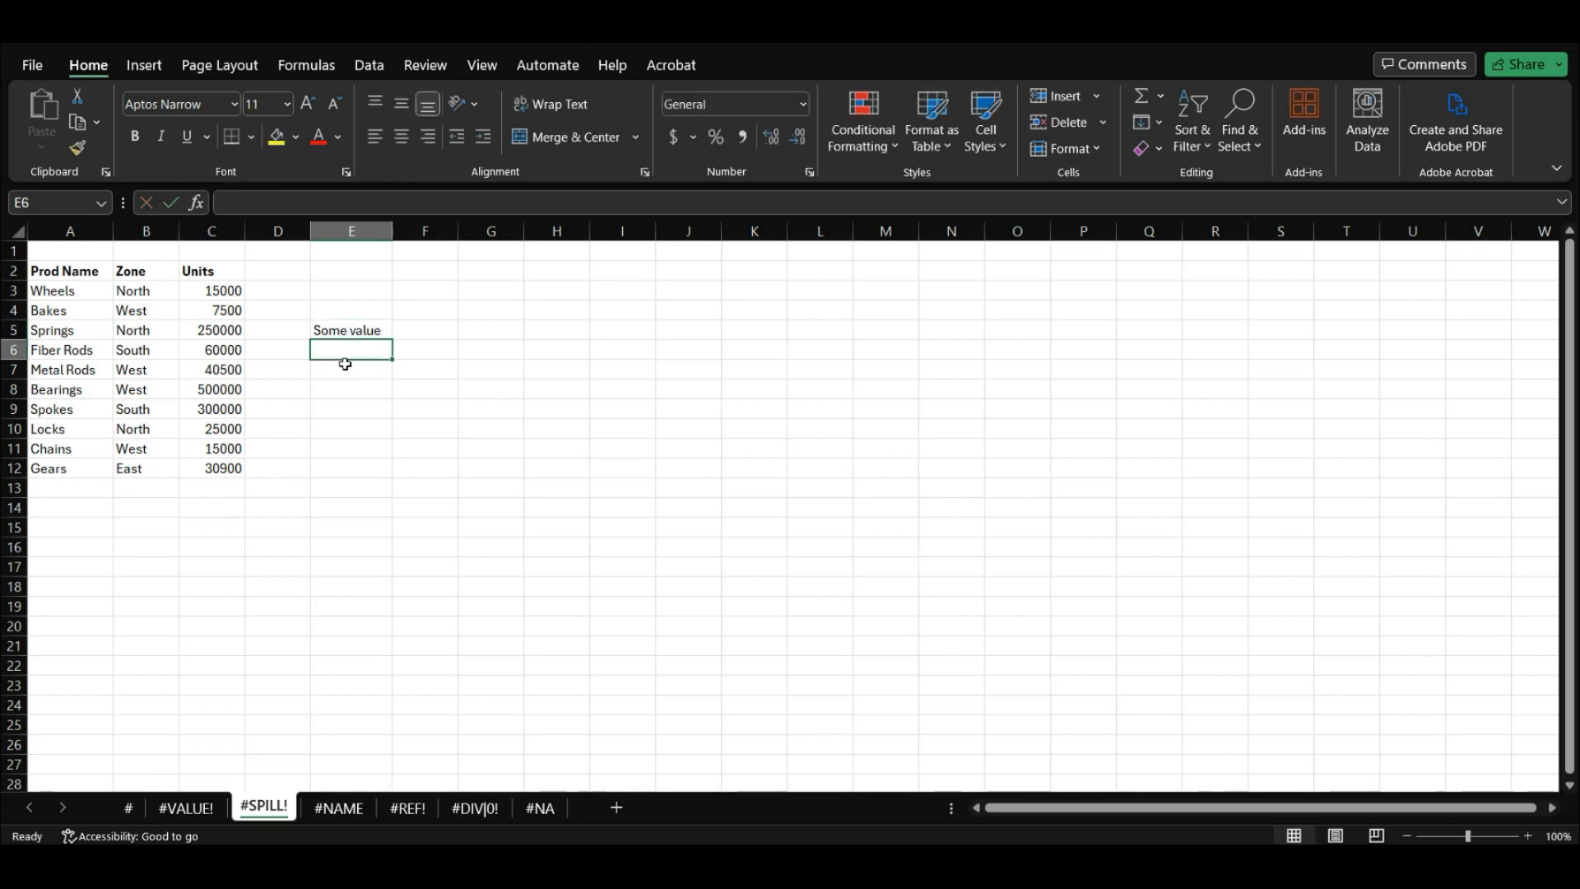
Enter =UNIQUE(B3:B12) in E3 to list the unique zones.
left_click(345, 289)
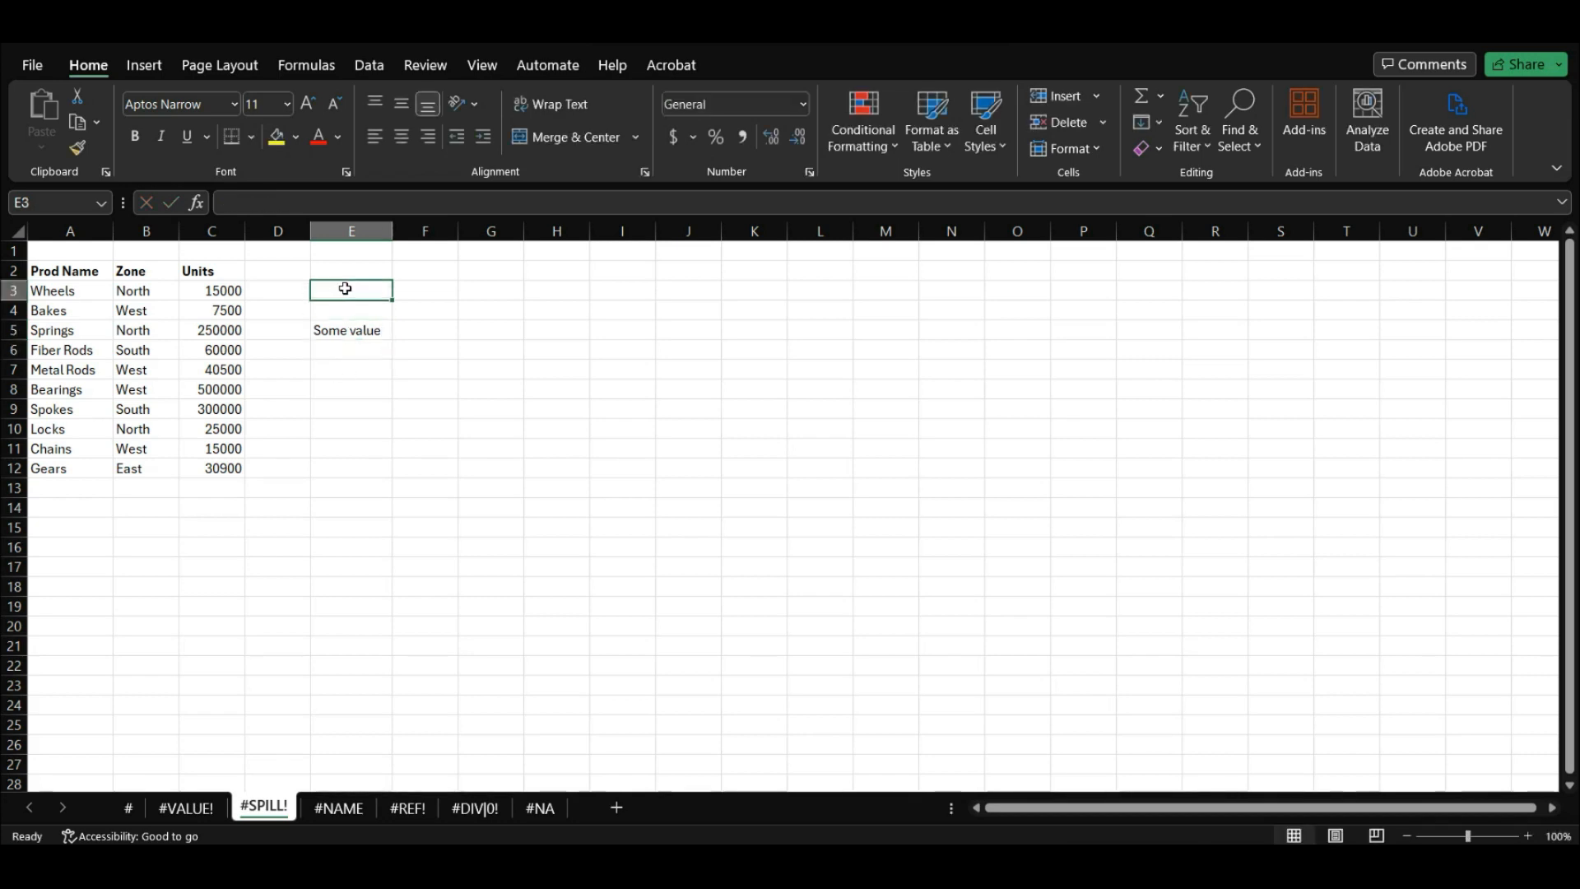
type("=uni")
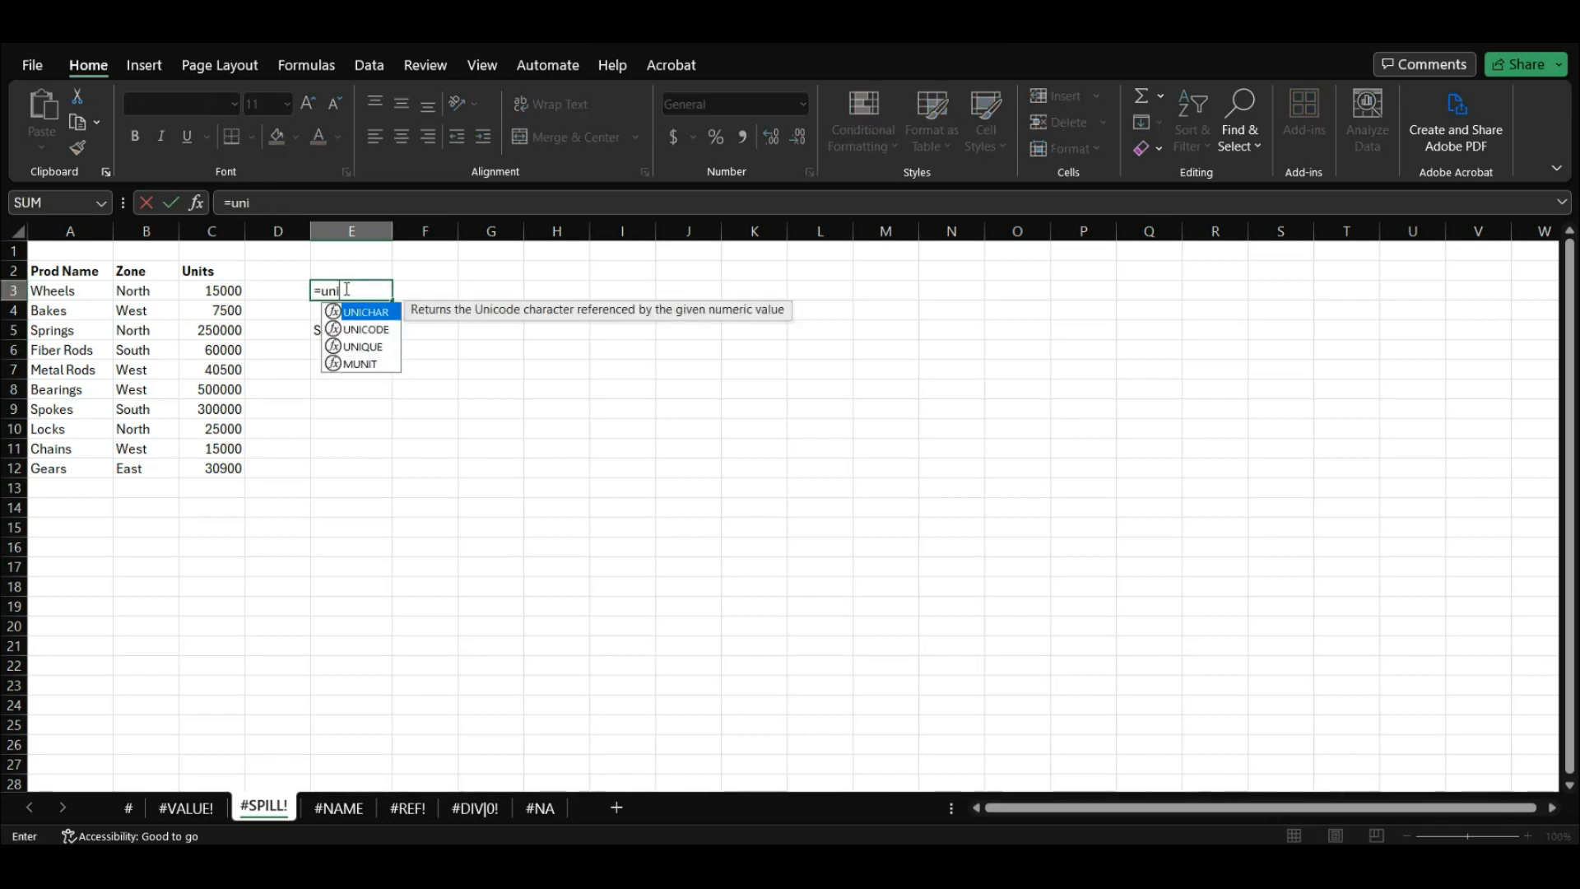
key("Down")
key("Down")
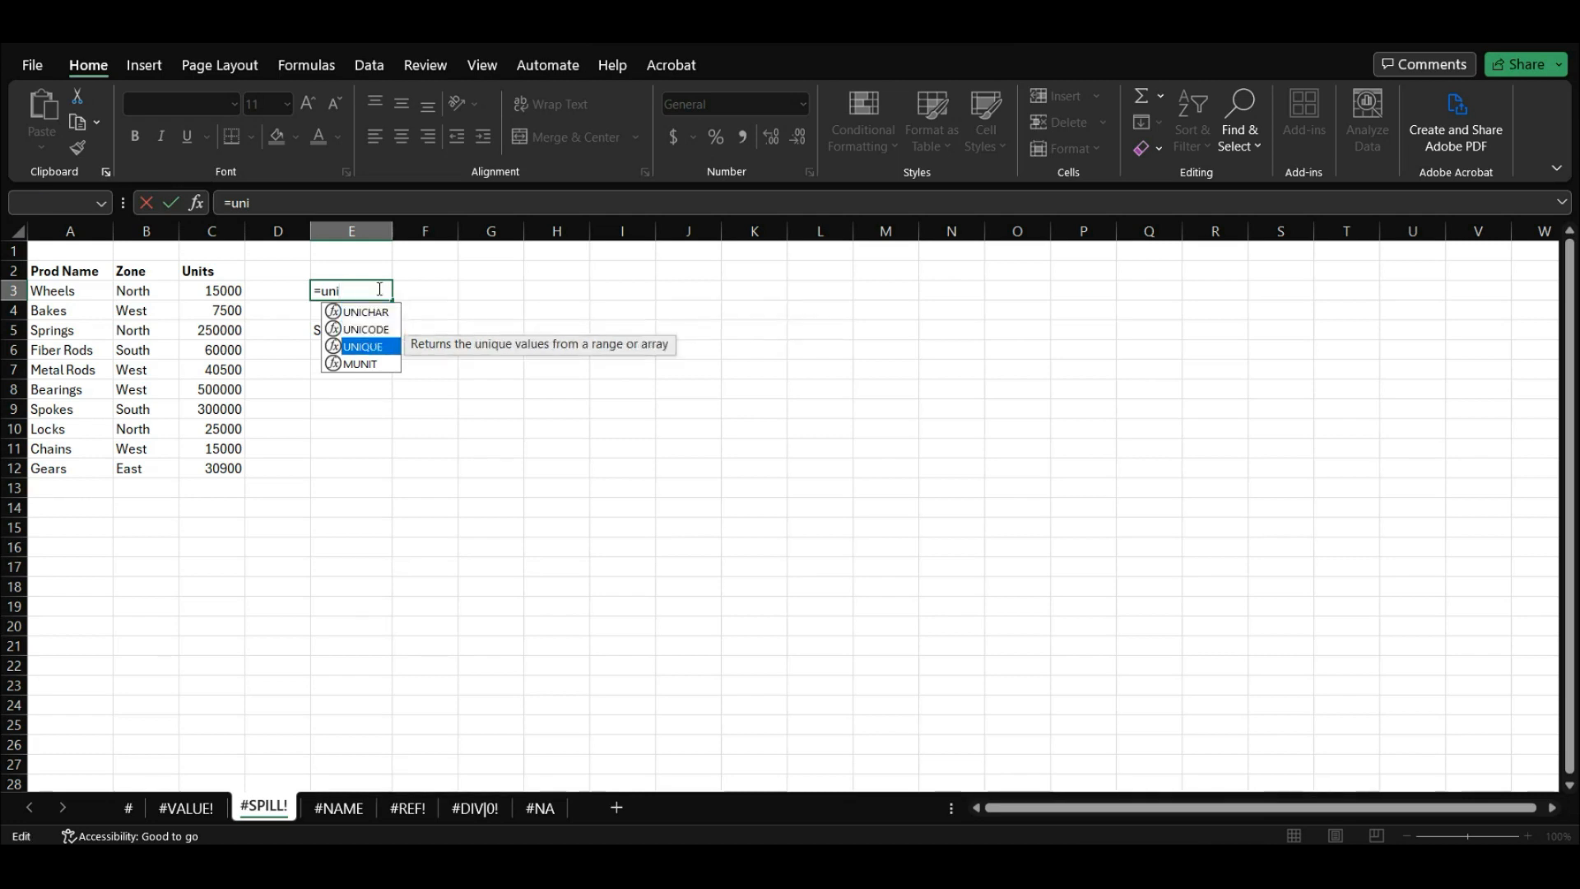
key("Tab")
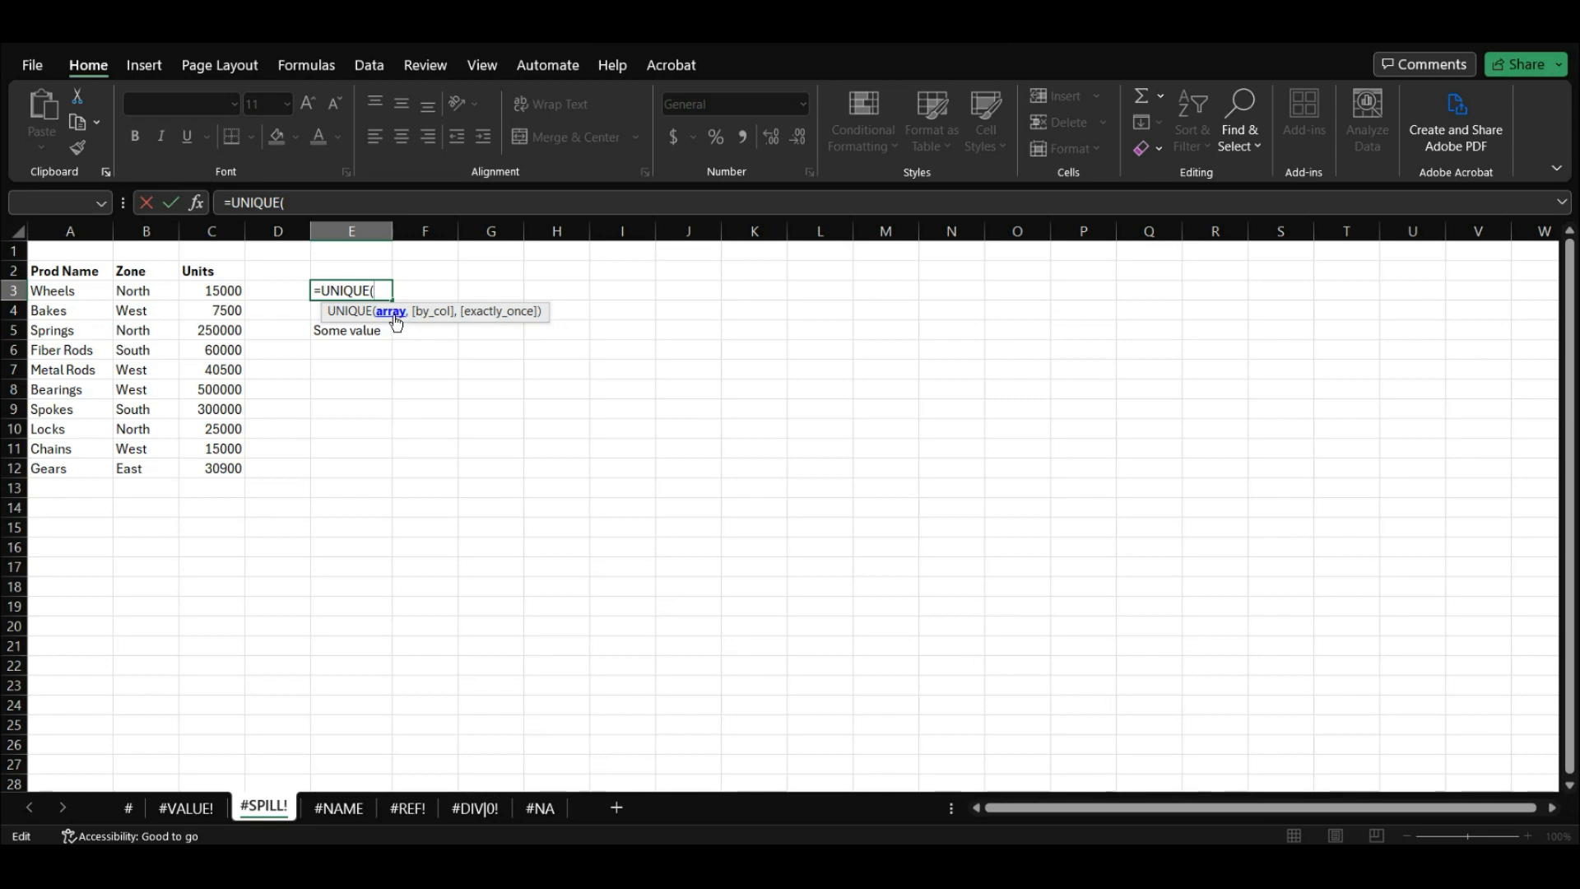
left_click_drag(140, 281, 120, 469)
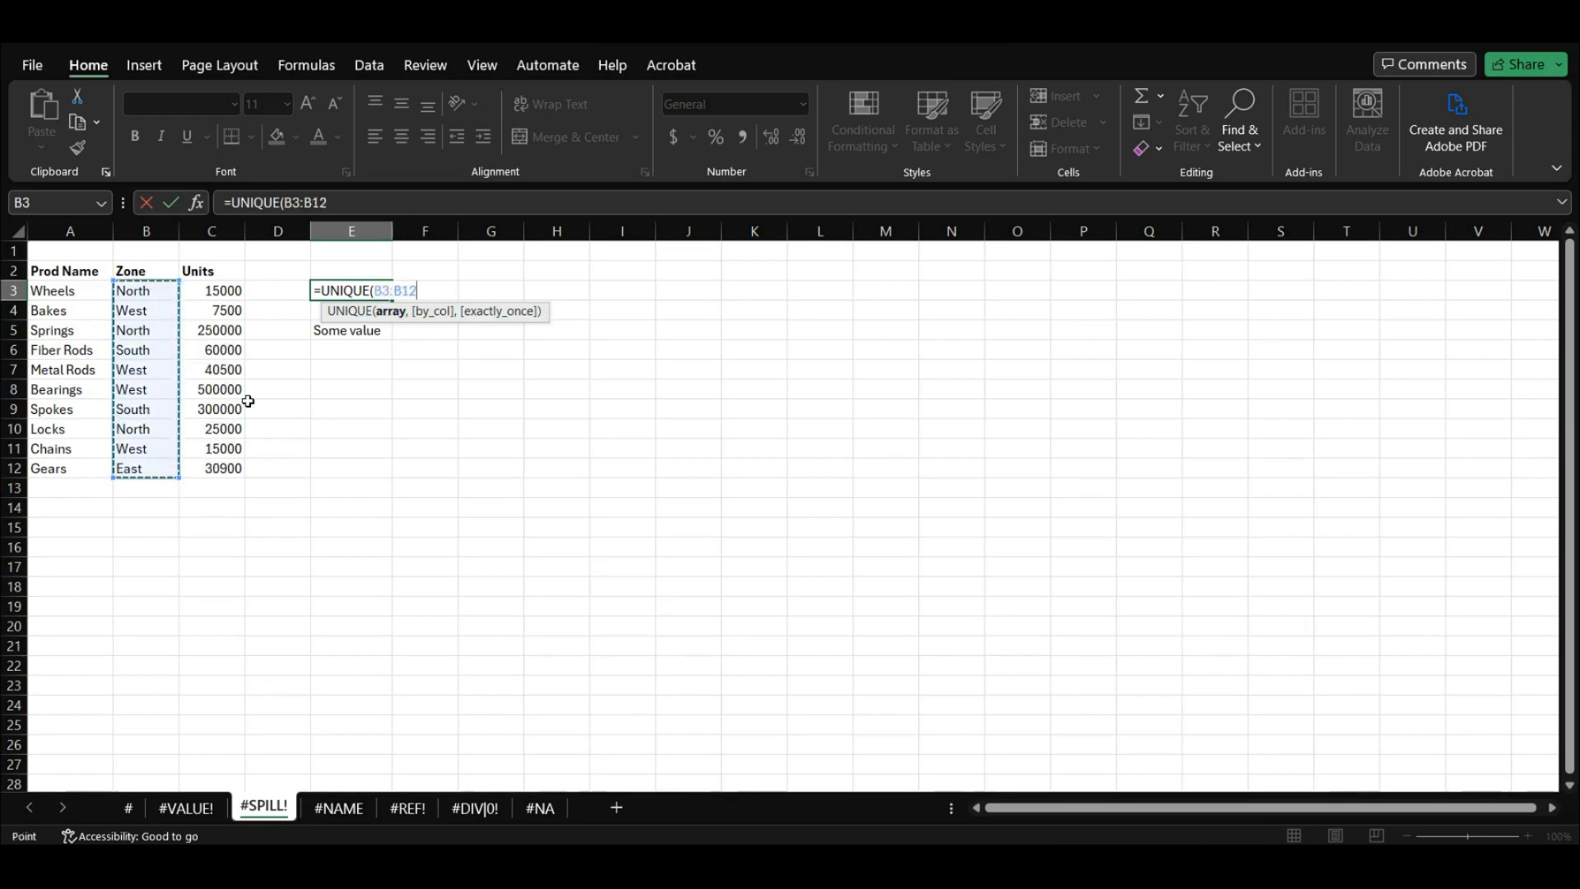
type(")")
key("Return")
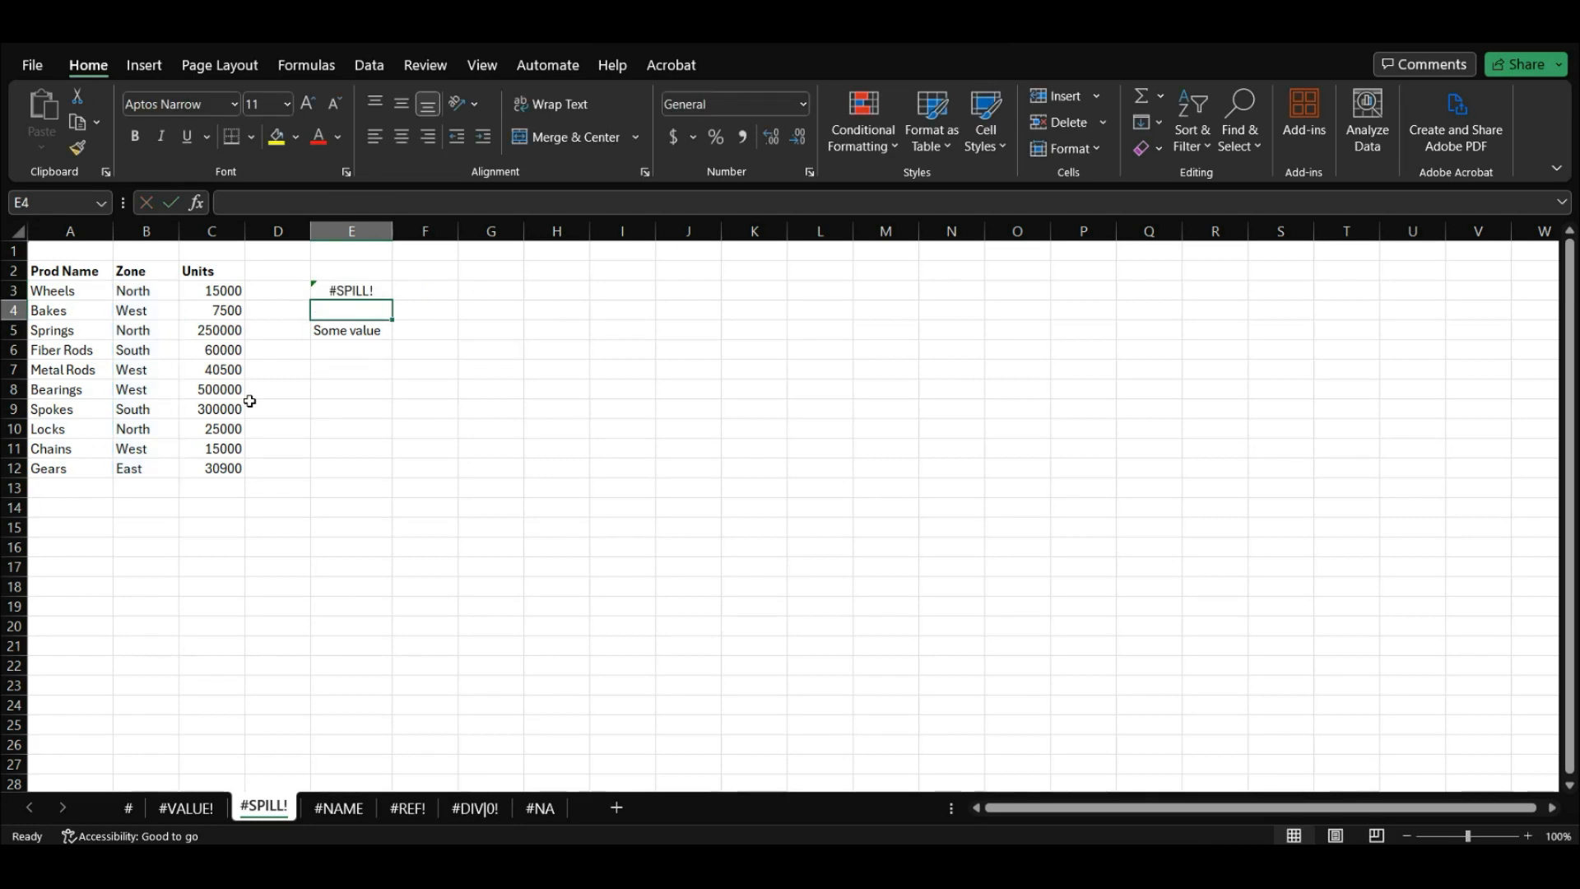
Clear the text in E5 that blocks the UNIQUE formula's spill range.
left_click(354, 329)
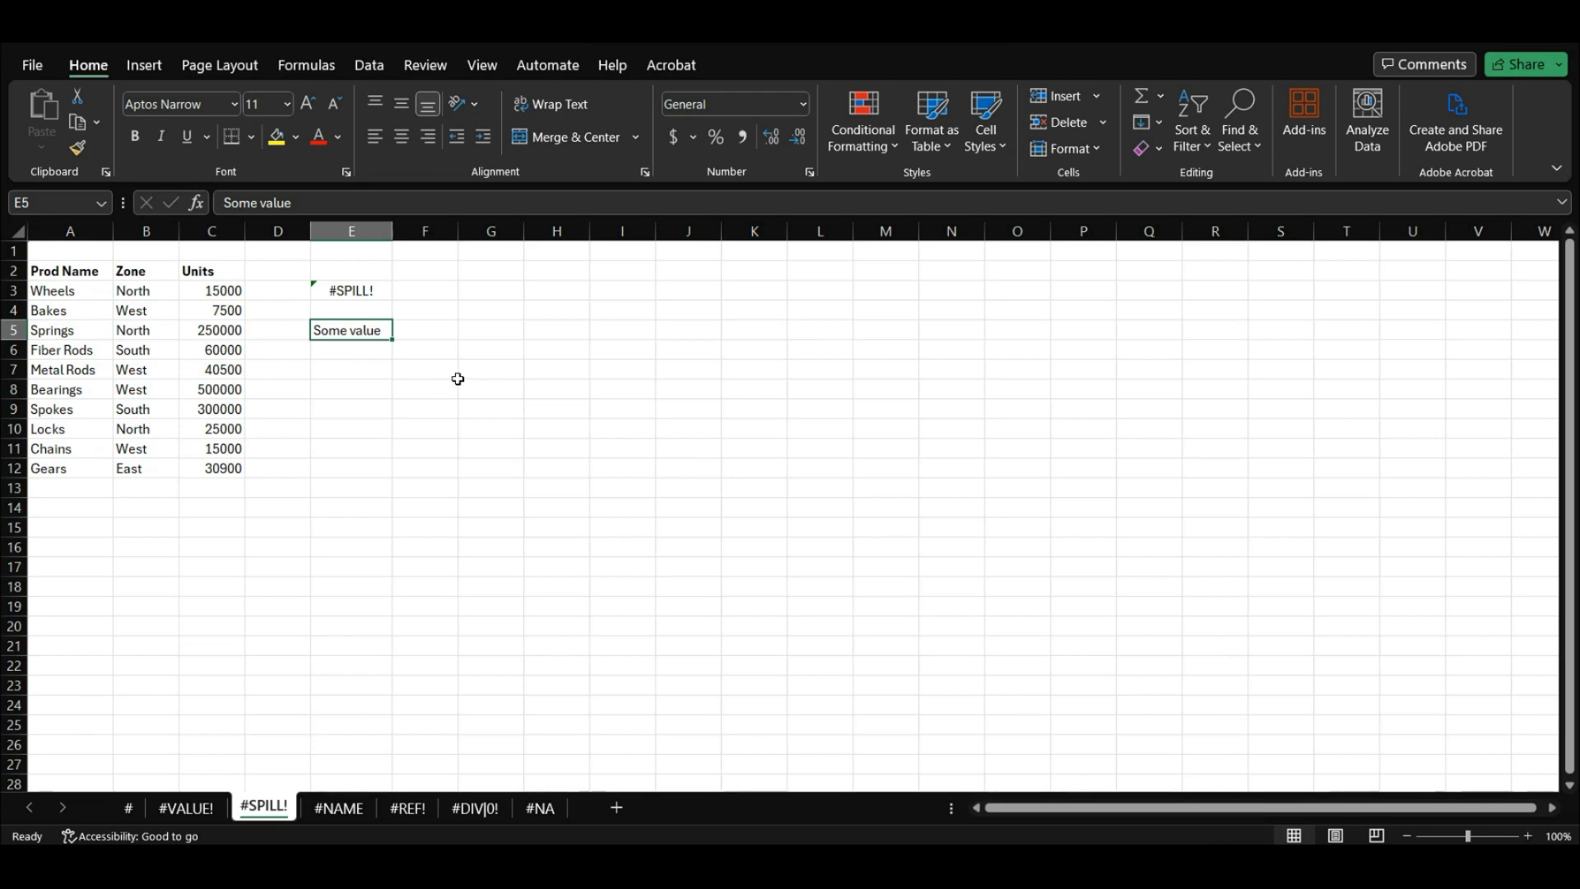
key("Delete")
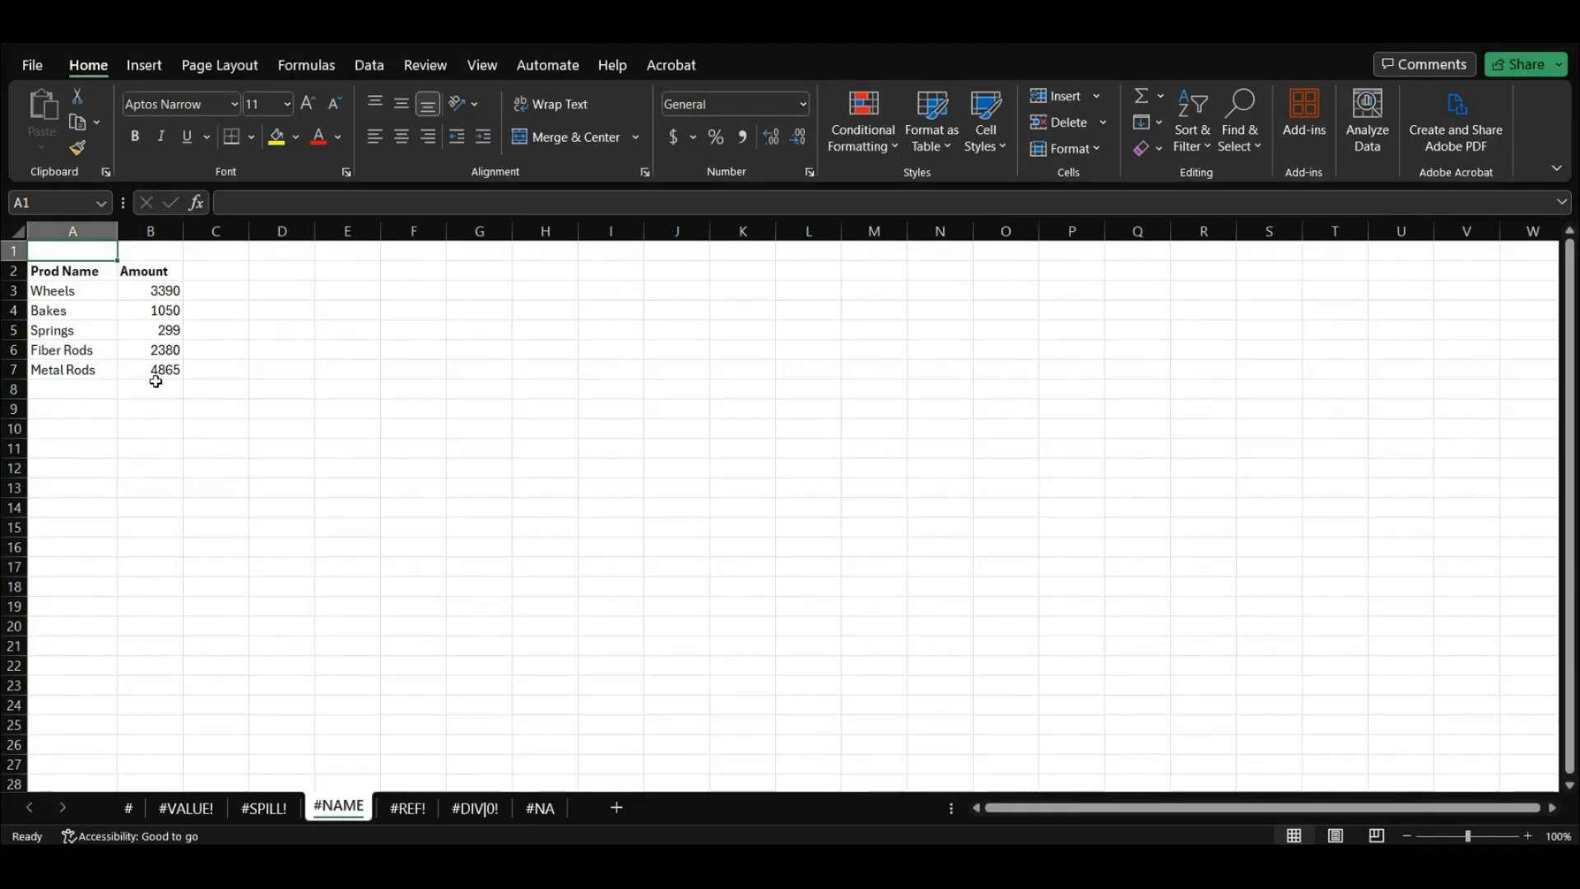
Enter =SUM(B3:B7) in B8 of the #NAME sheet to total the amounts.
left_click(152, 390)
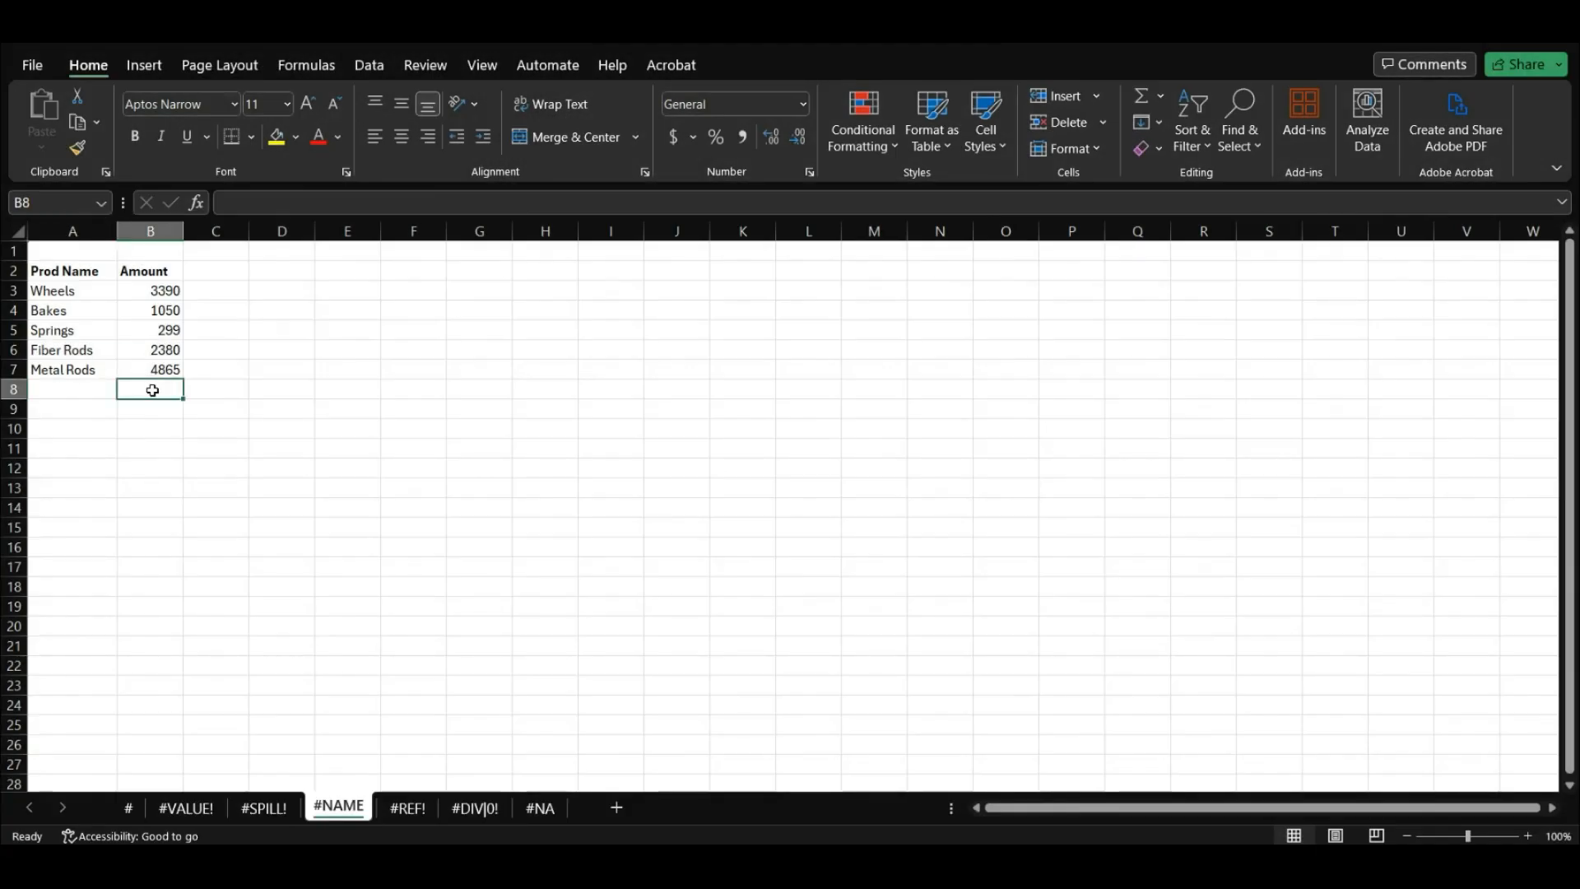
type("=SUM(")
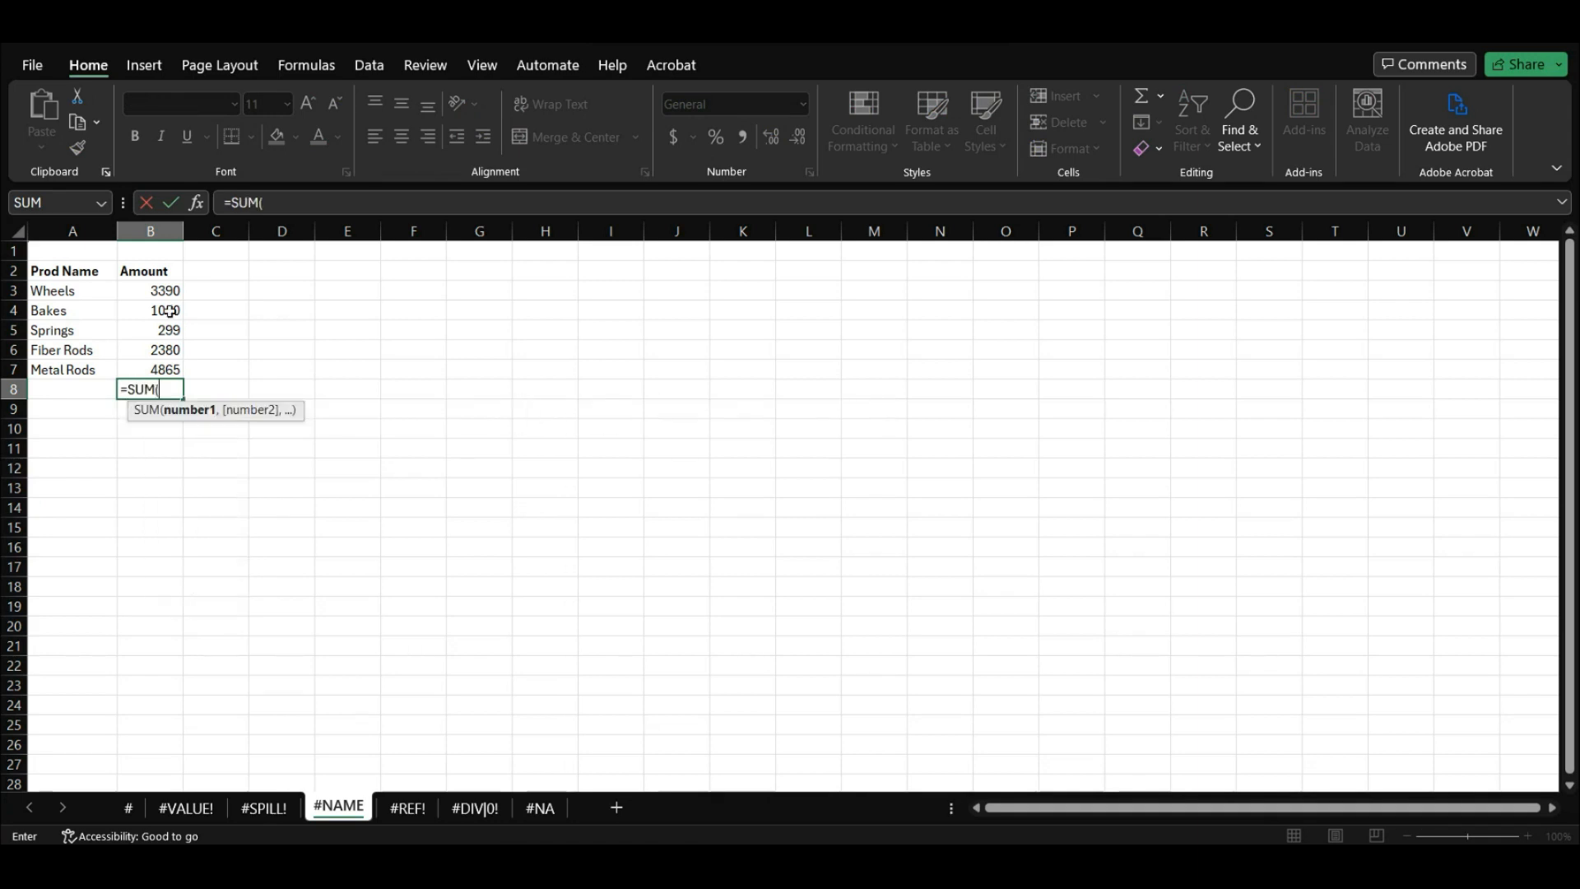
left_click_drag(162, 291, 162, 369)
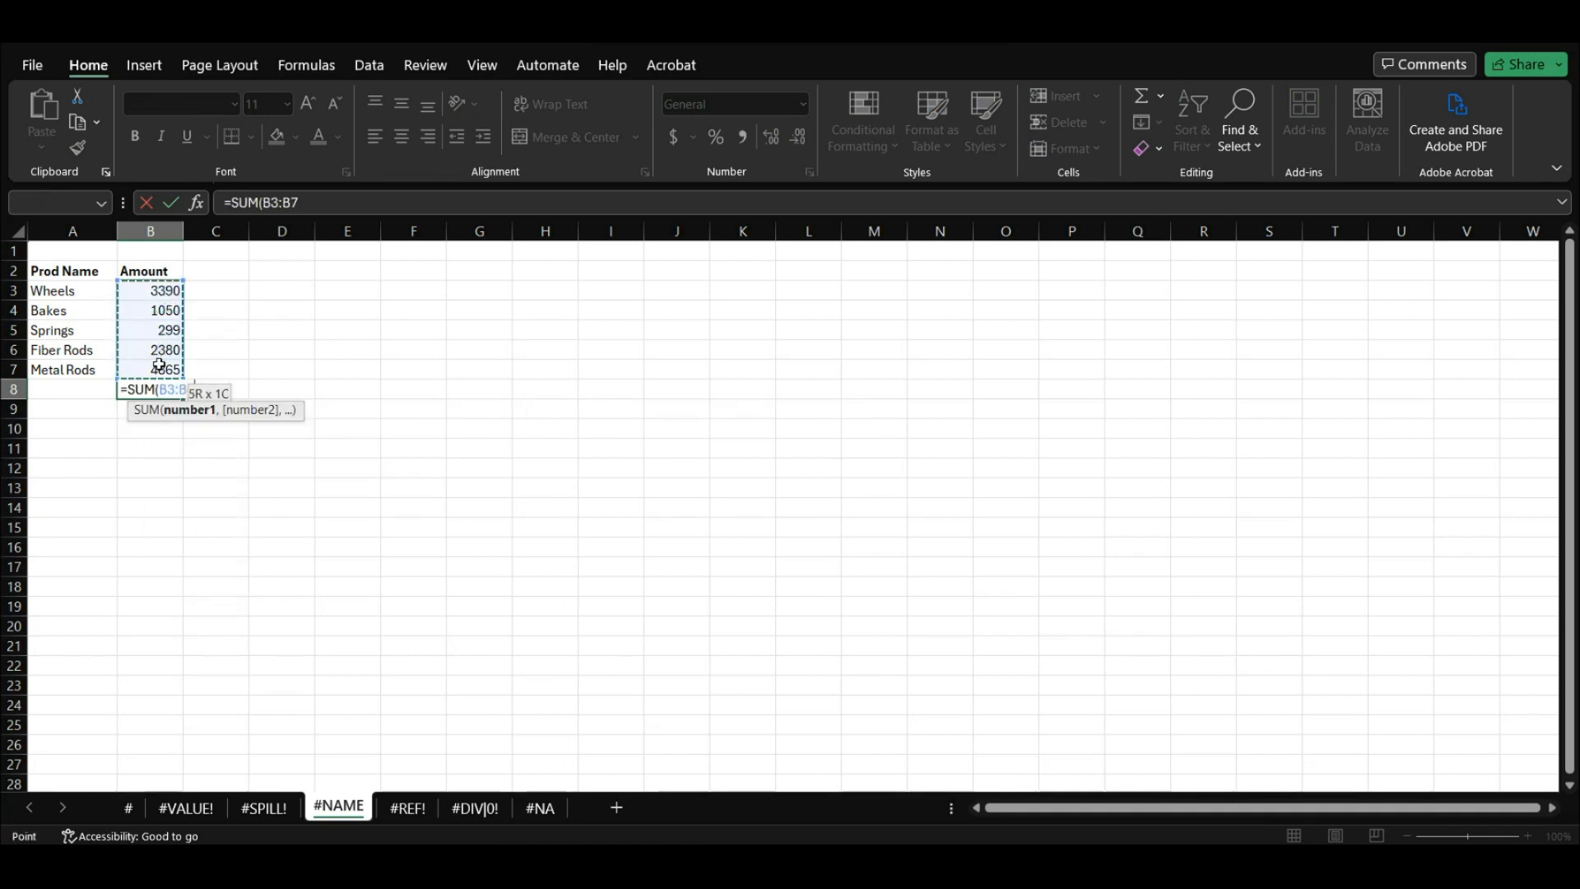
key("Return")
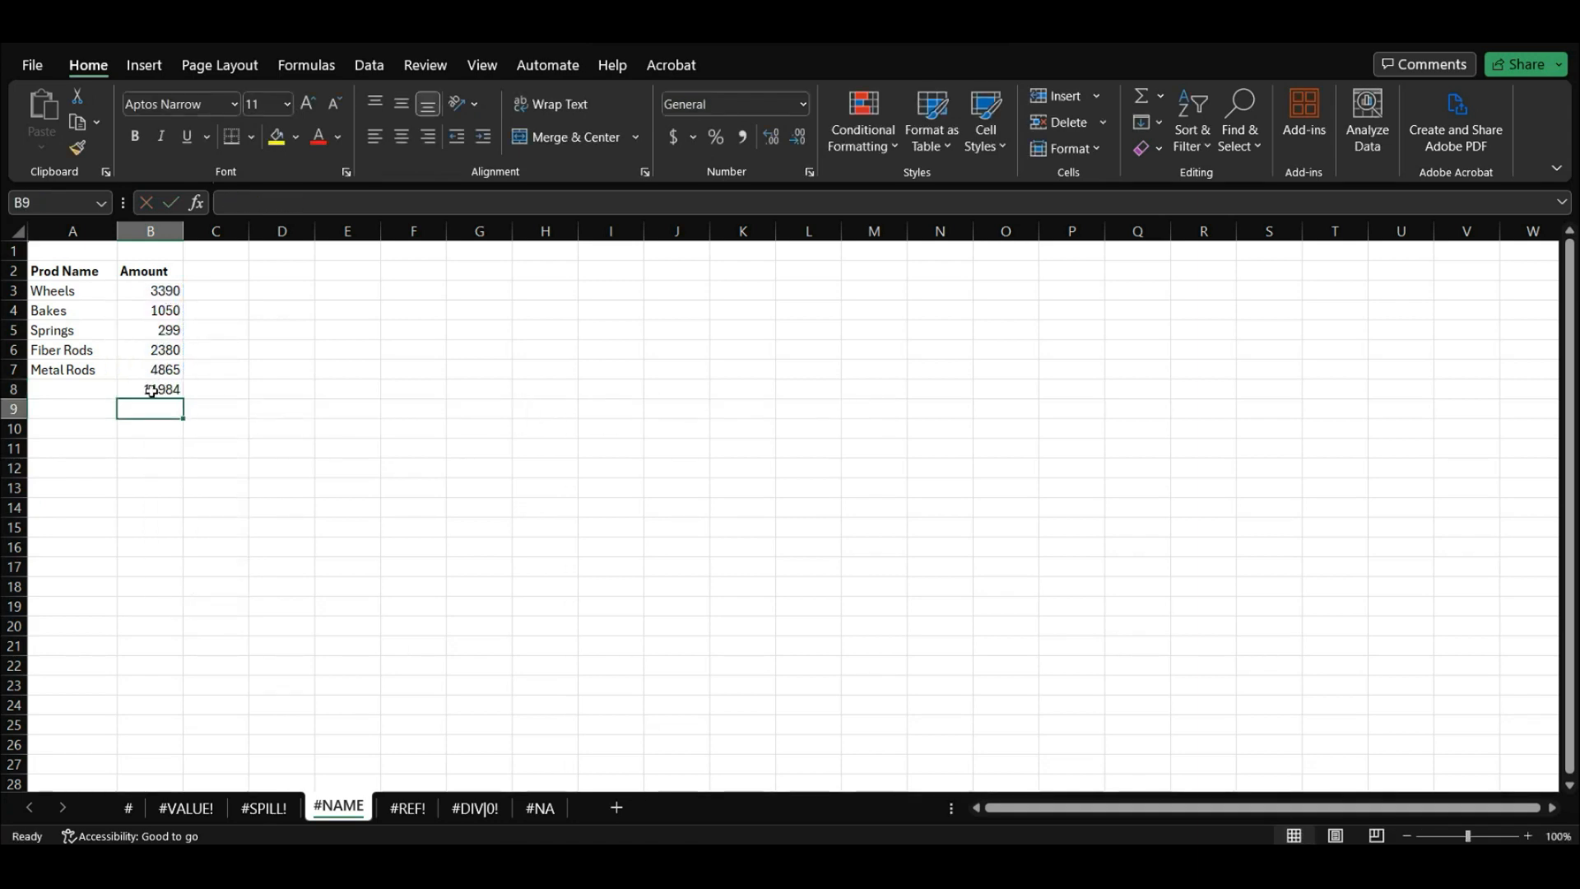
Replace the function name in the B8 formula with ADD, making it =ADD(B3:B7), and select the cell to inspect it.
left_click(152, 390)
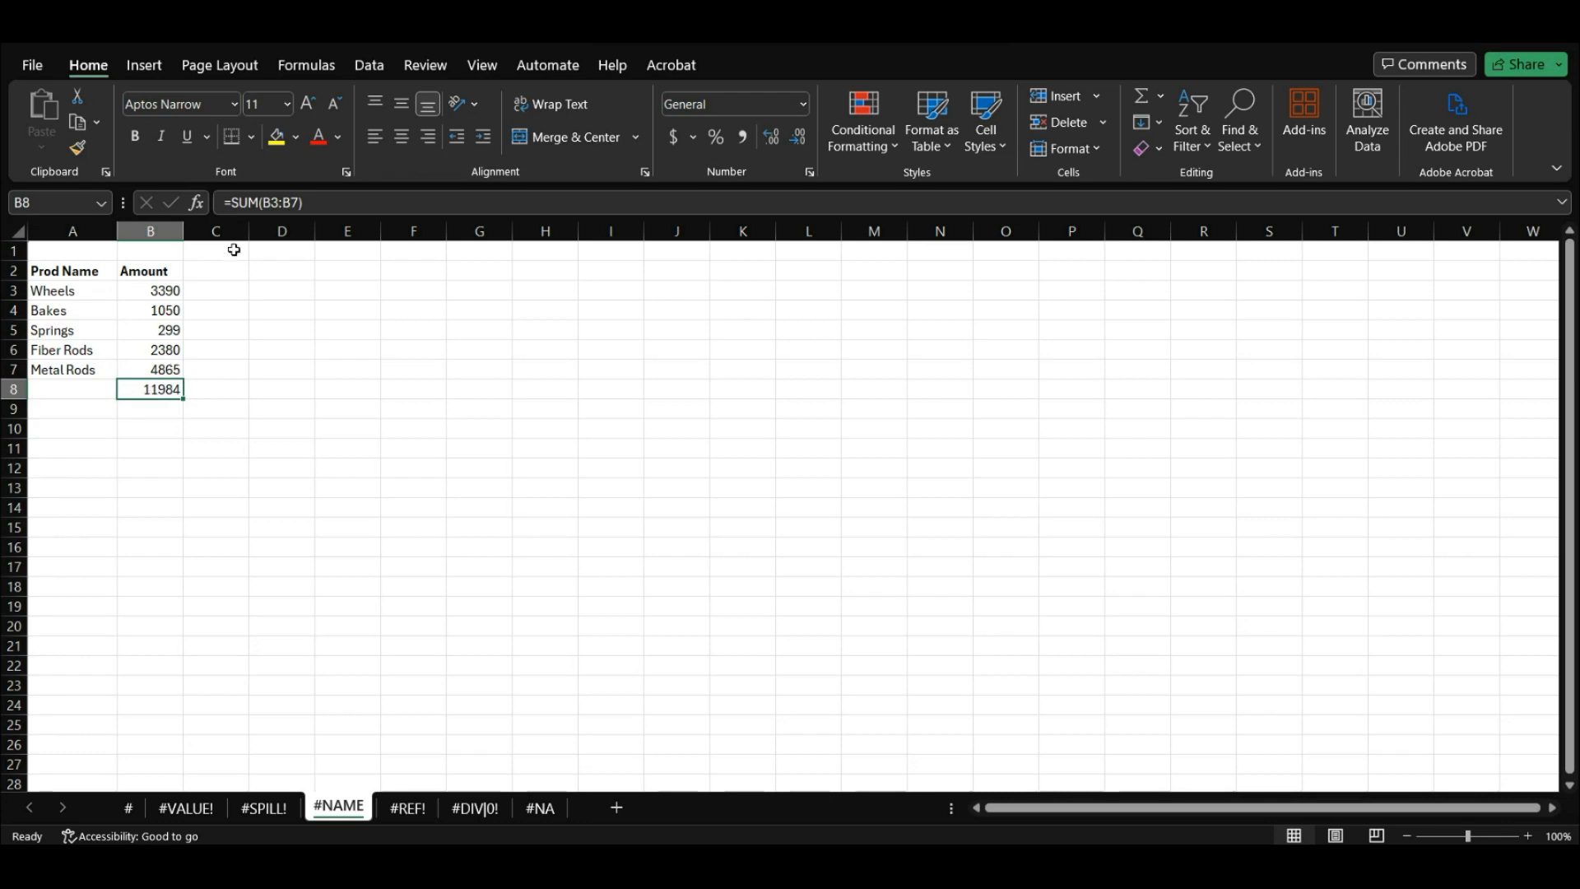
double_click(258, 203)
type("ADD")
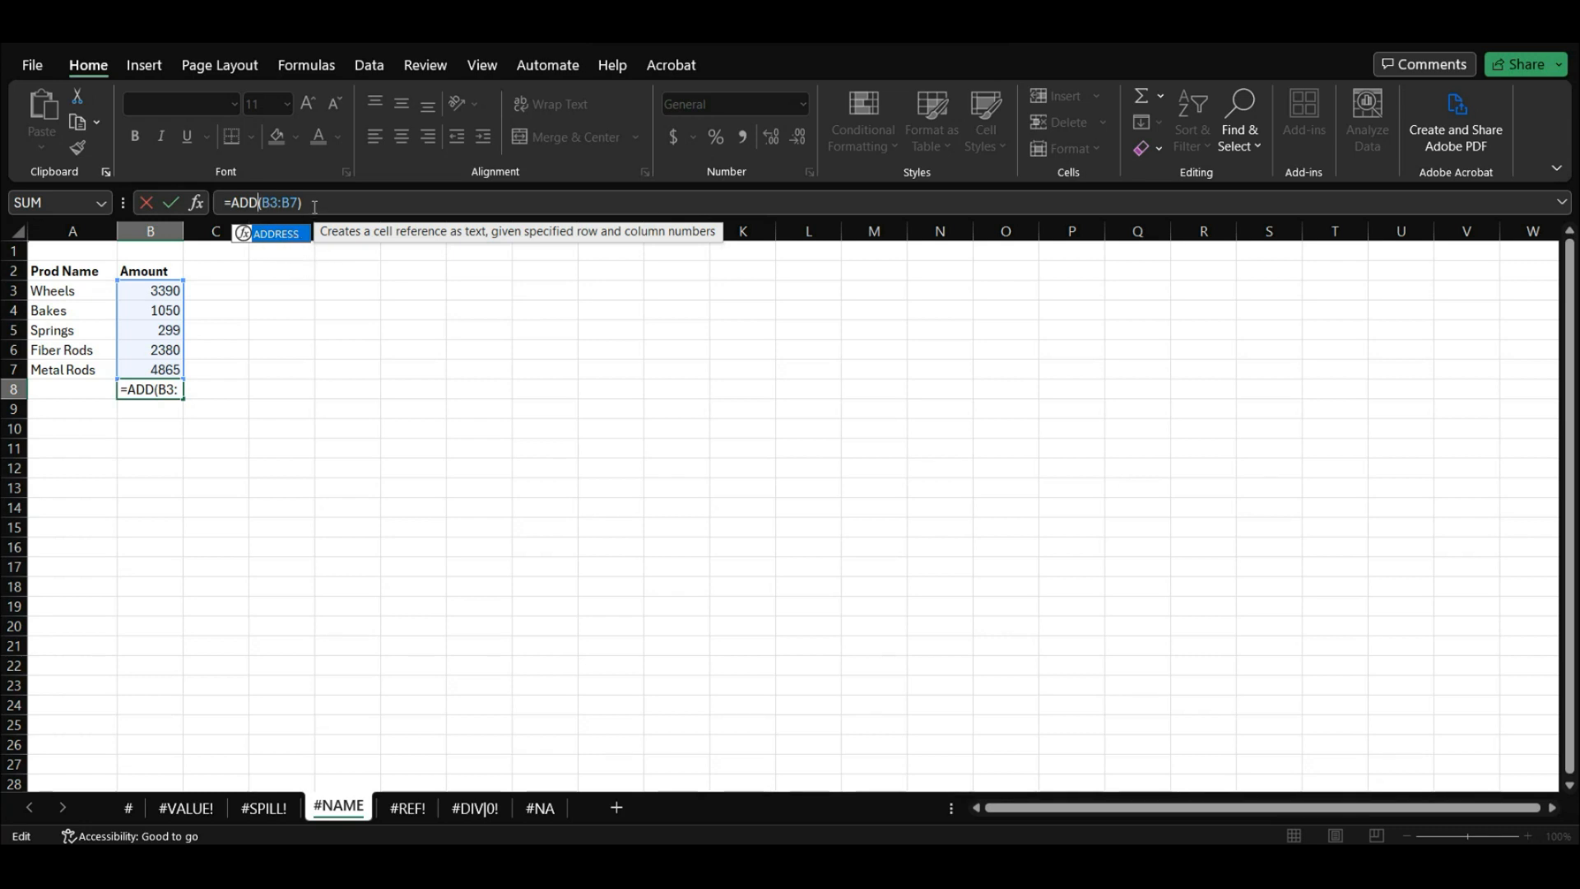
key("Return")
left_click(170, 390)
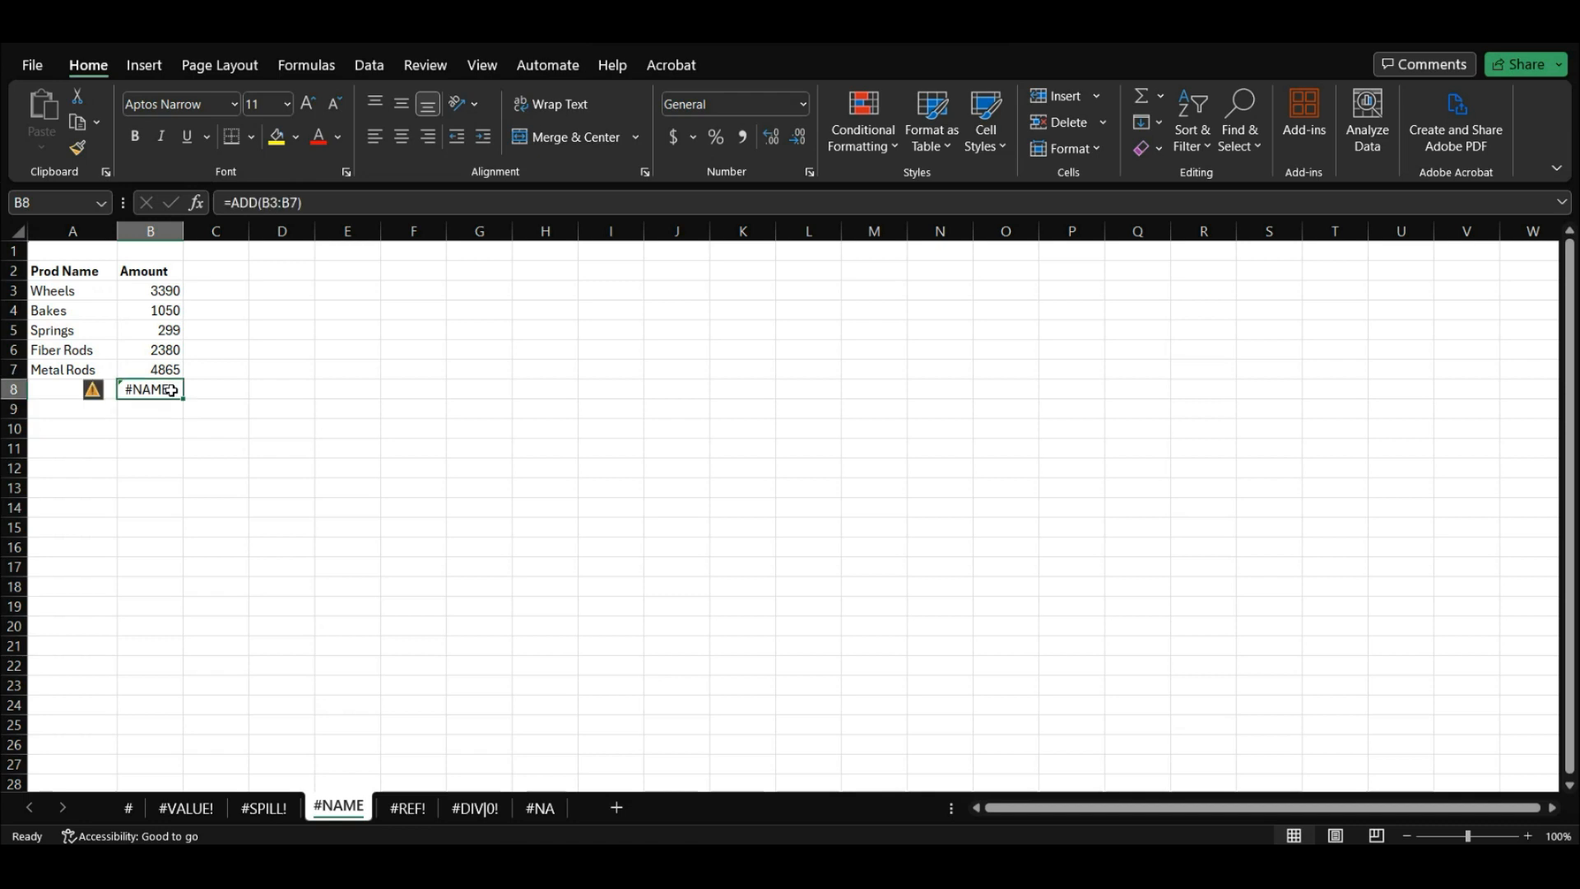
Correct the invalid function name in B8 so the formula reads =SUM(B3:B7).
left_click(257, 216)
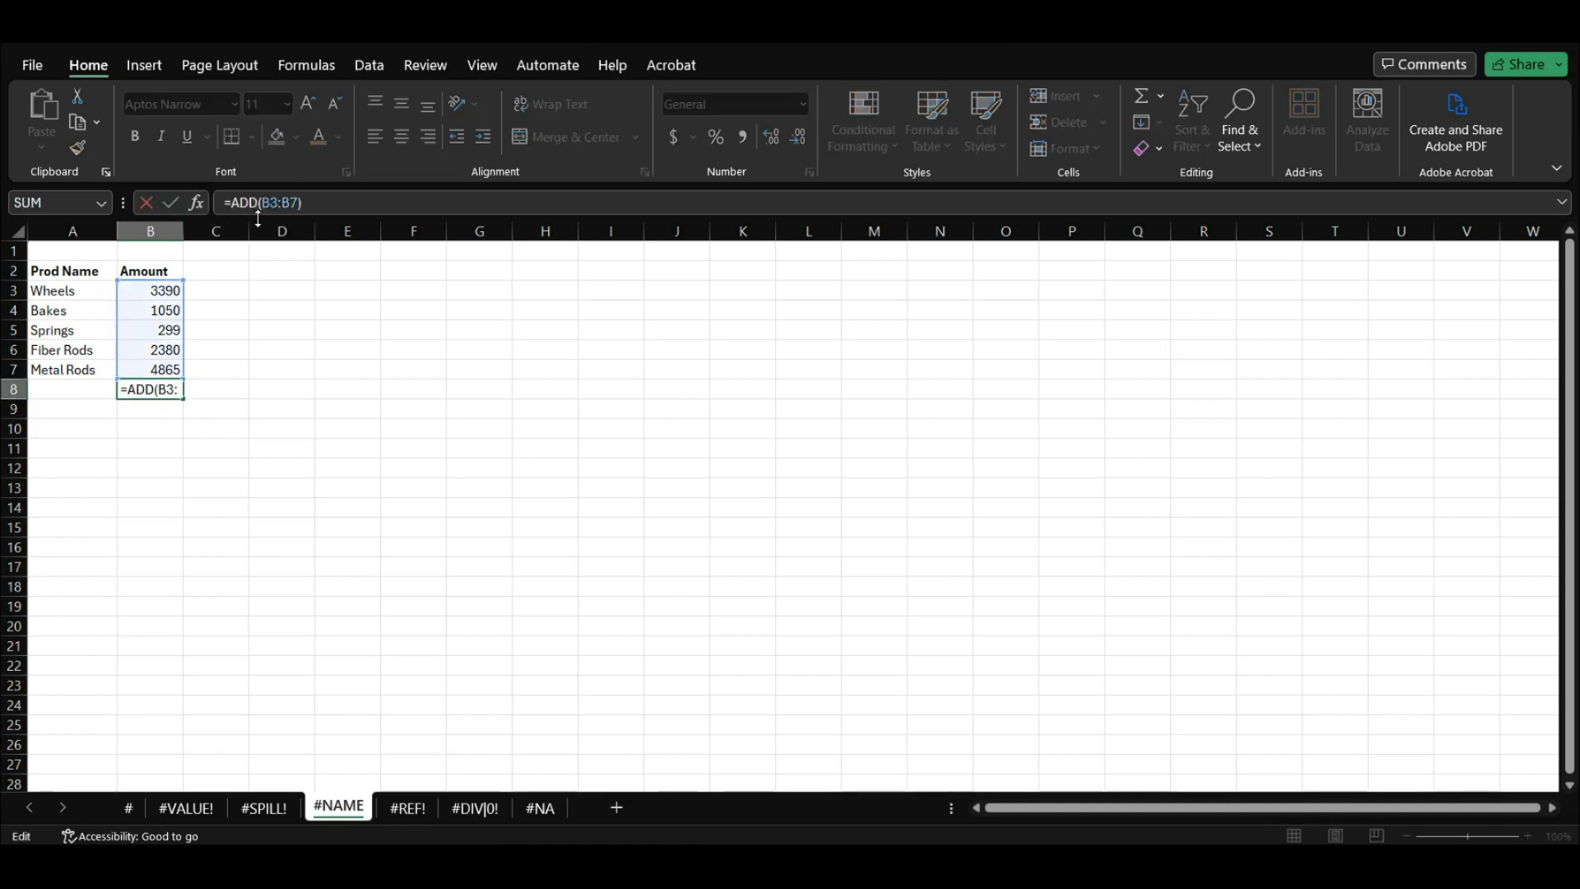
key("BackSpace")
key("BackSpace")
key("BackSpace")
type("SUM")
key("Return")
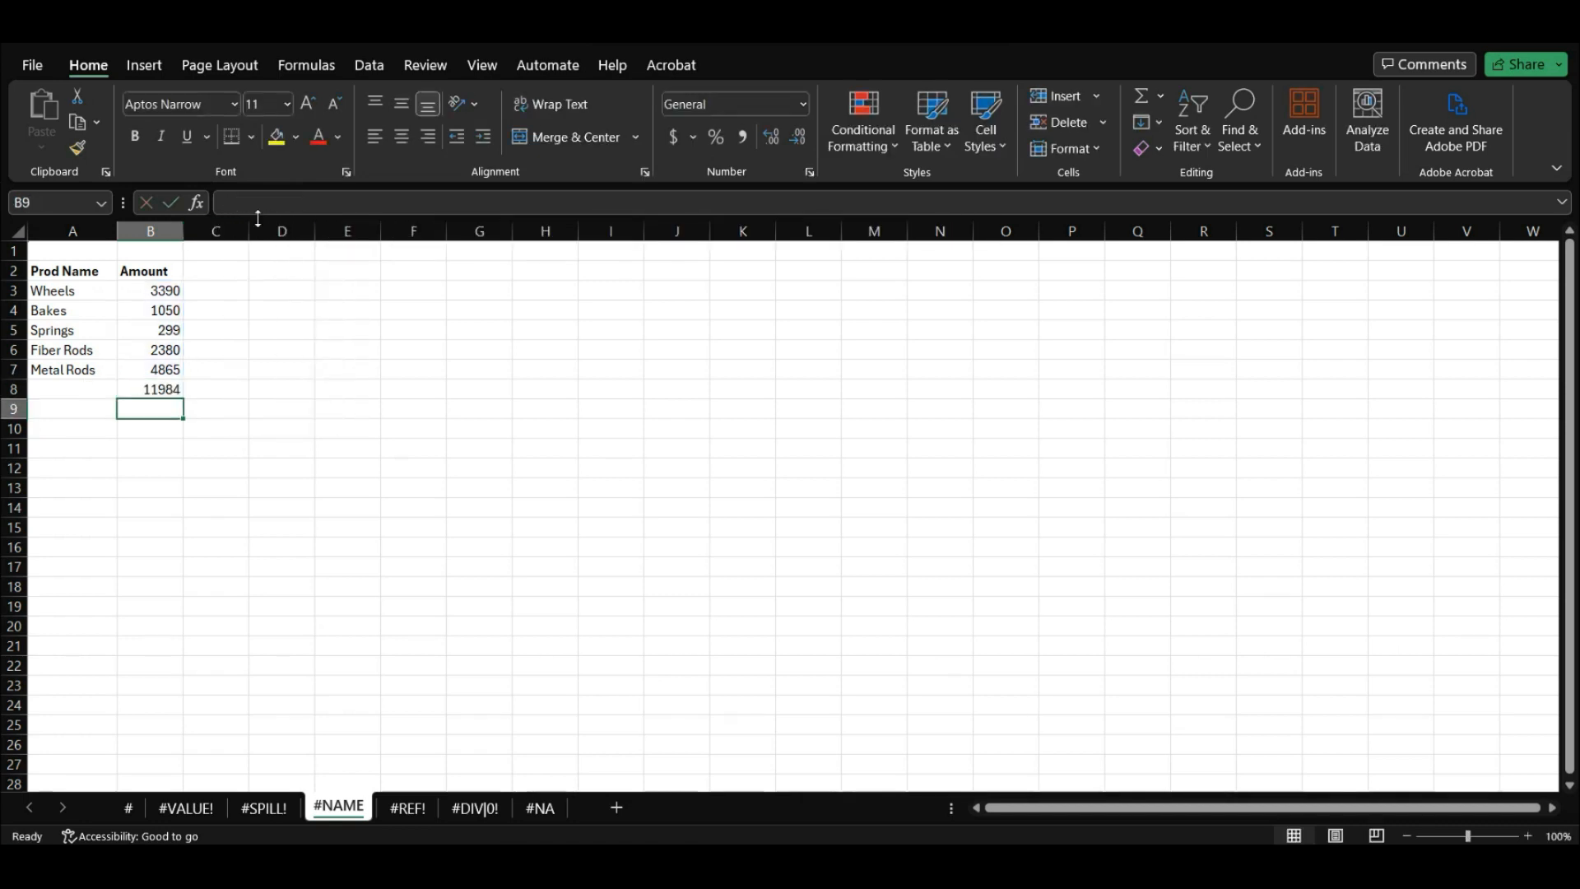
Clear the total in B8 and give the amounts range B3:B7 the name amt.
left_click(168, 389)
key("Delete")
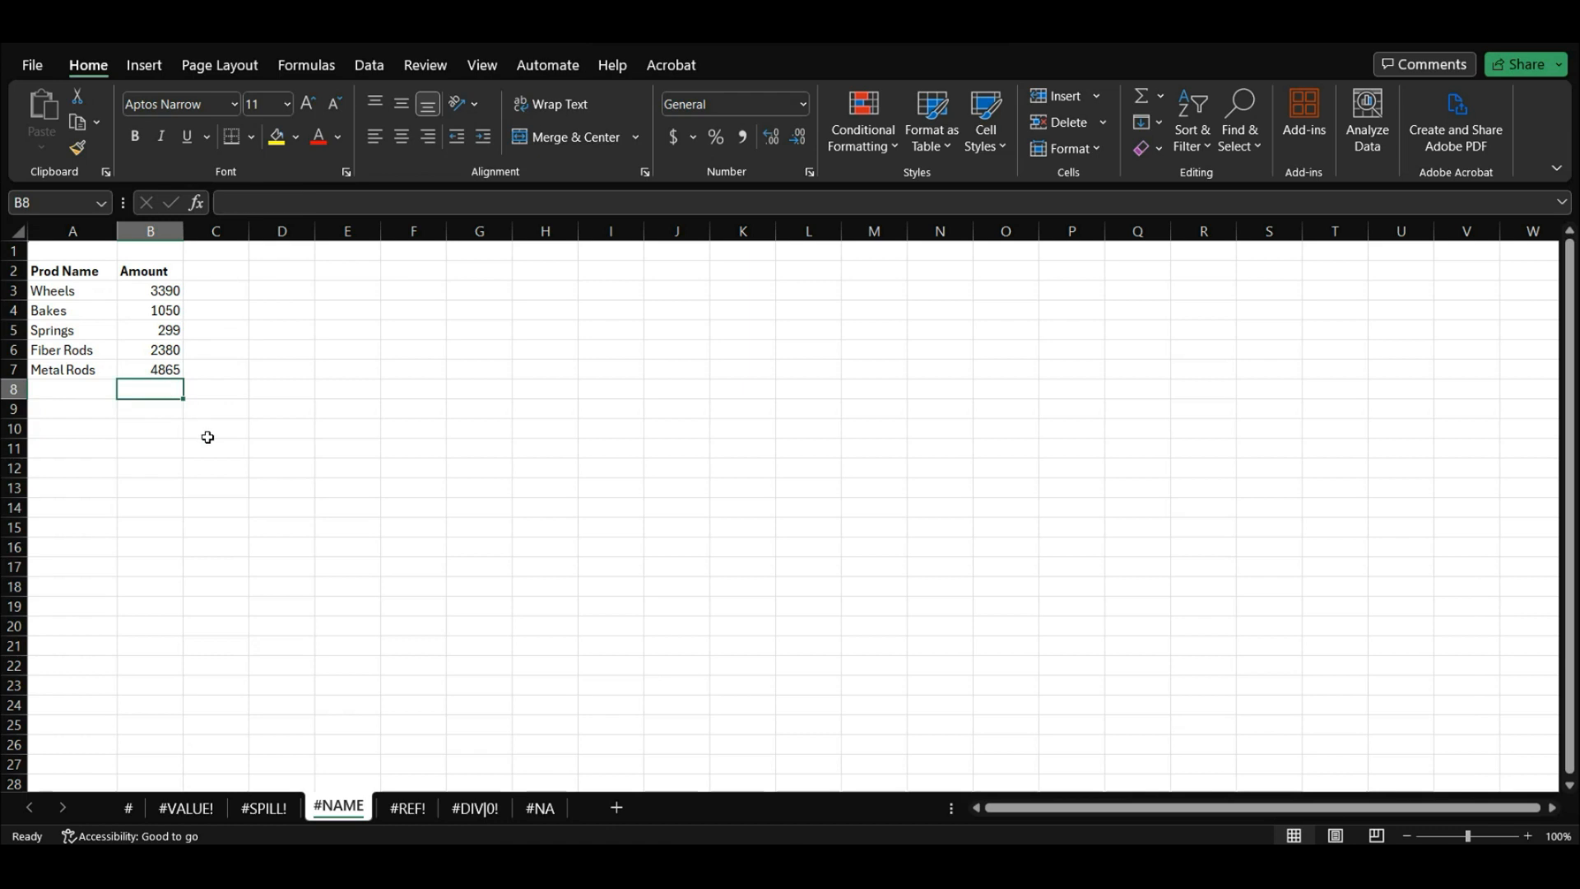
left_click_drag(164, 291, 166, 368)
left_click(56, 205)
type("amt")
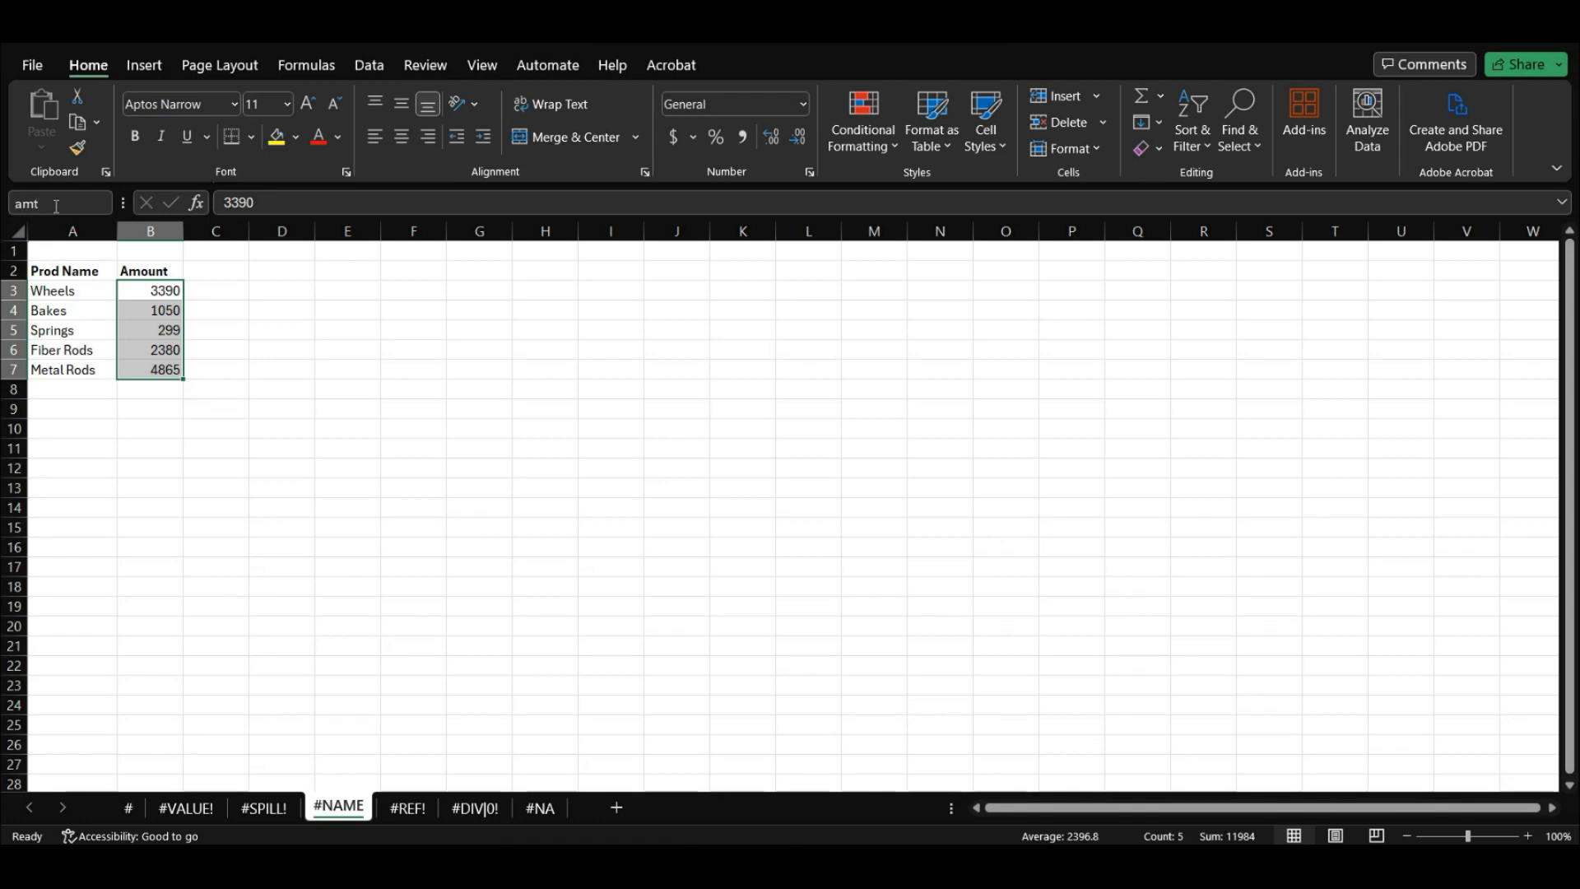
key("Return")
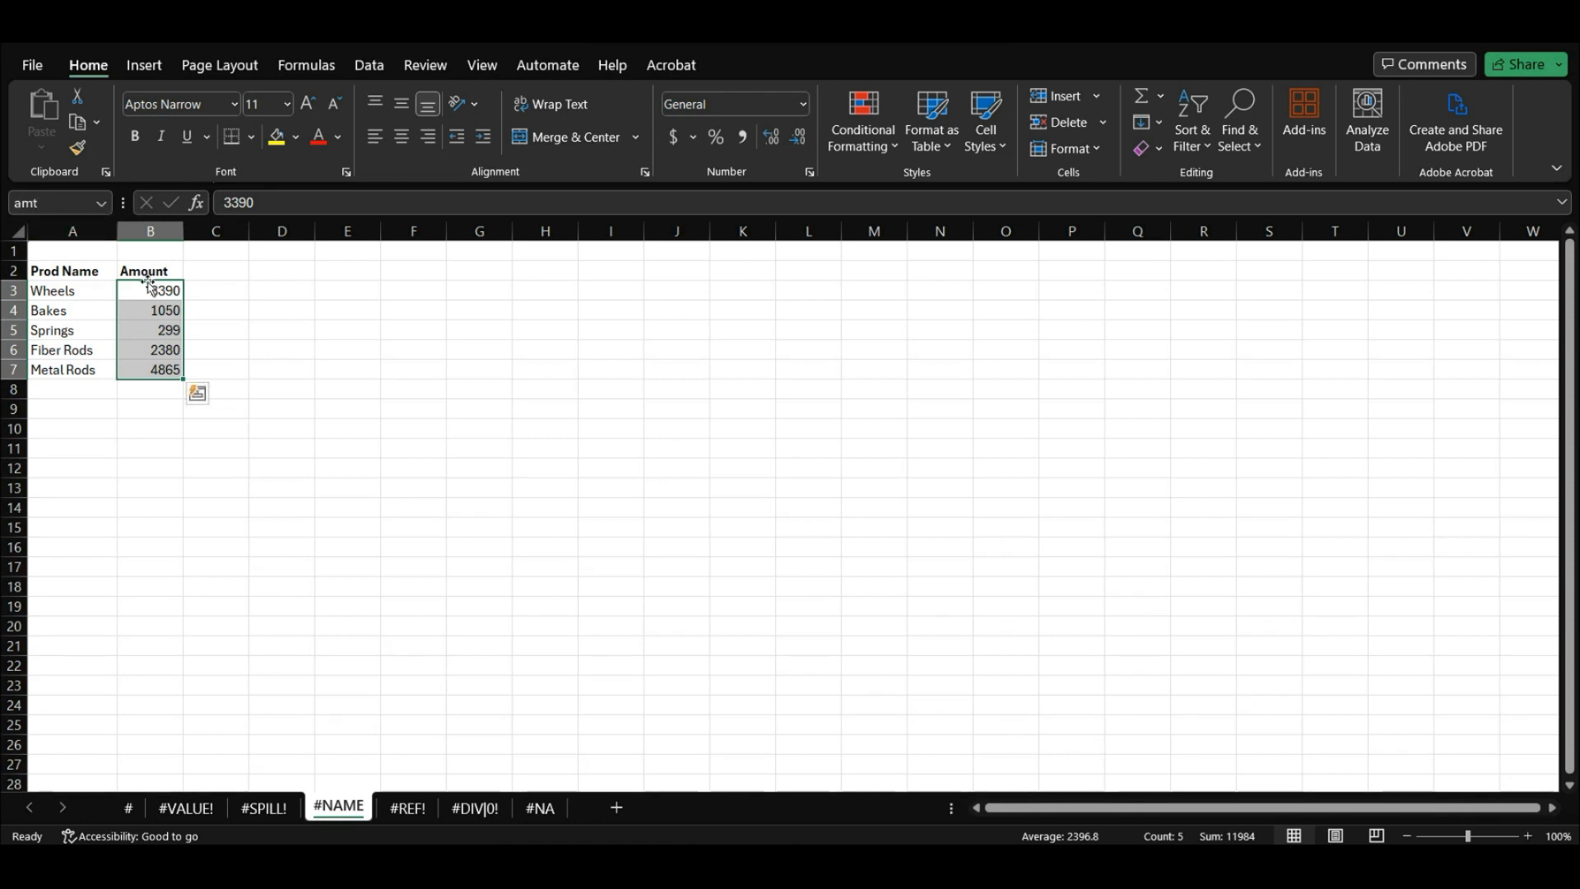
Enter =SUM(amts) in B8, using a misspelled range name.
left_click(161, 391)
type("=S")
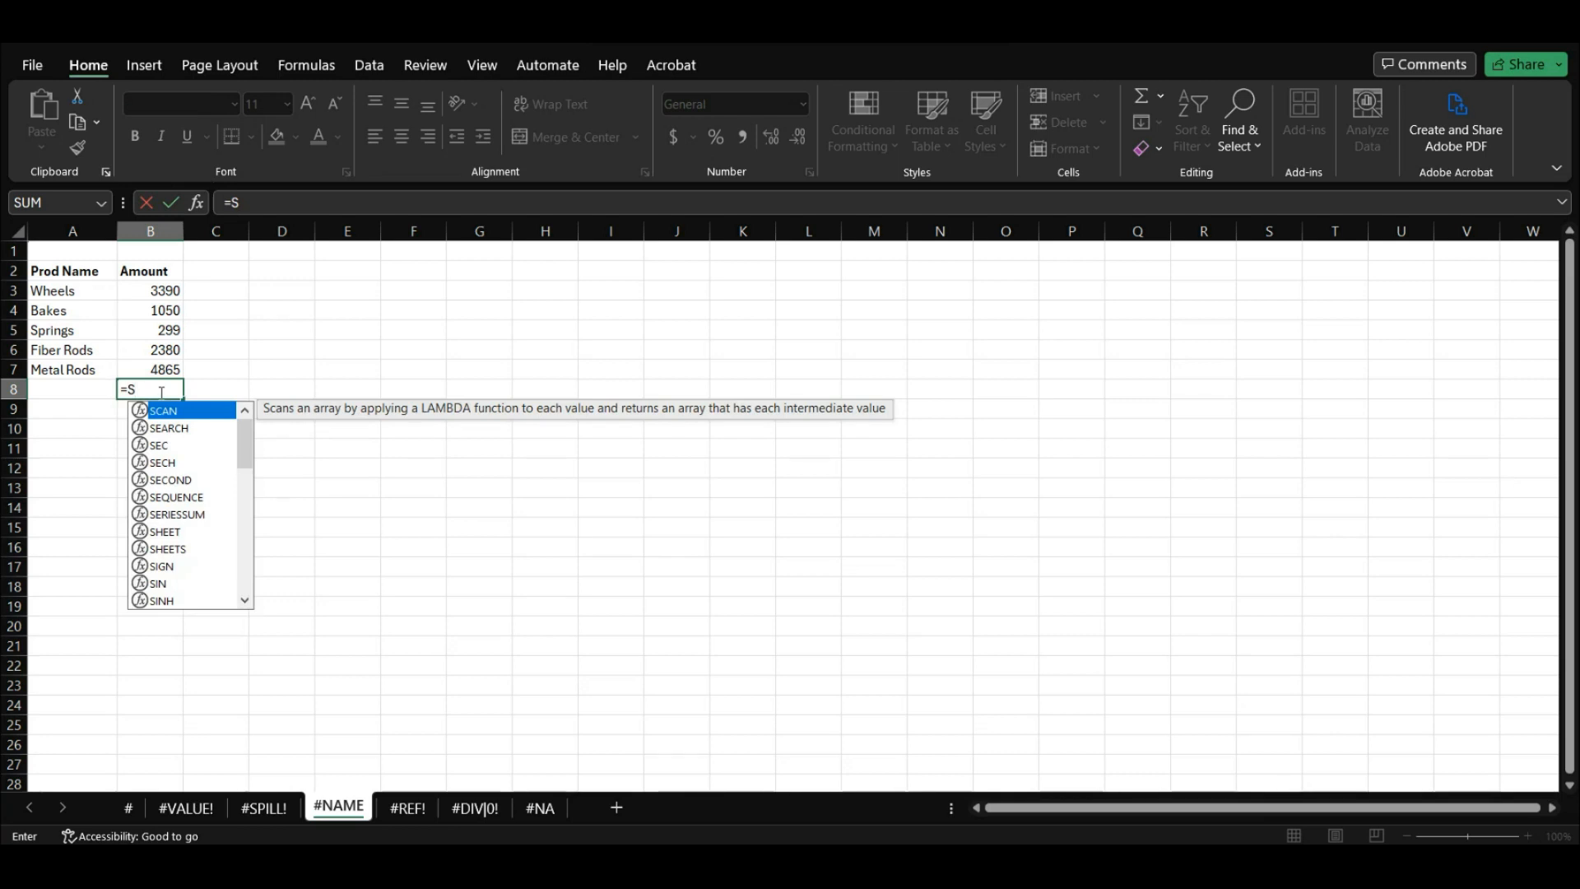
type("UM(")
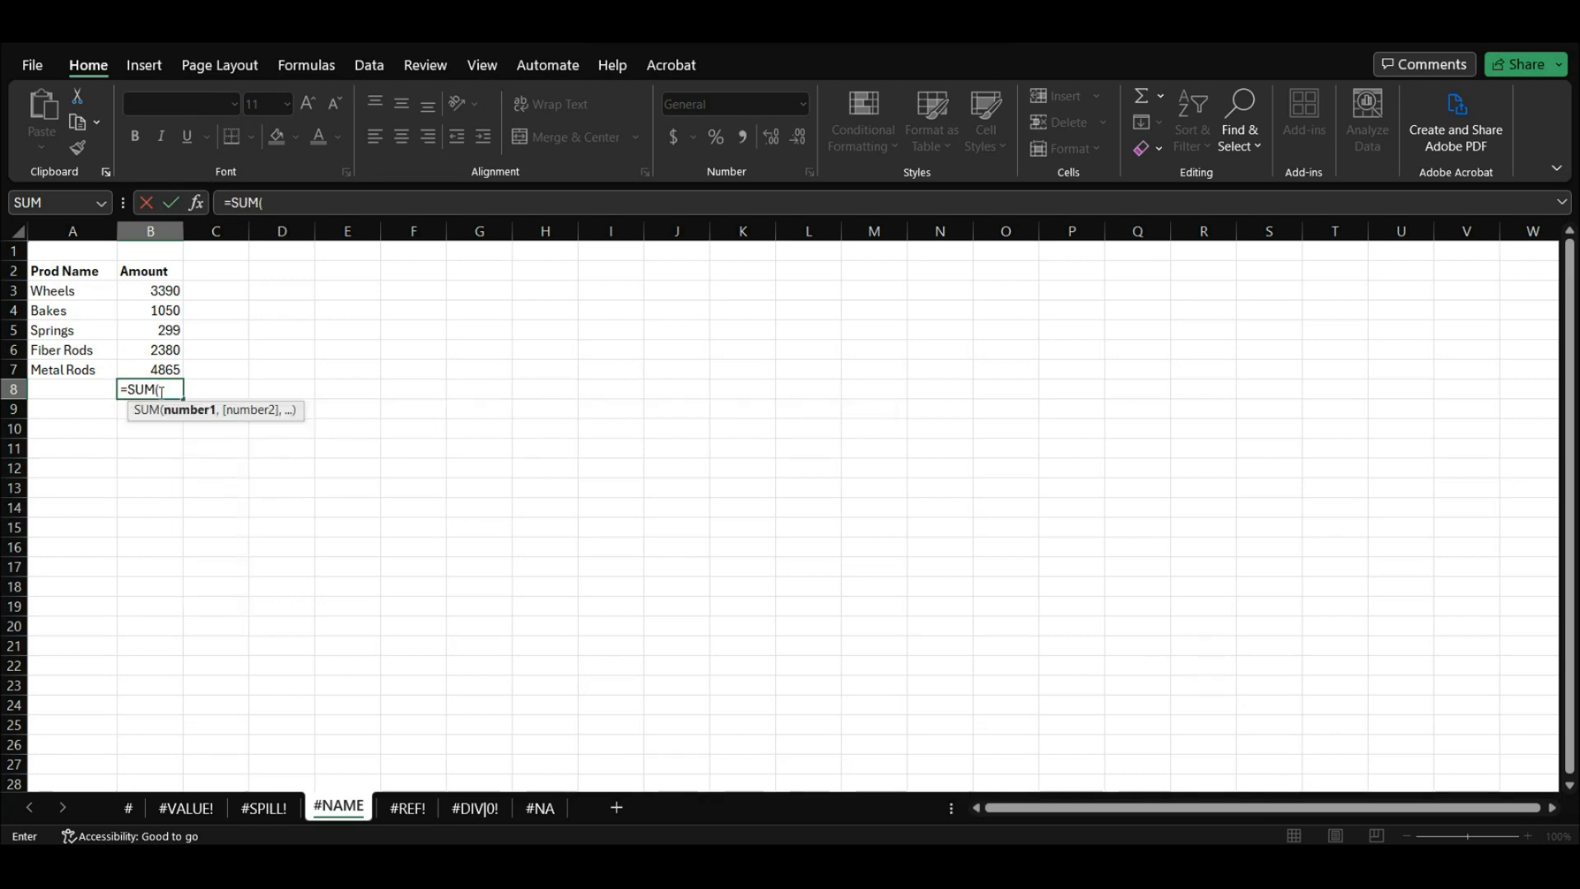
type("amts)")
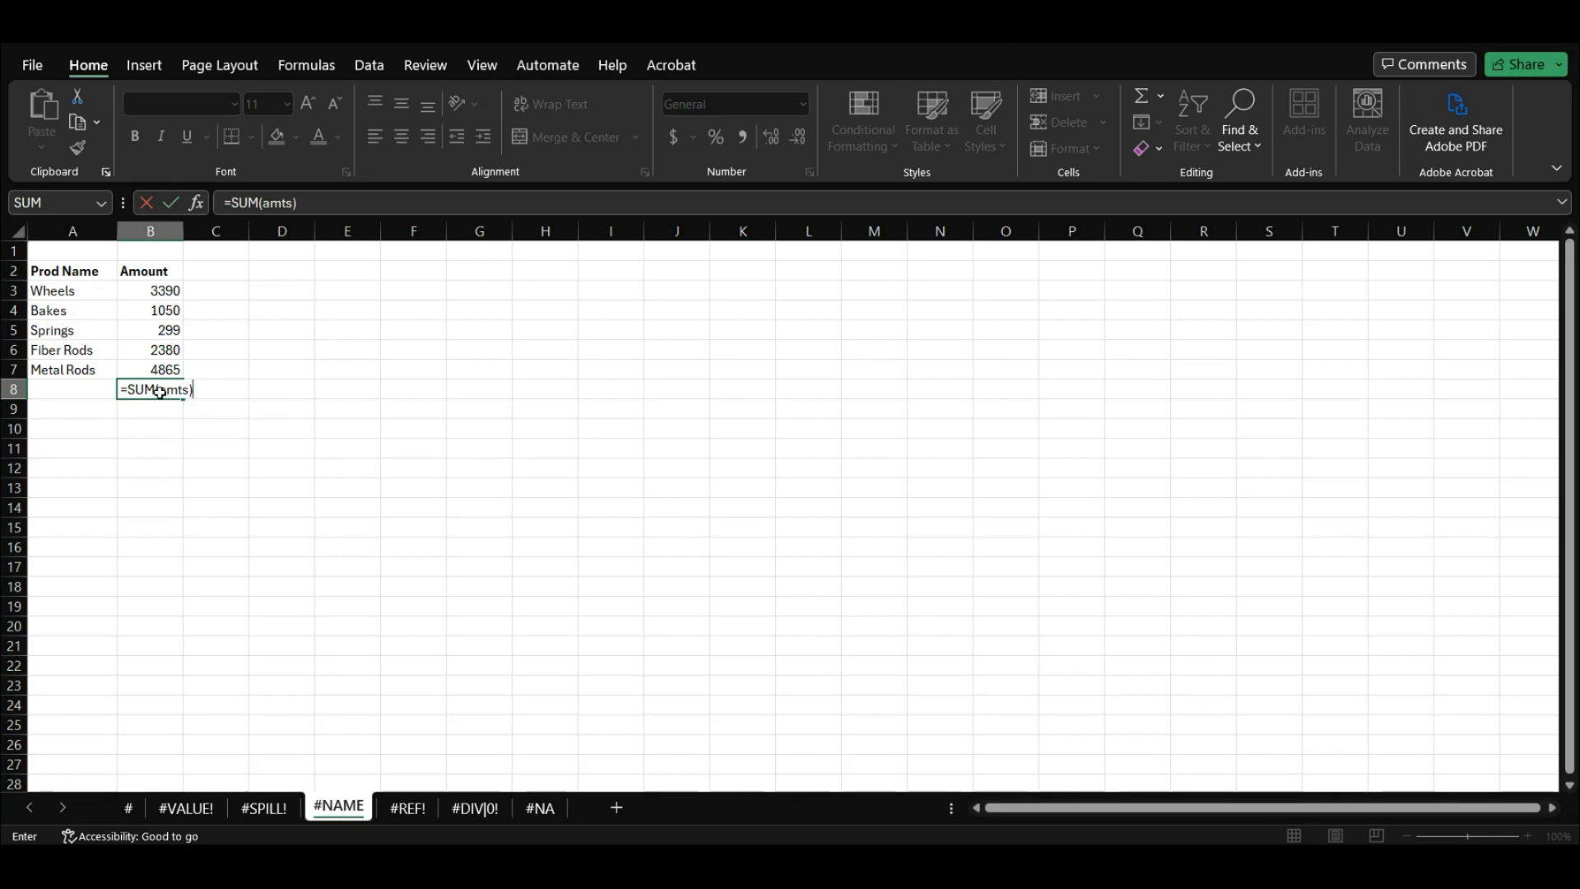
key("Return")
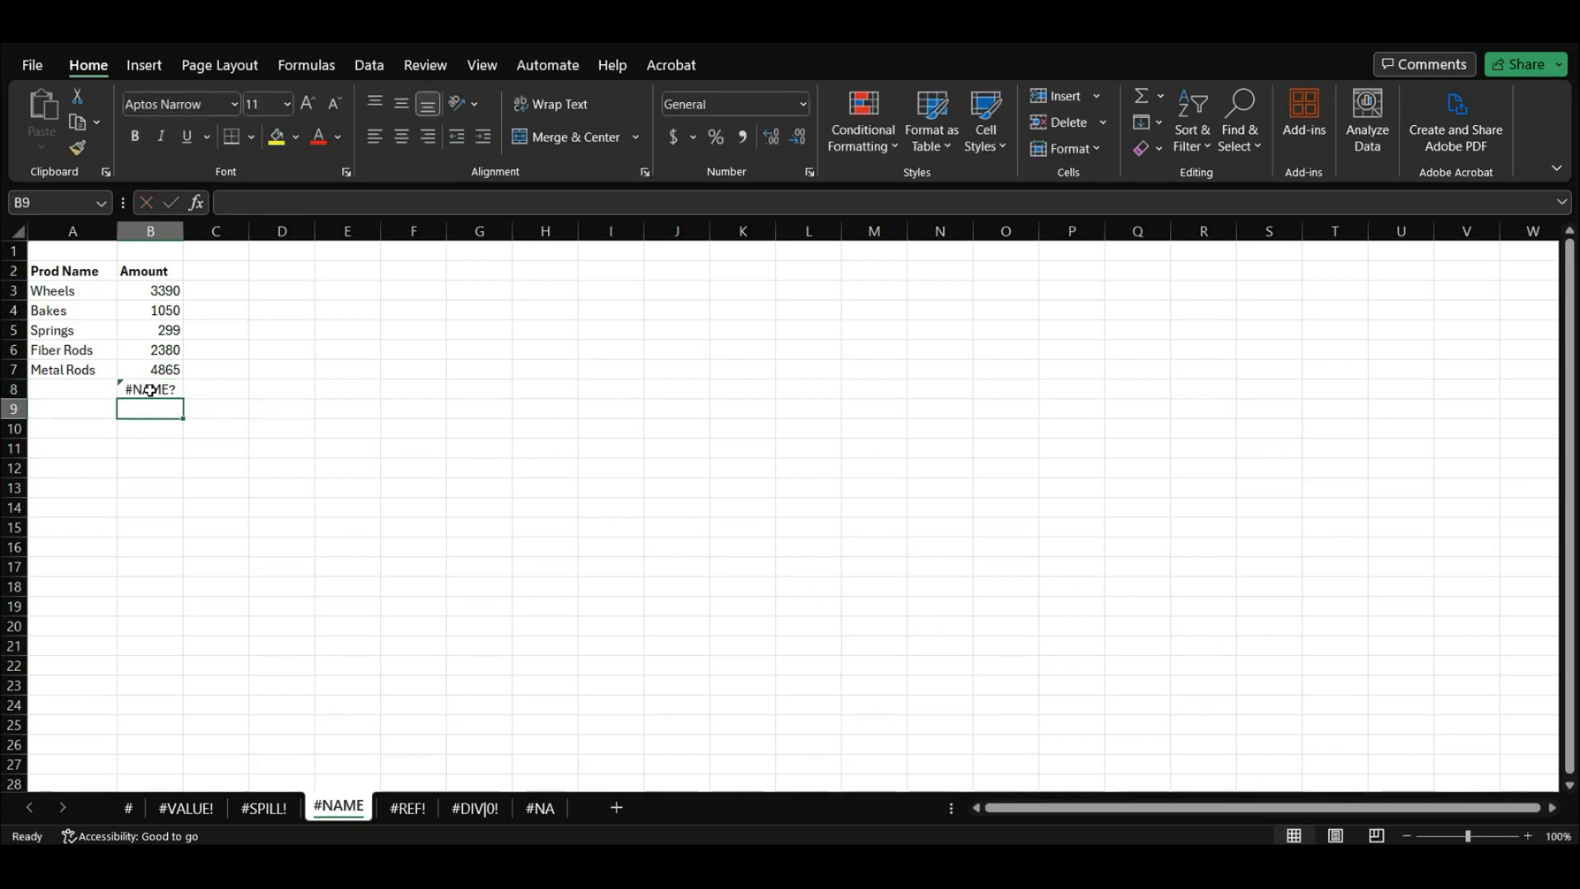
Correct the range name in the B8 formula so it reads =SUM(amt).
key("Up")
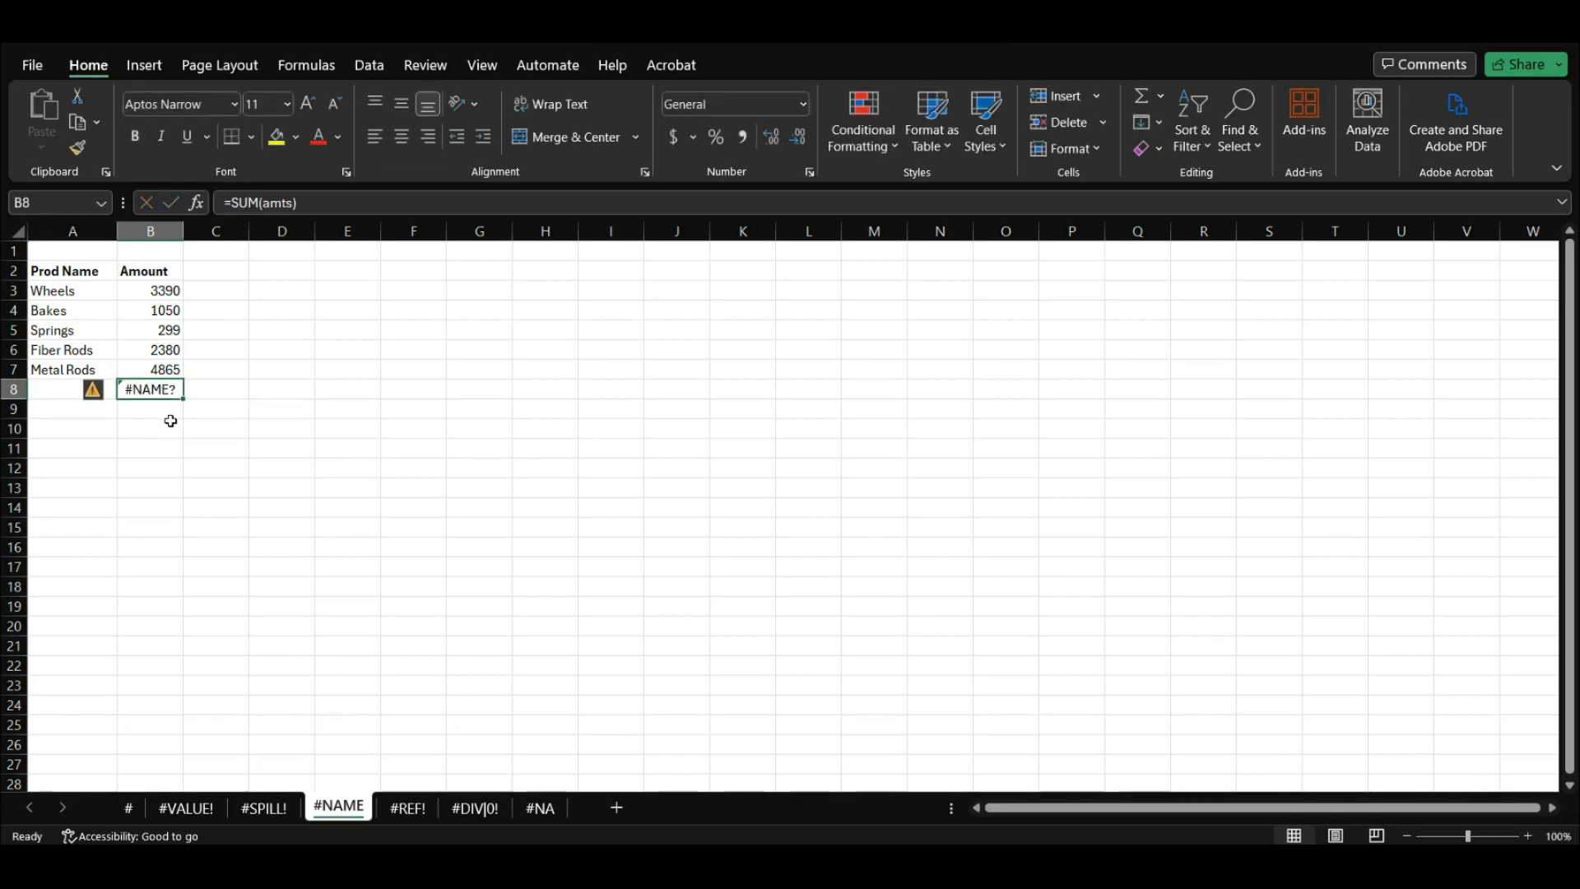
left_click(292, 205)
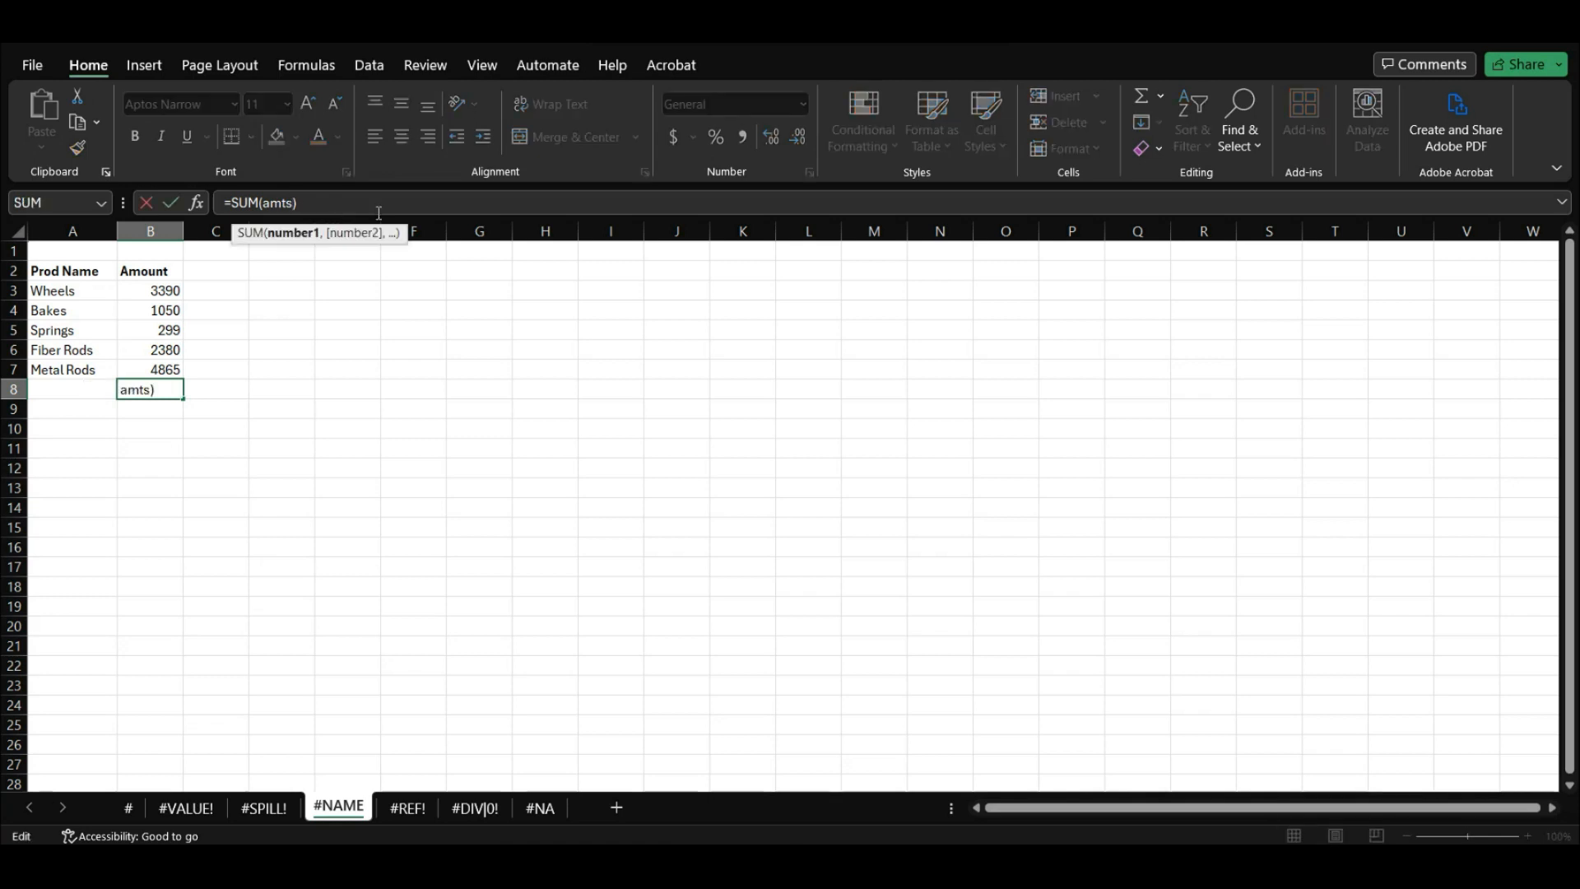
key("BackSpace")
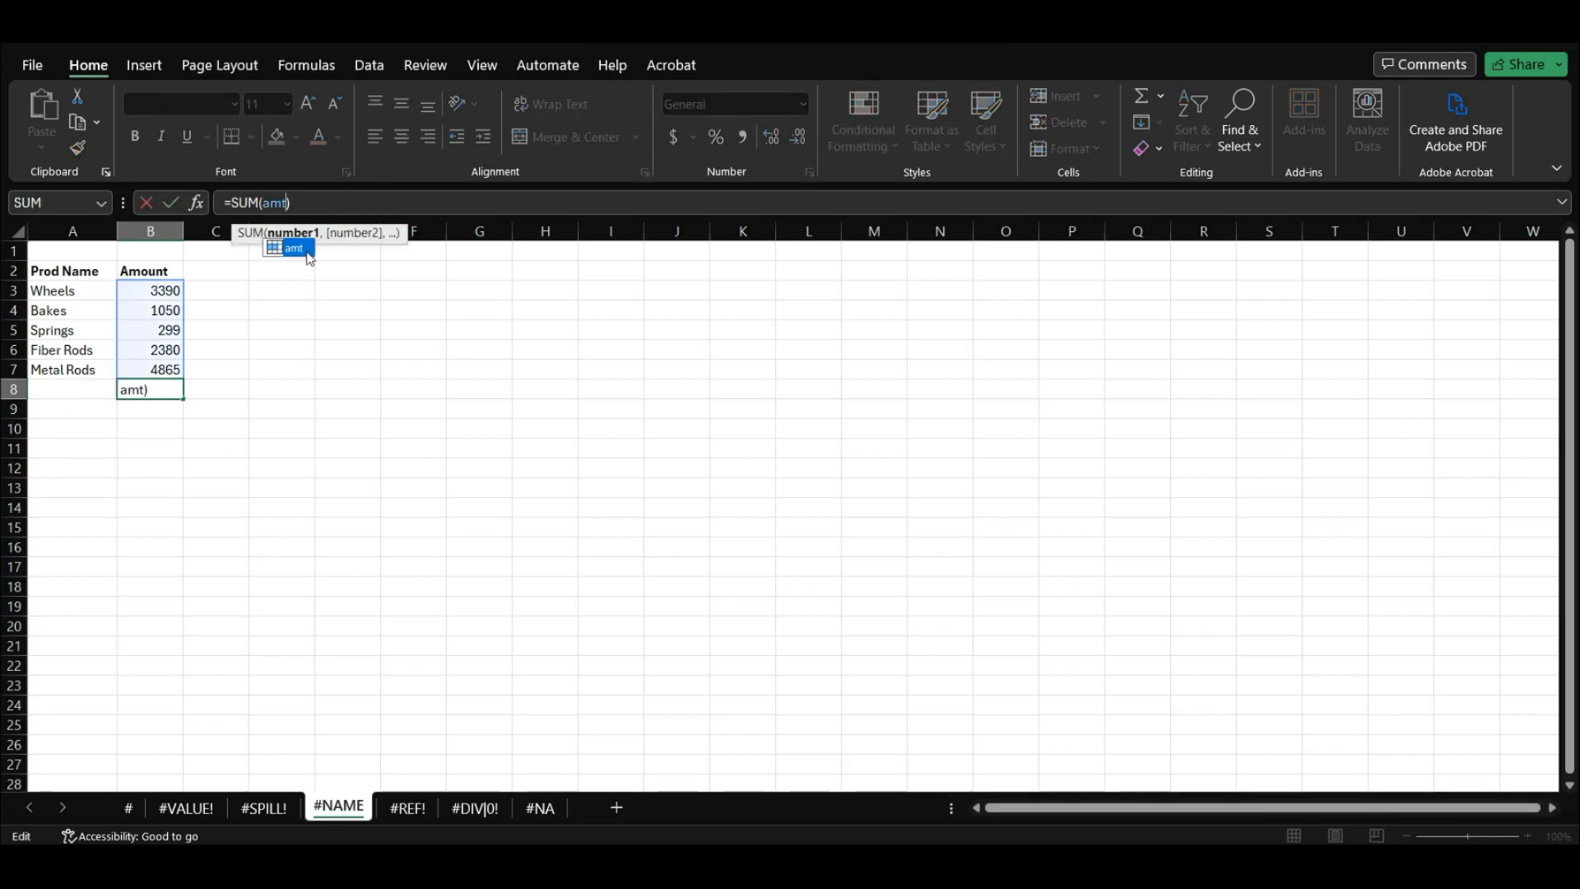
key("Return")
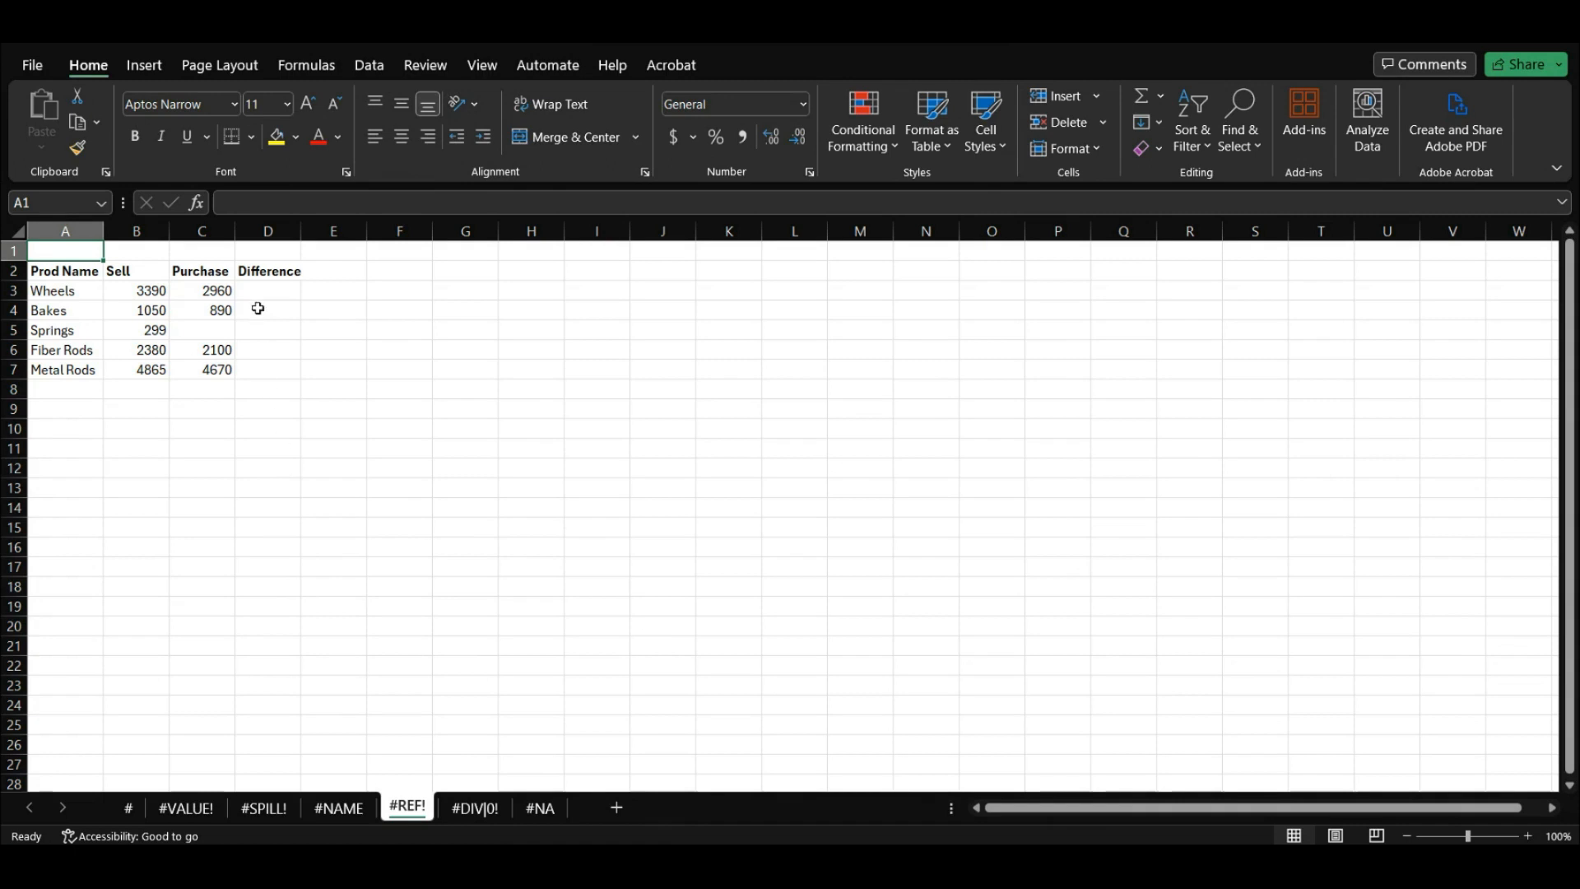
Enter =B3-C3 in D3 of the #REF! sheet and fill the Difference formula down to D7.
left_click(257, 291)
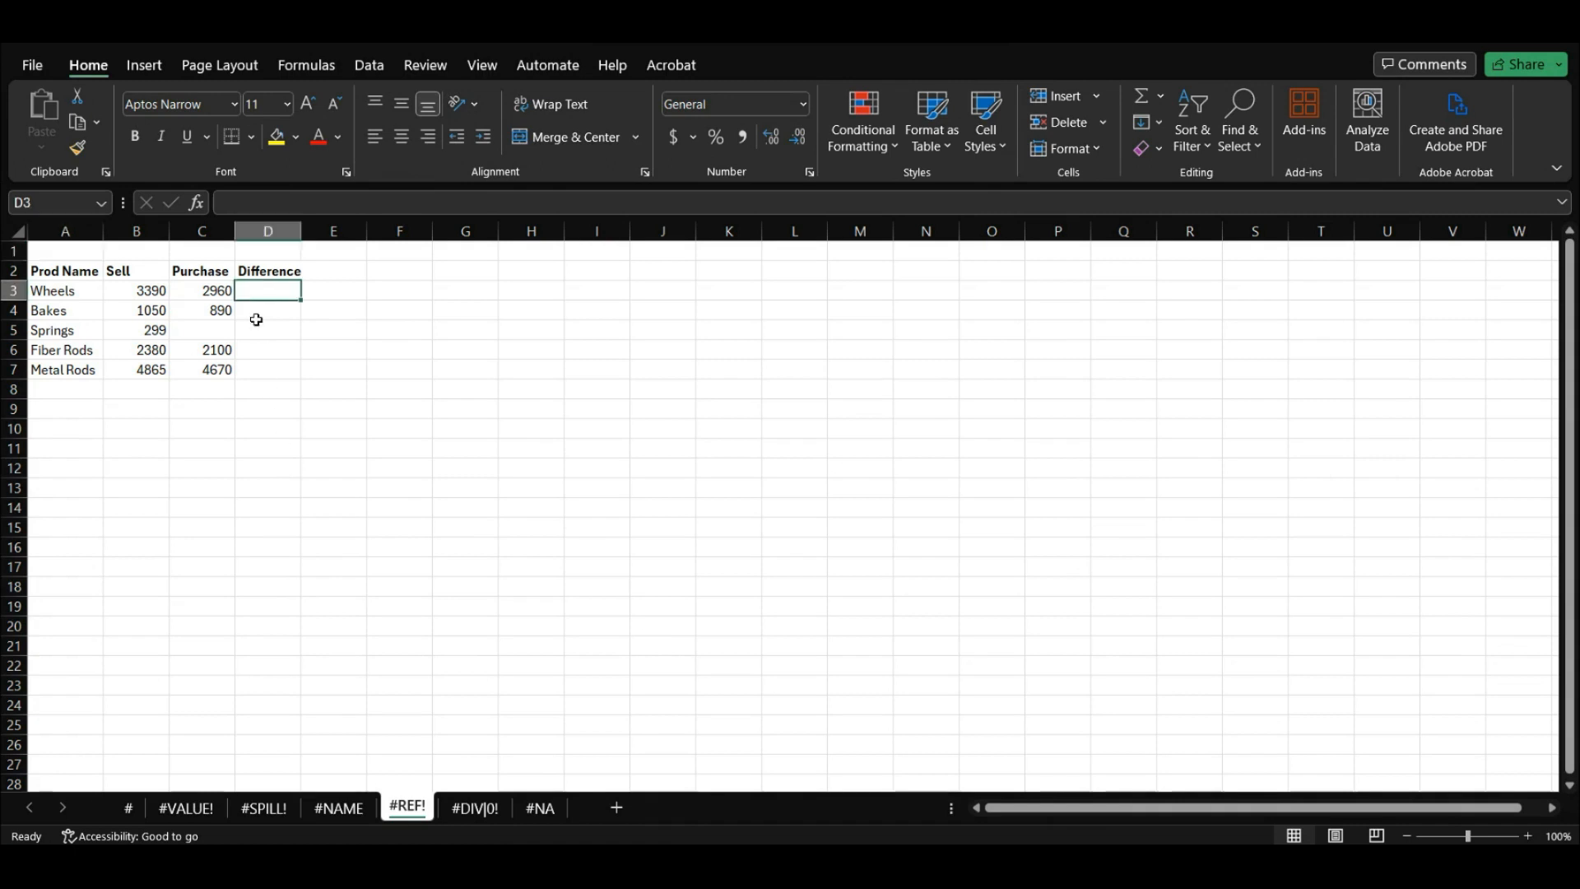
type("=")
left_click(155, 290)
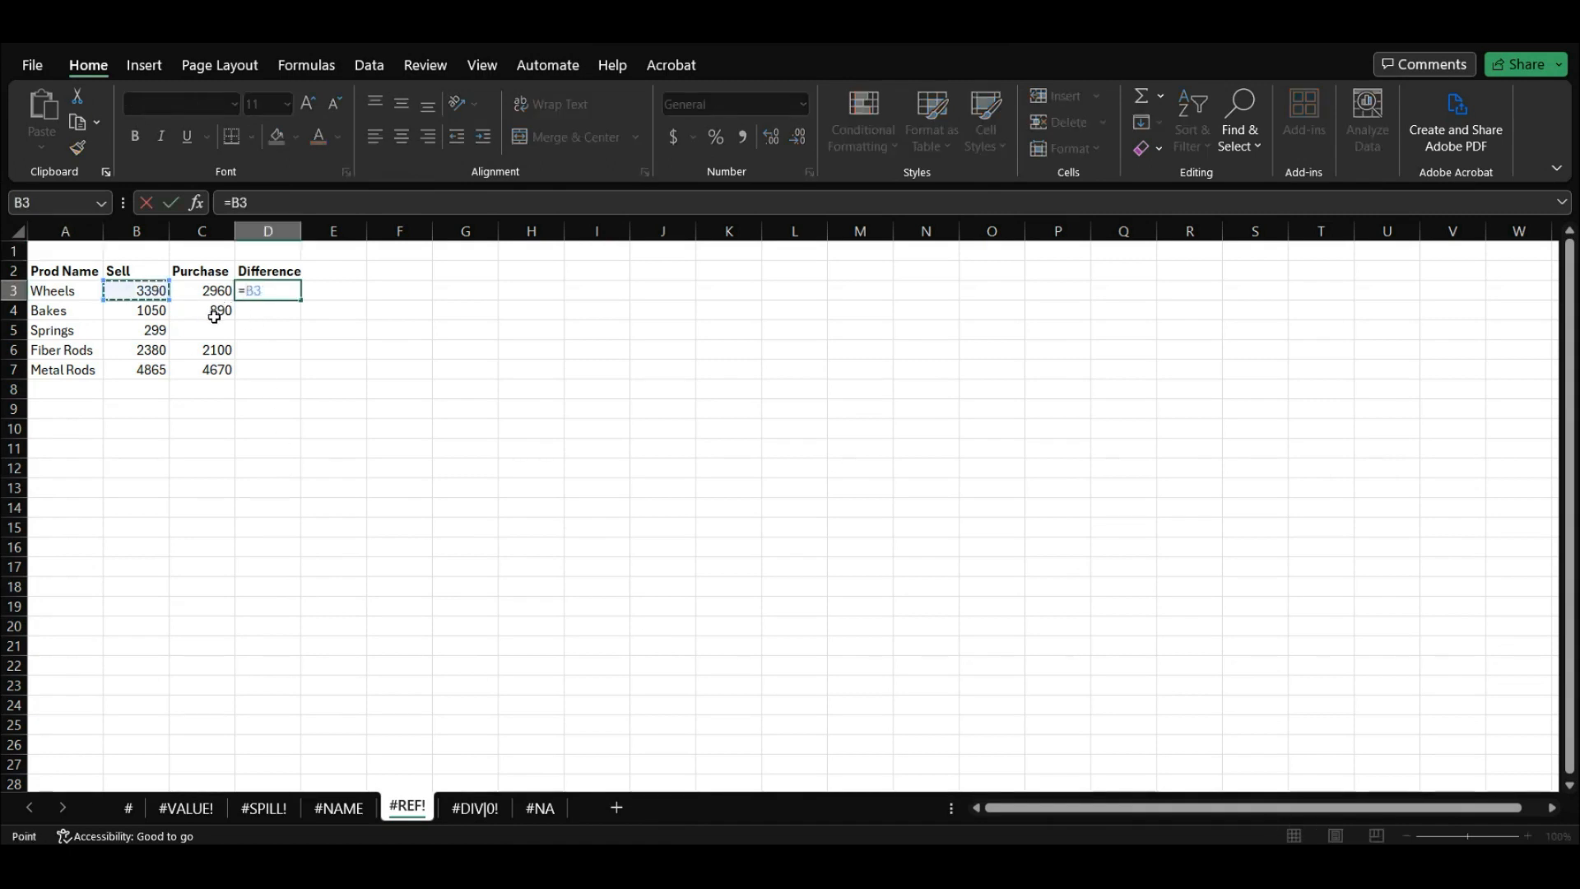
type("-")
left_click(216, 290)
key("Return")
left_click(278, 292)
left_click_drag(301, 299, 301, 372)
Delete the Sell column, inspect the first Difference formula, and undo the deletion.
left_click(137, 231)
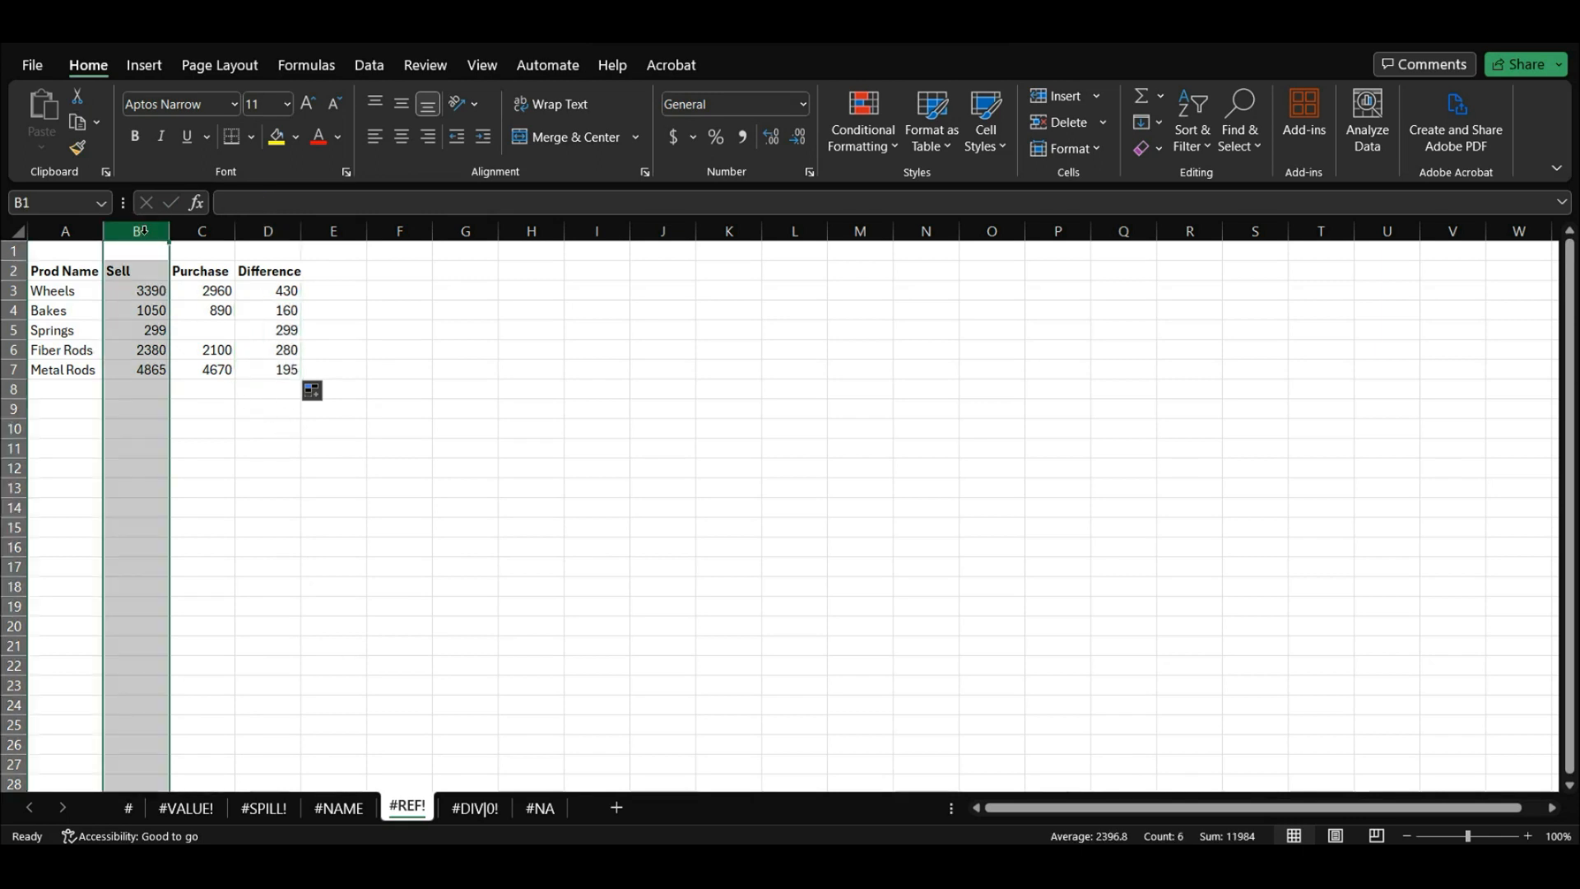
right_click(147, 234)
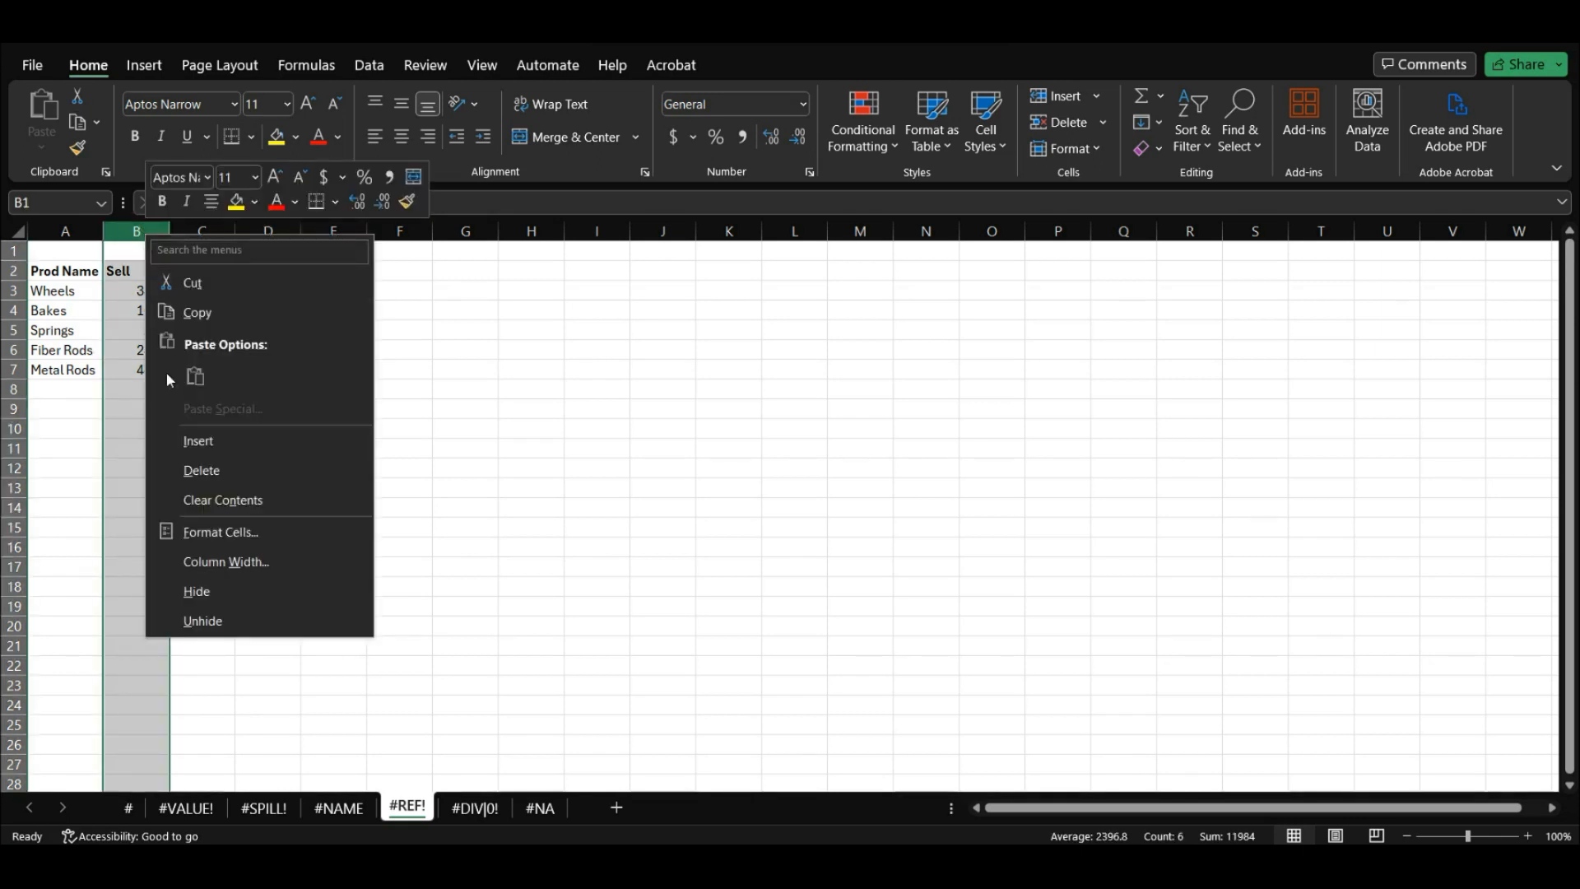
left_click(198, 470)
left_click(212, 291)
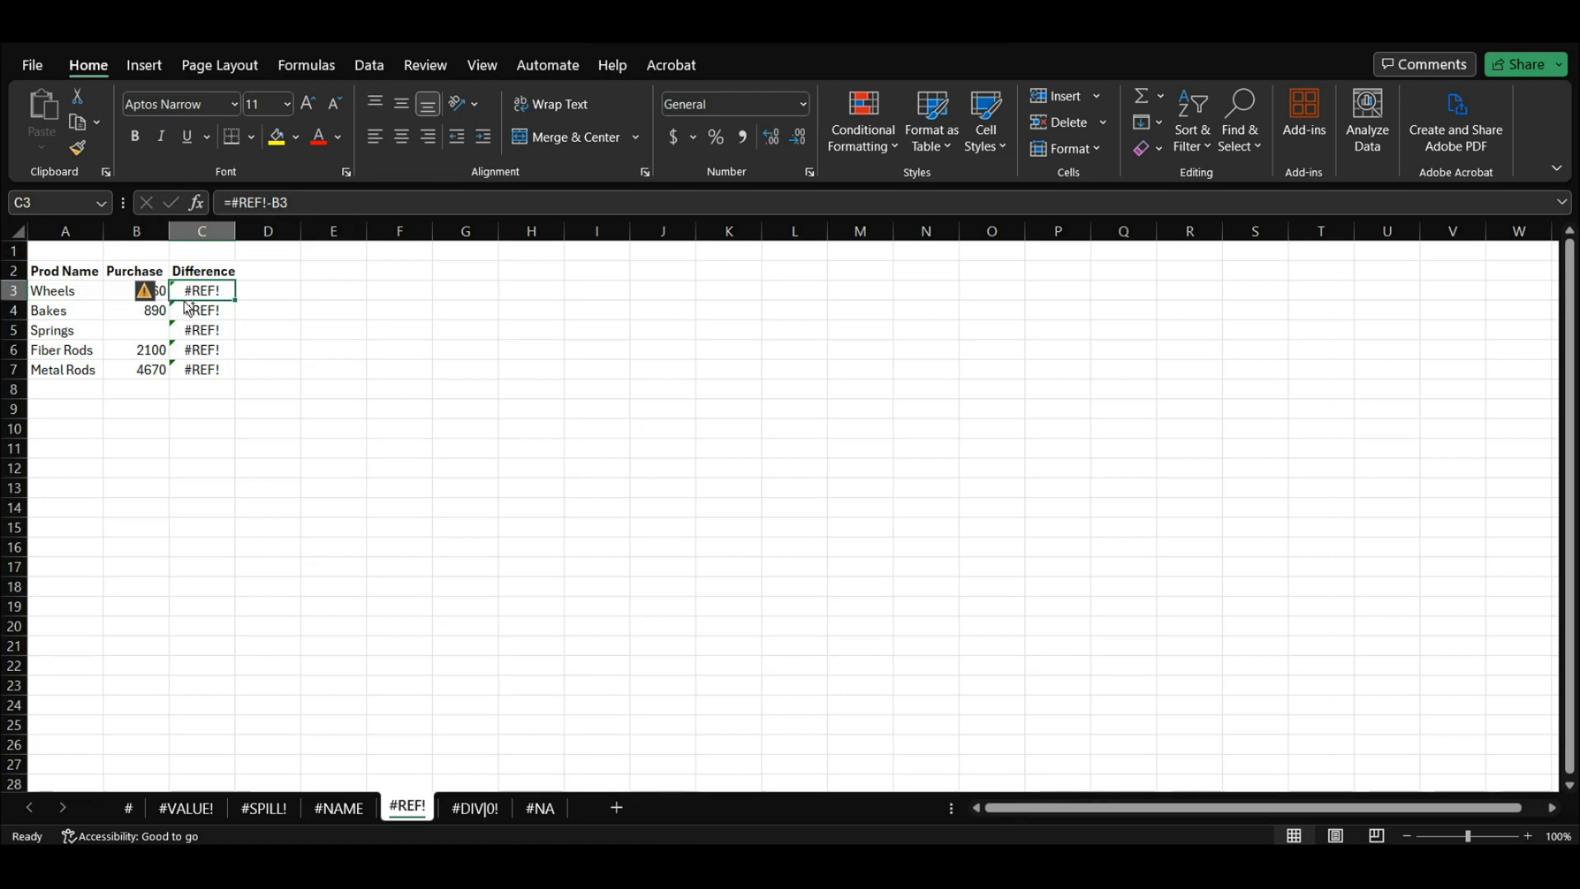
key("ctrl+z")
Copy the Difference formulas in D3:D7, paste them at B10, and inspect the first pasted formula.
left_click(266, 290)
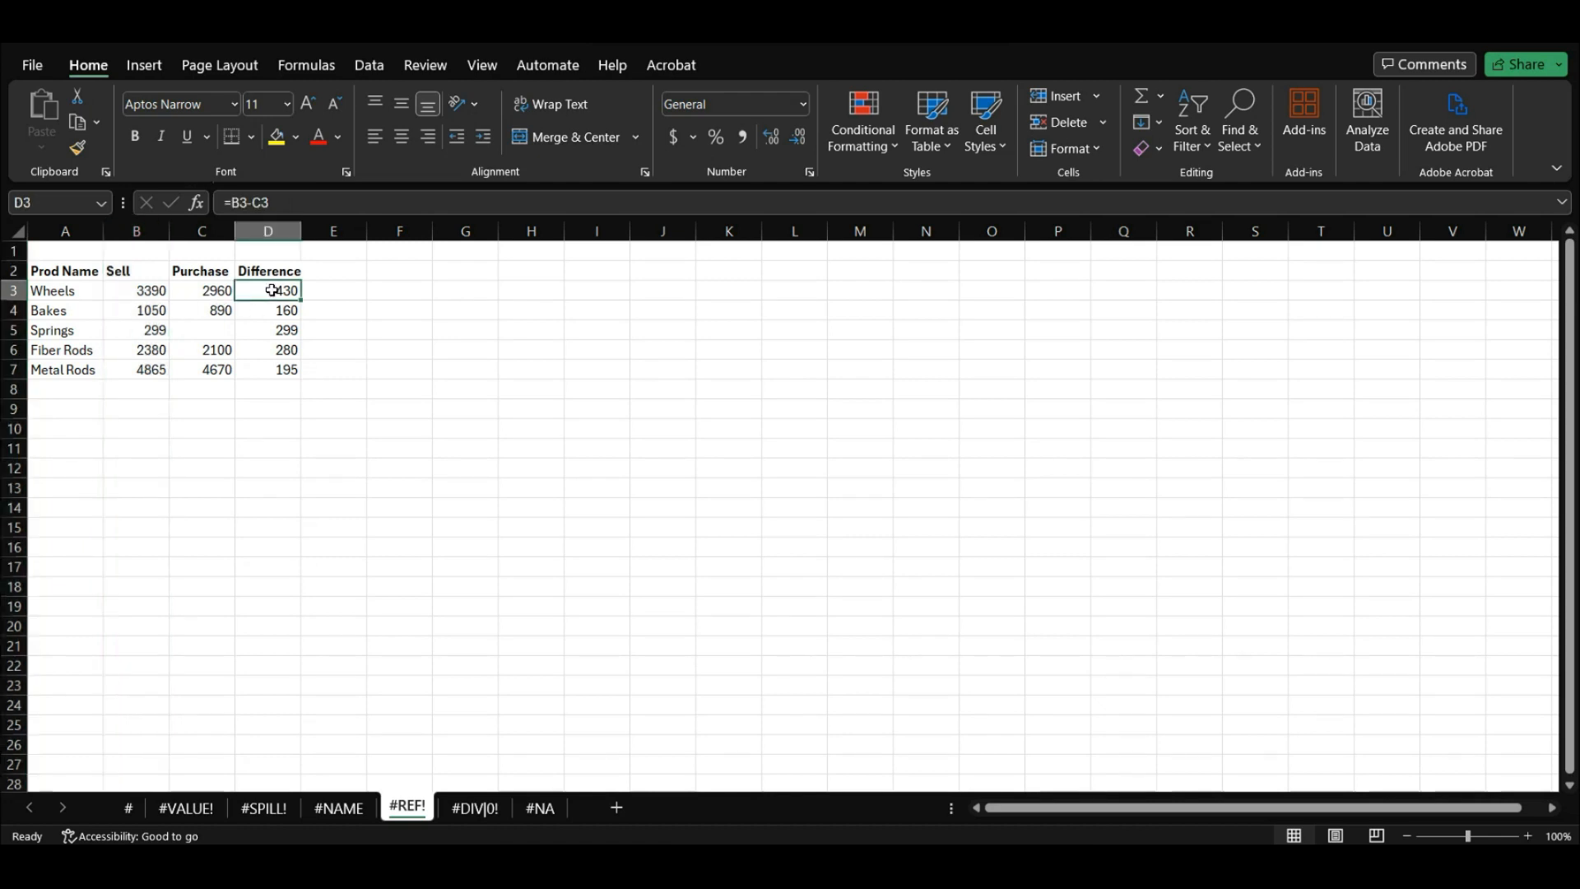
left_click_drag(266, 291, 255, 367)
key("ctrl+c")
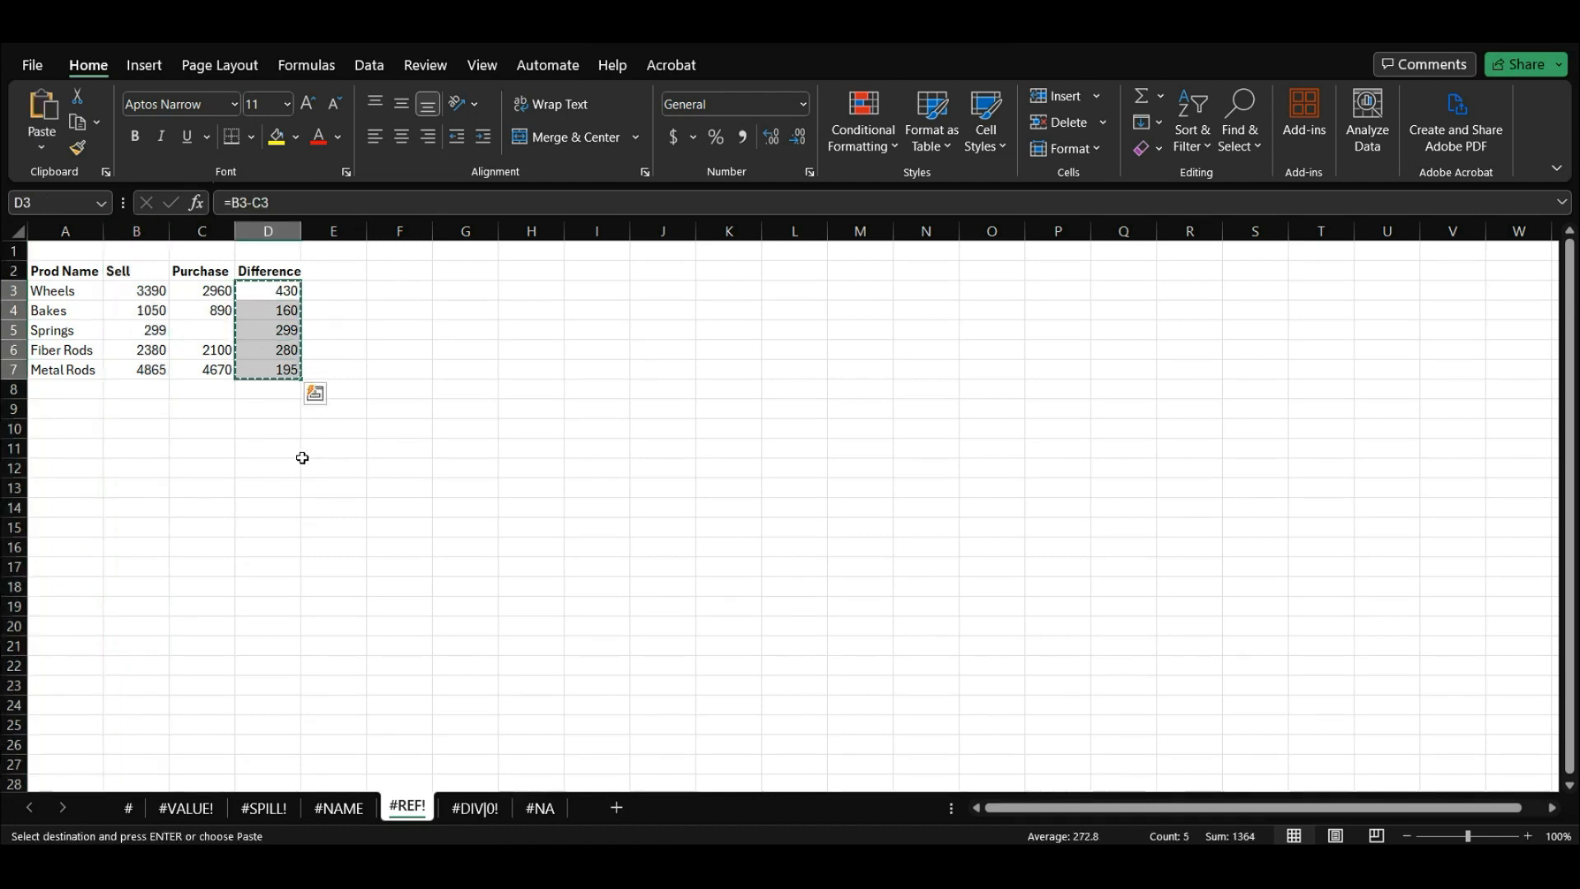
left_click(133, 436)
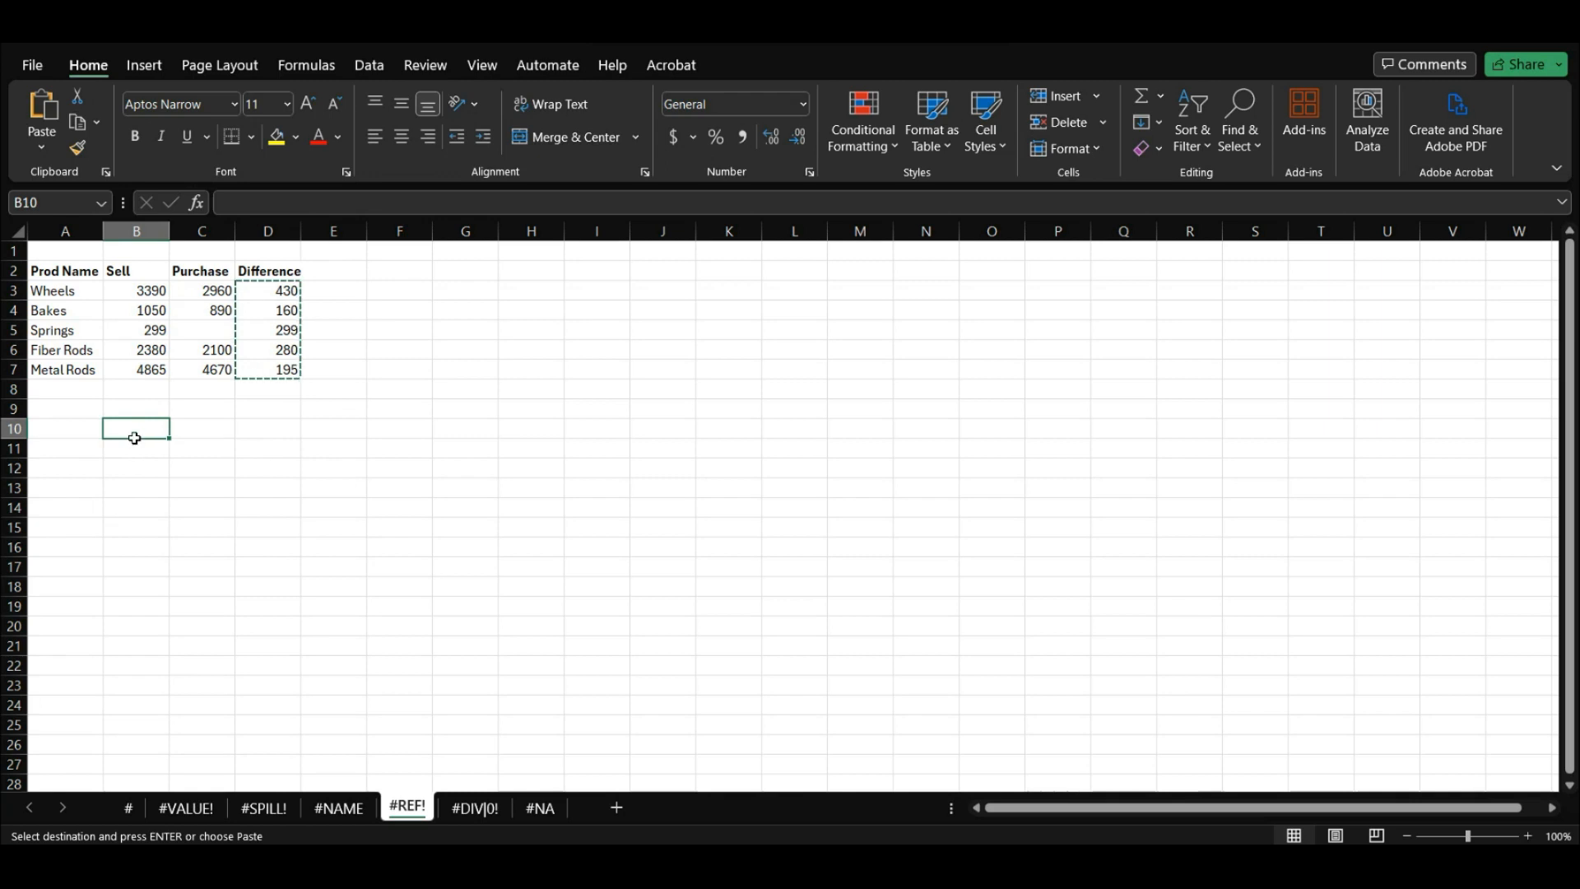
key("ctrl+v")
left_click(143, 431)
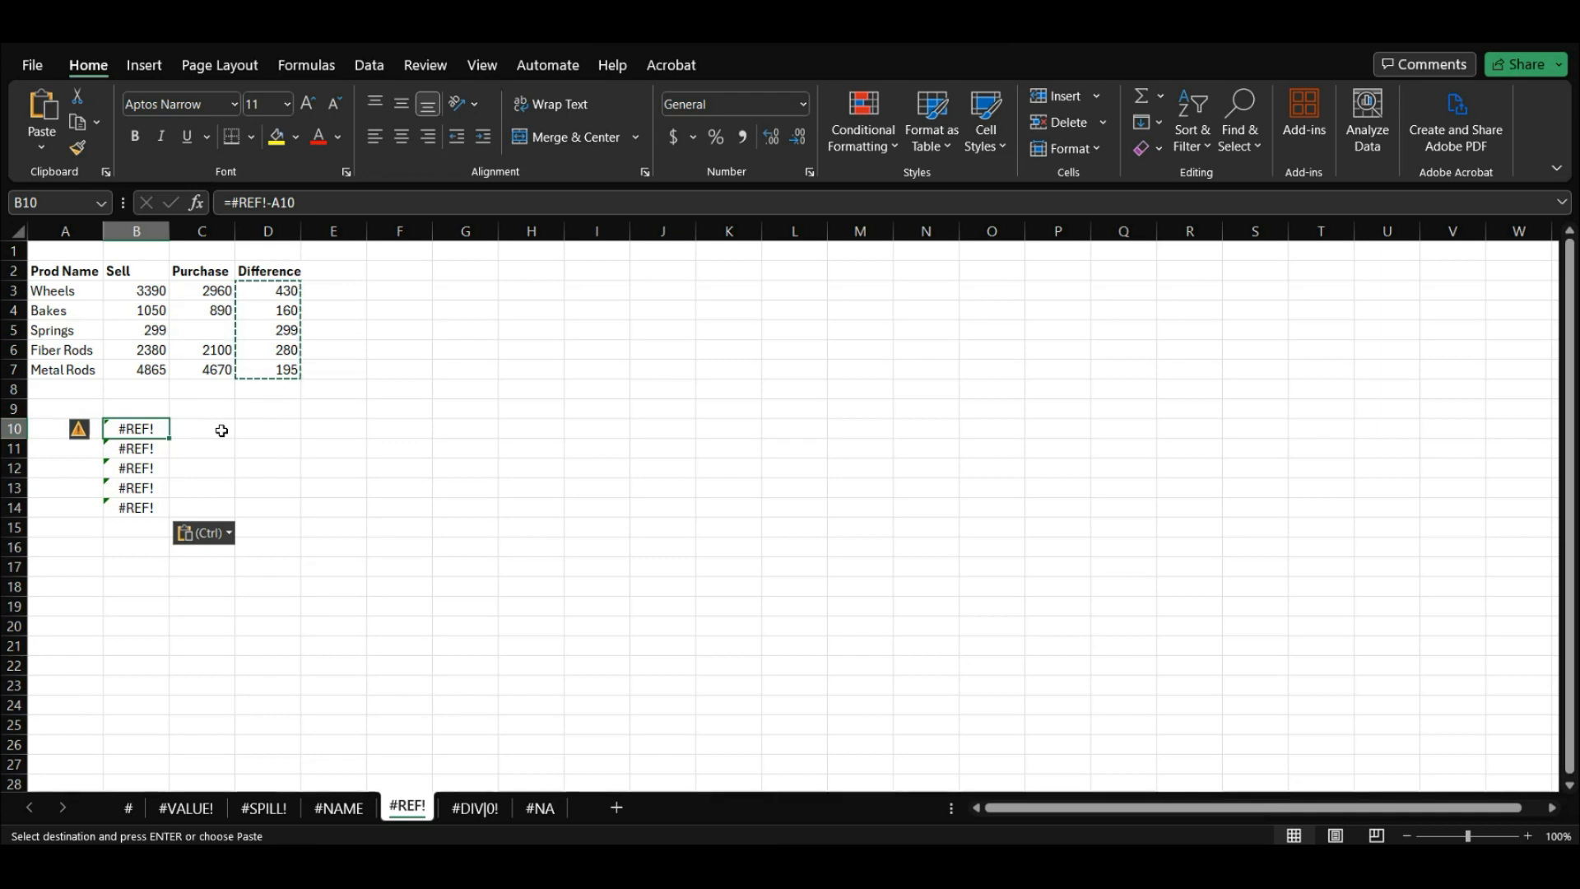
Clear the pasted formulas from B10:B14 and paste the Difference cells D3:D7 at C10 instead.
left_click_drag(148, 428, 144, 508)
key("Delete")
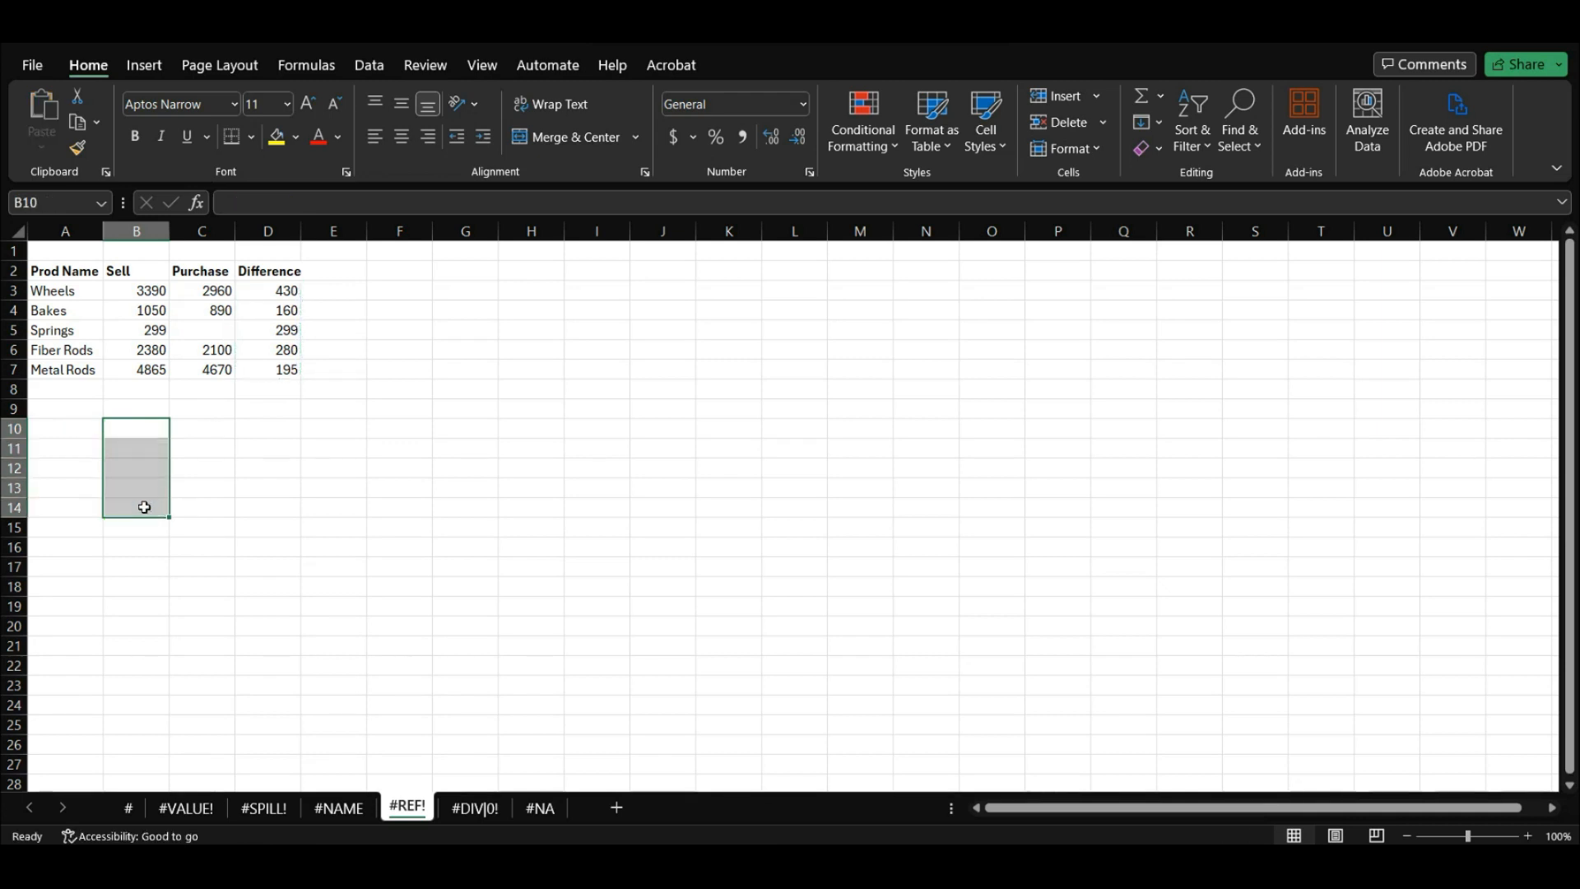
left_click_drag(271, 291, 282, 366)
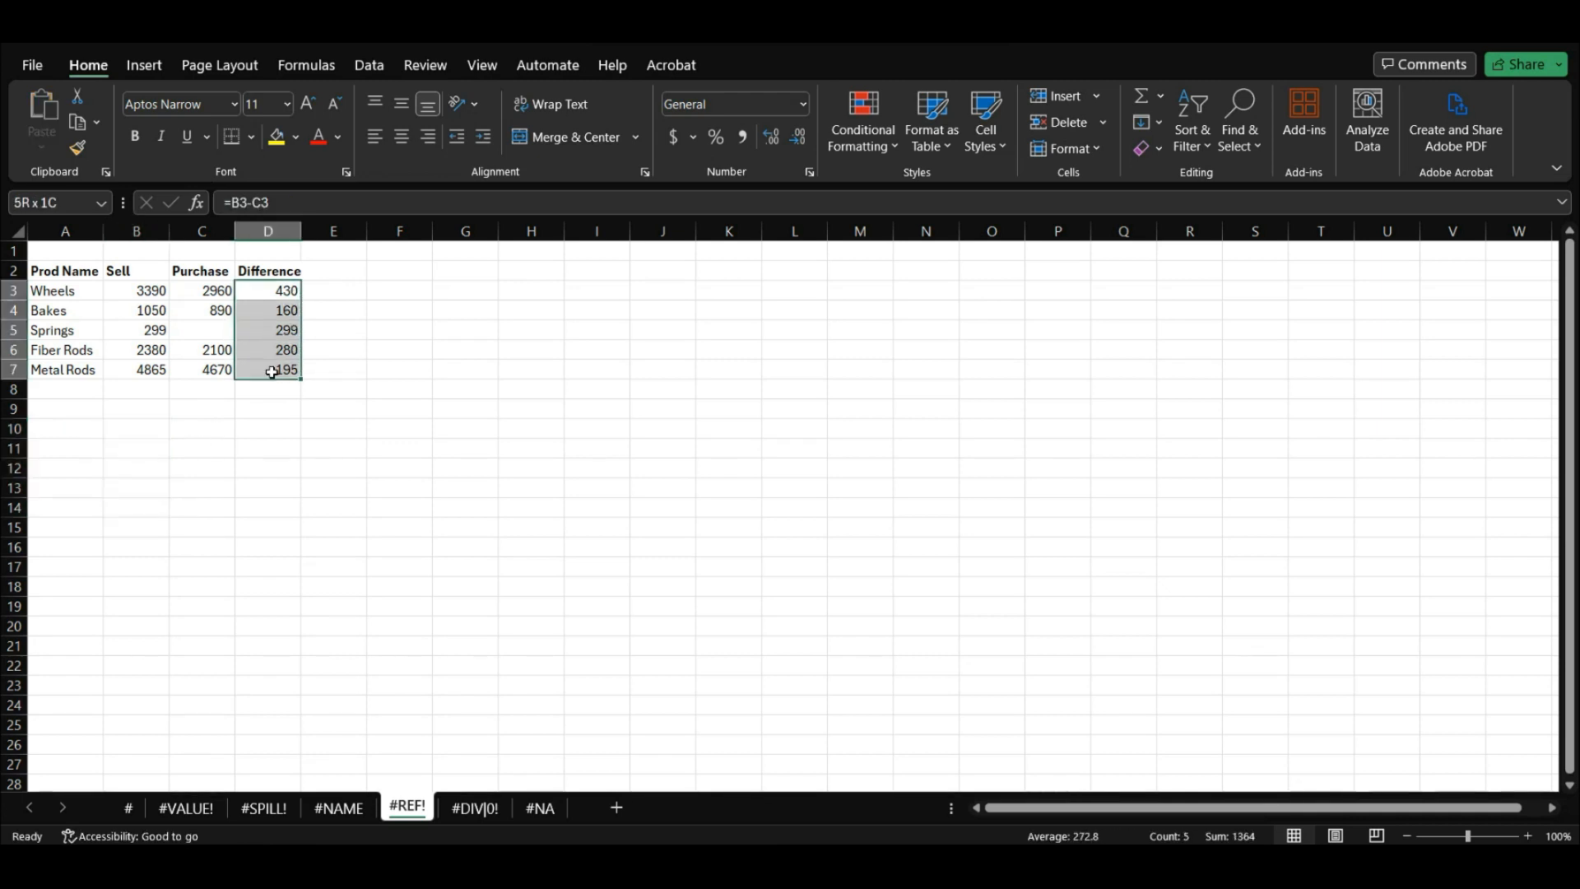
left_click(213, 433)
key("ctrl+v")
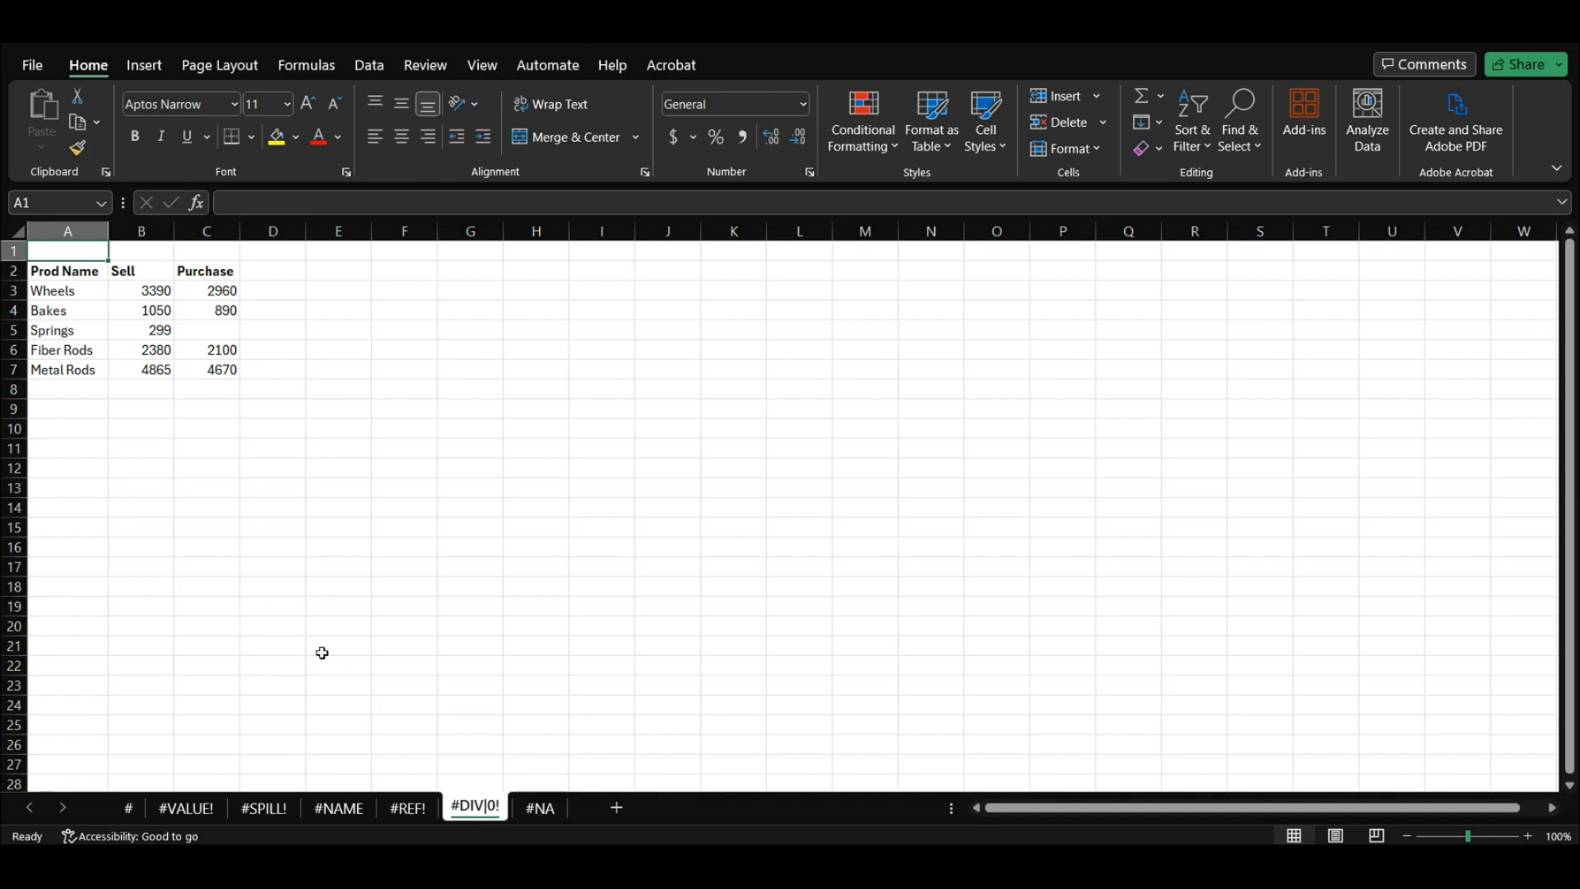
Enter =B3/C3-1 in D3 of the #DIV|0! sheet and fill the formula down to D7.
left_click(270, 288)
type("=")
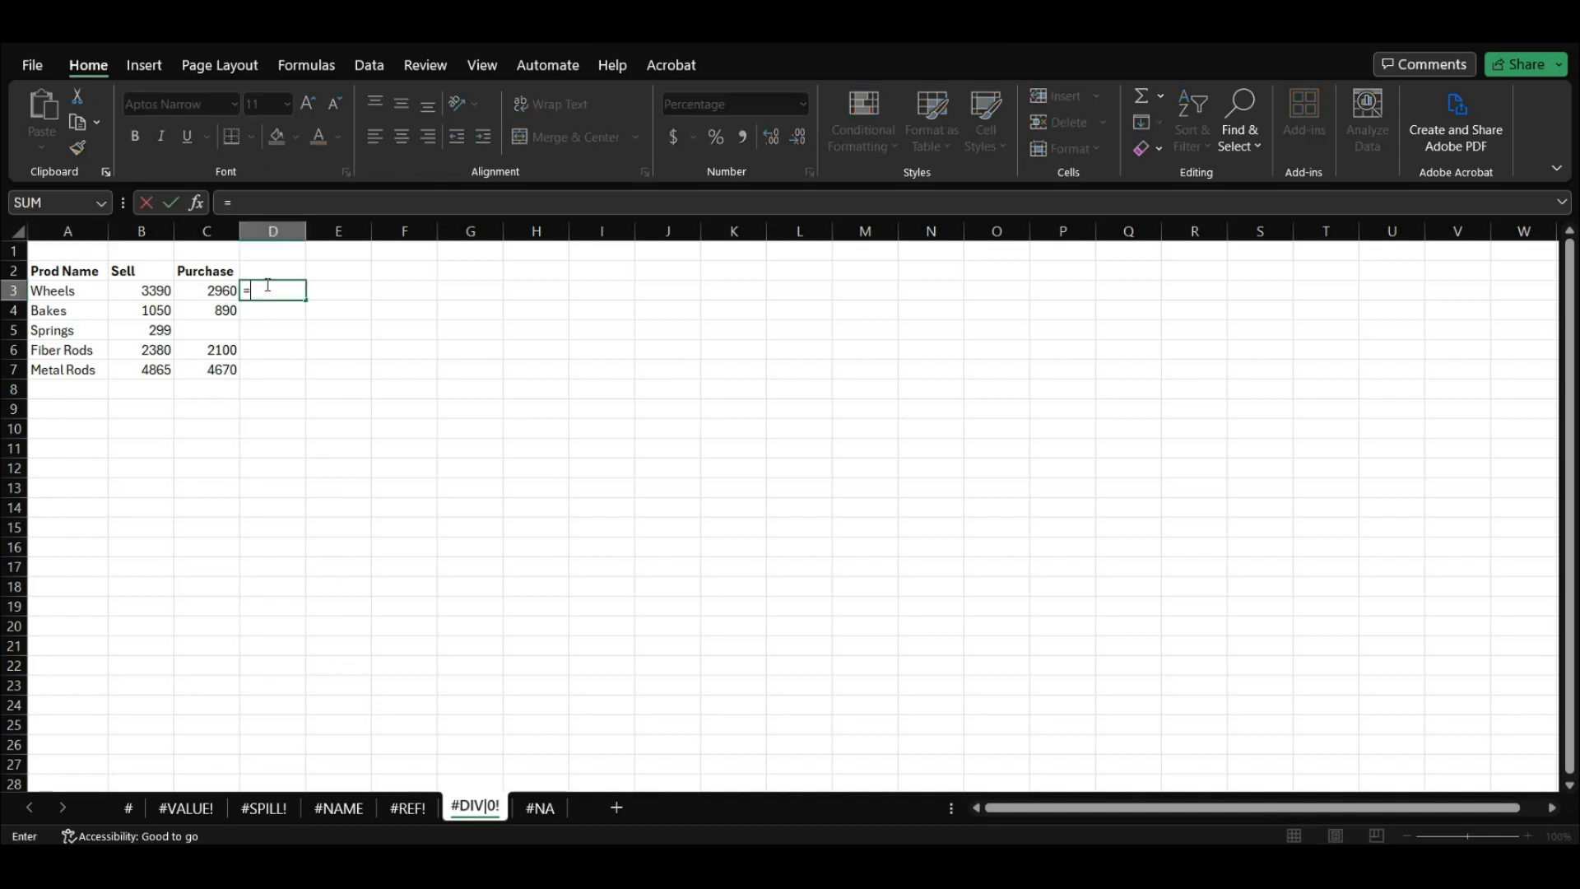
left_click(145, 289)
type("/")
left_click(210, 290)
type("-1")
key("Return")
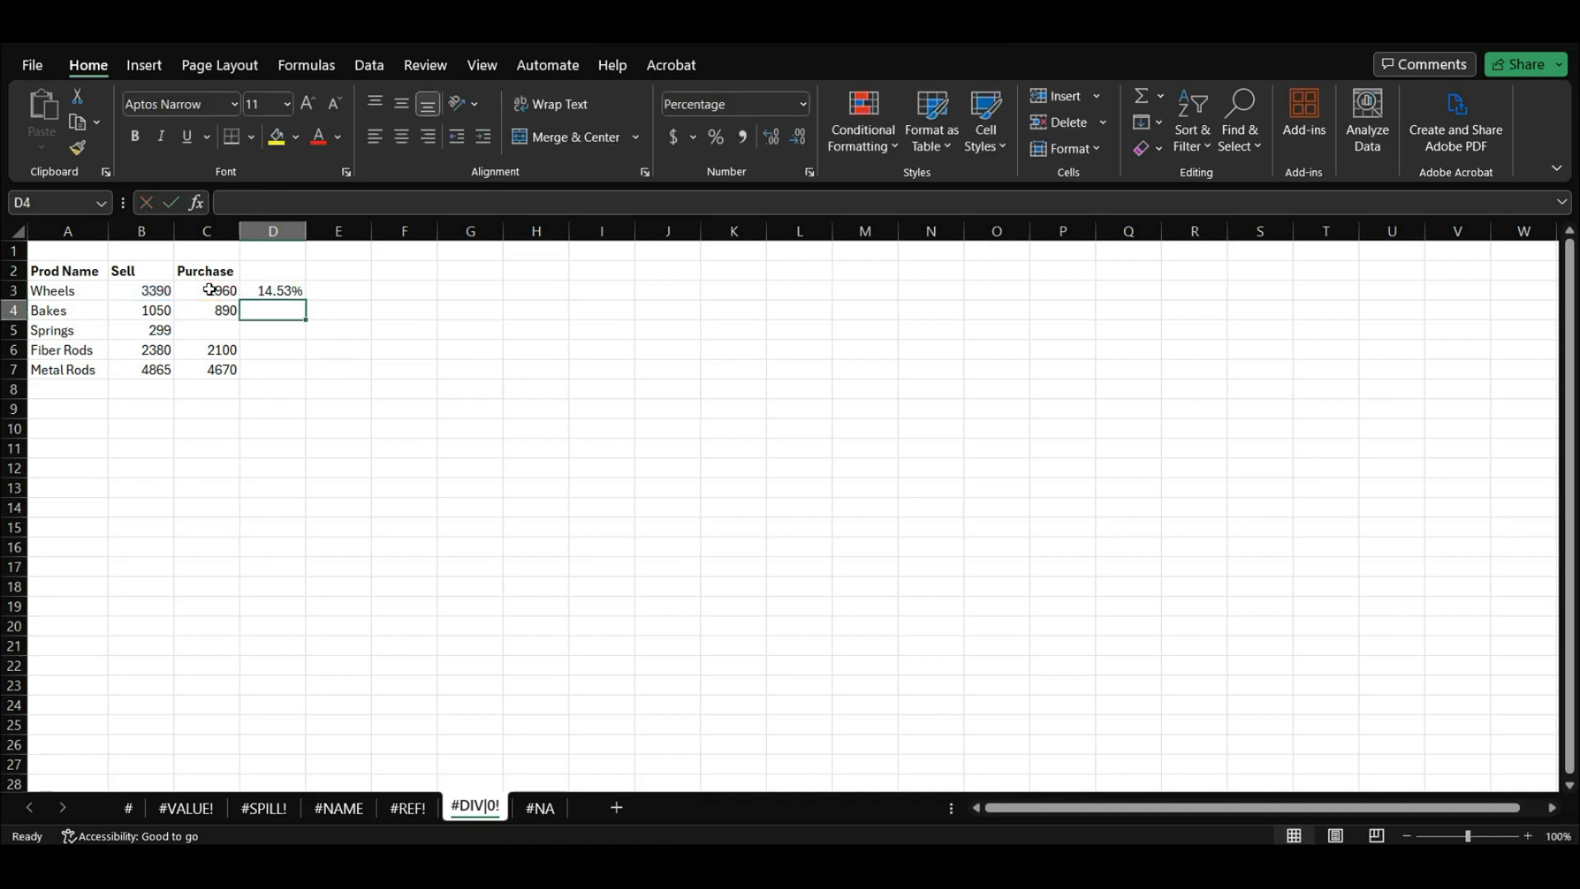
left_click(289, 291)
left_click_drag(305, 300, 301, 380)
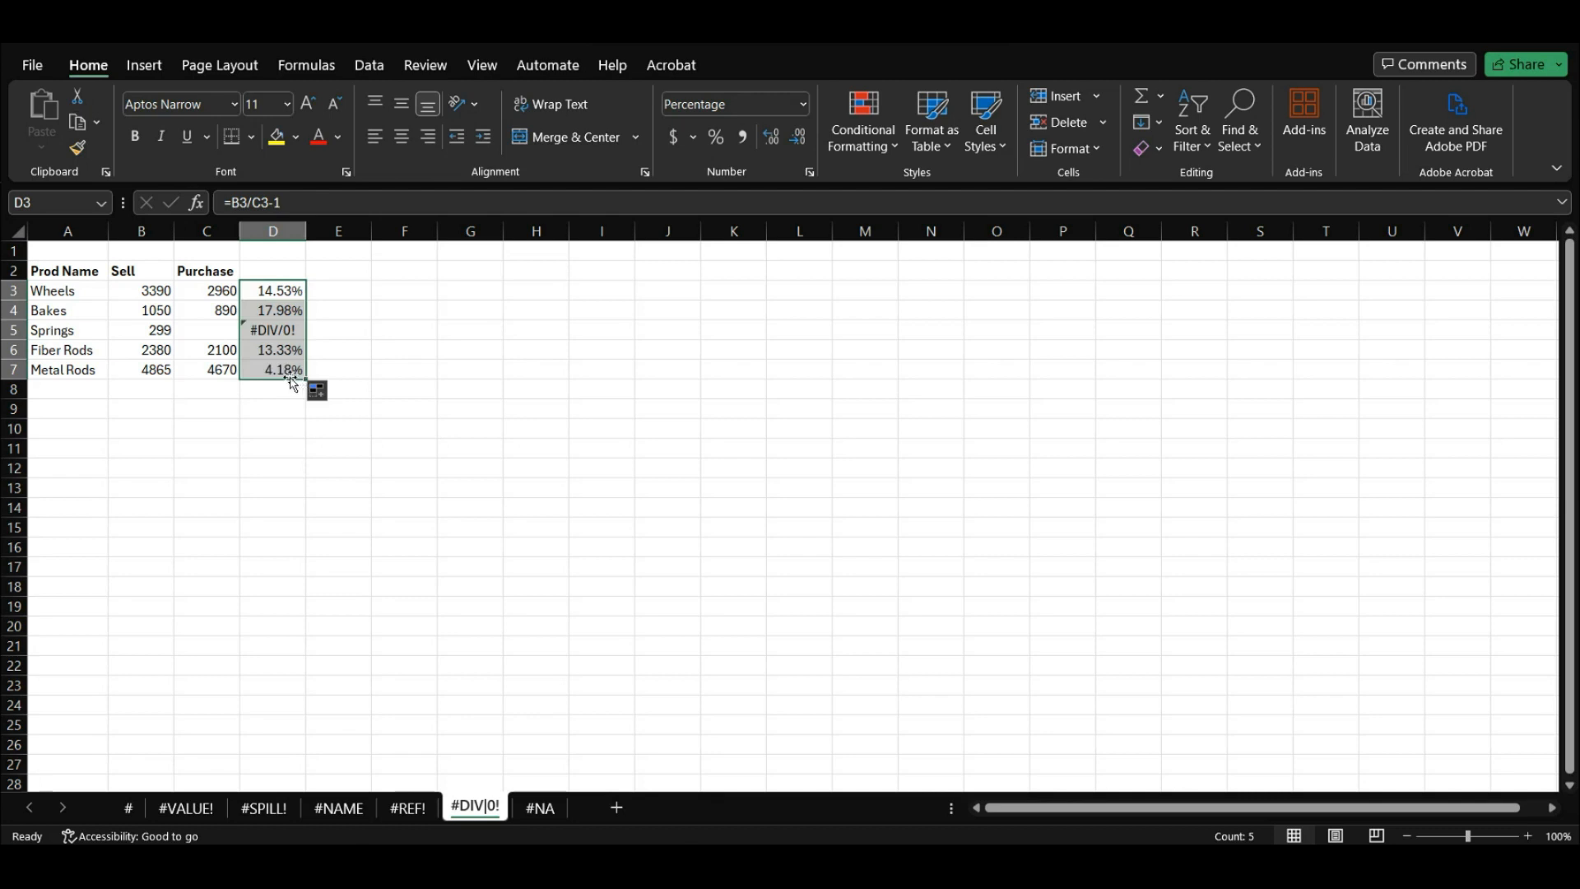
Inspect the Springs row's #DIV/0! formula and its inputs, enter 0 in C5, and recheck the formula in D5.
left_click(285, 332)
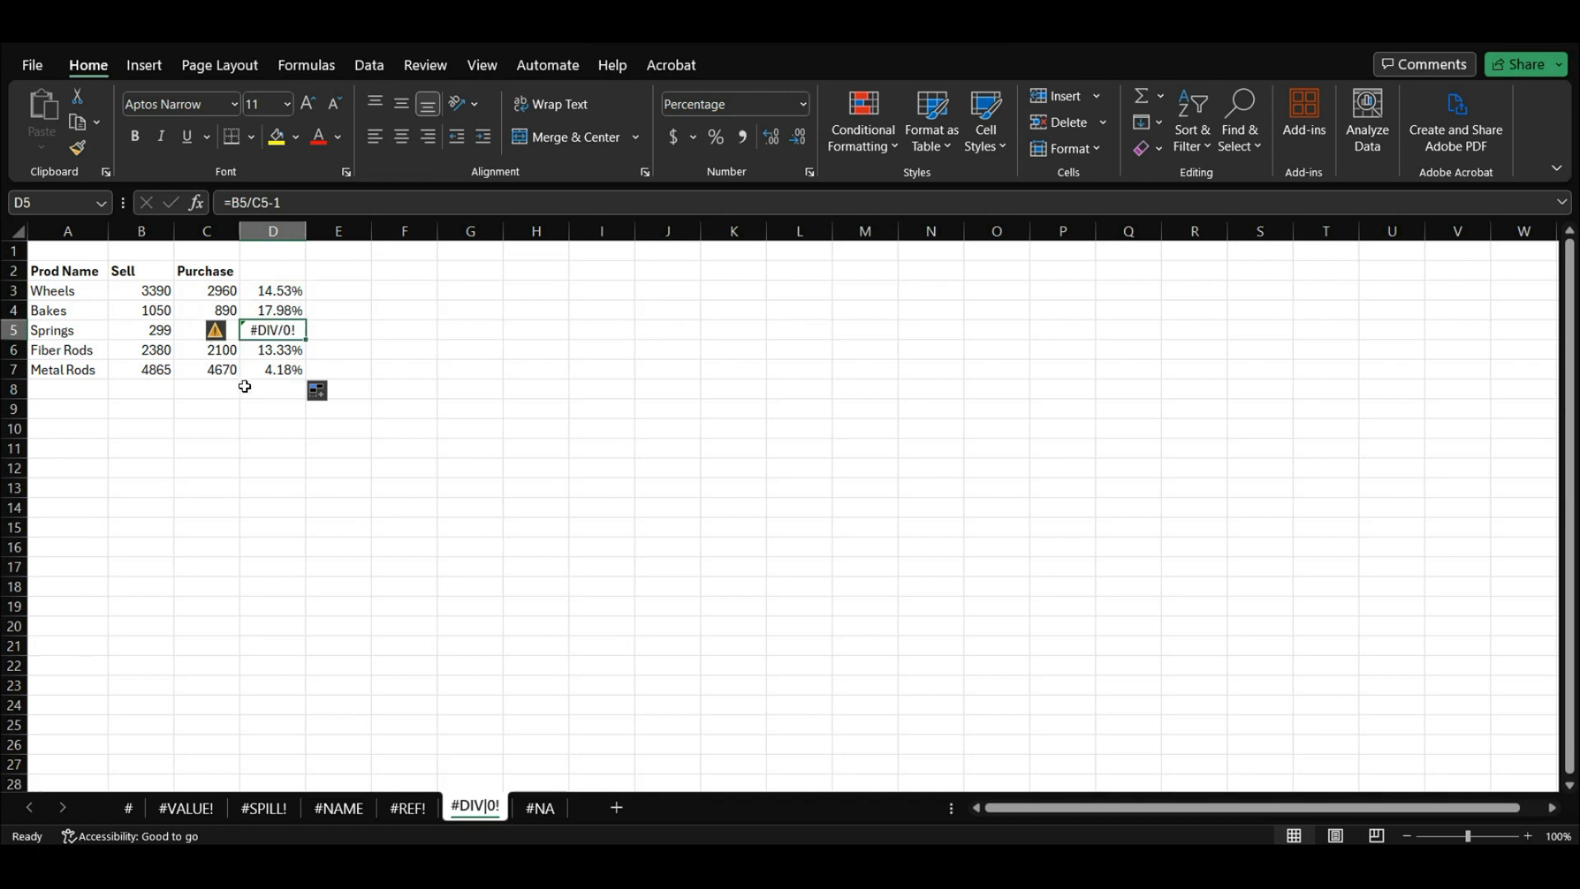
left_click(162, 333)
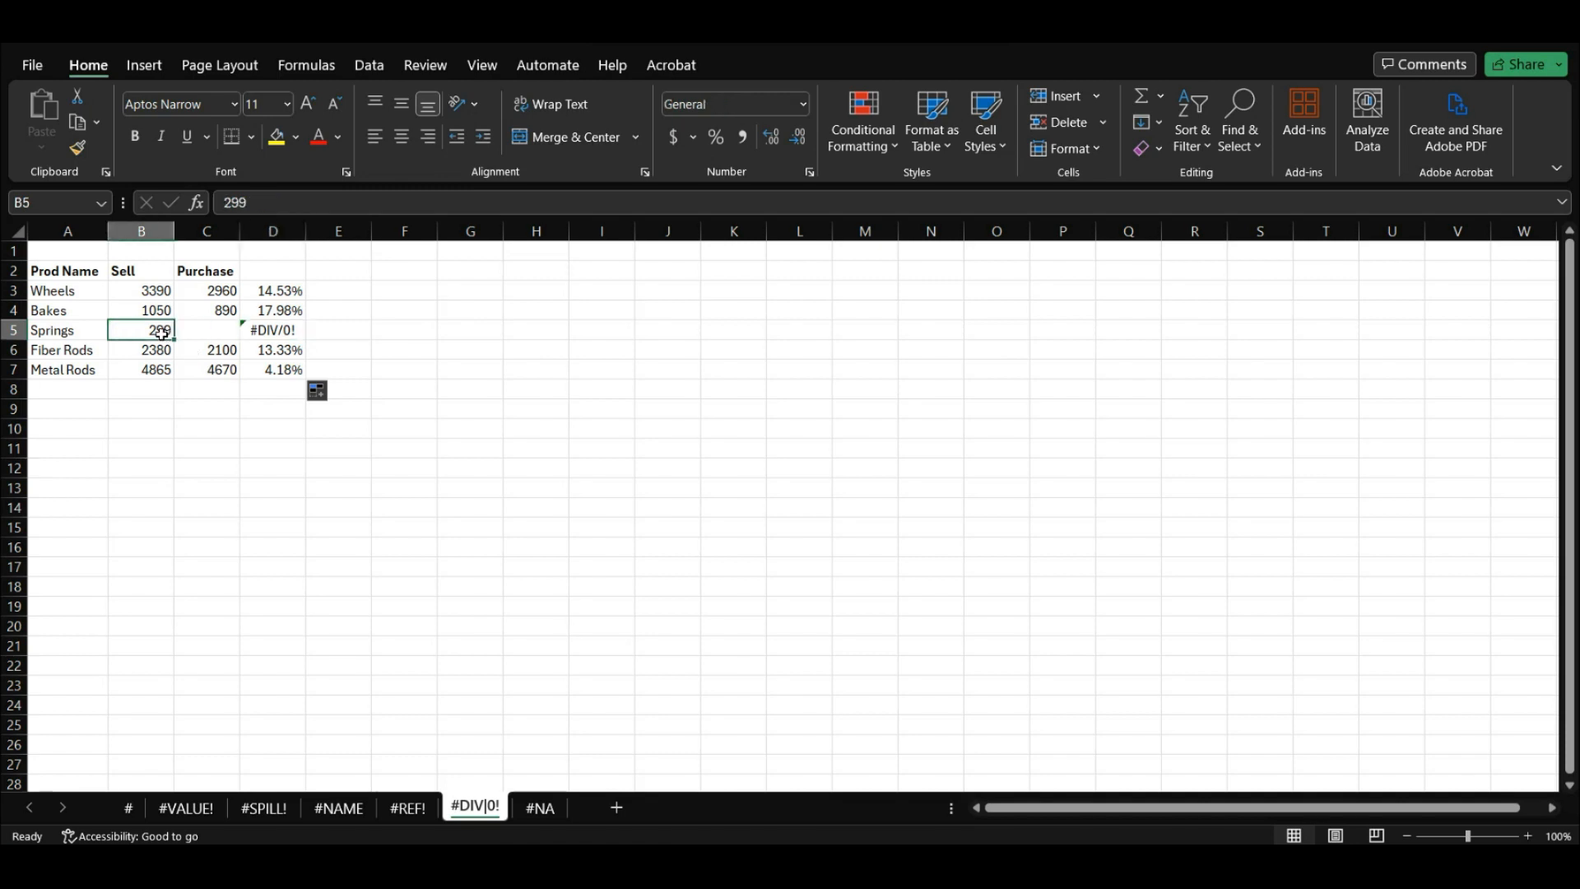
left_click(205, 336)
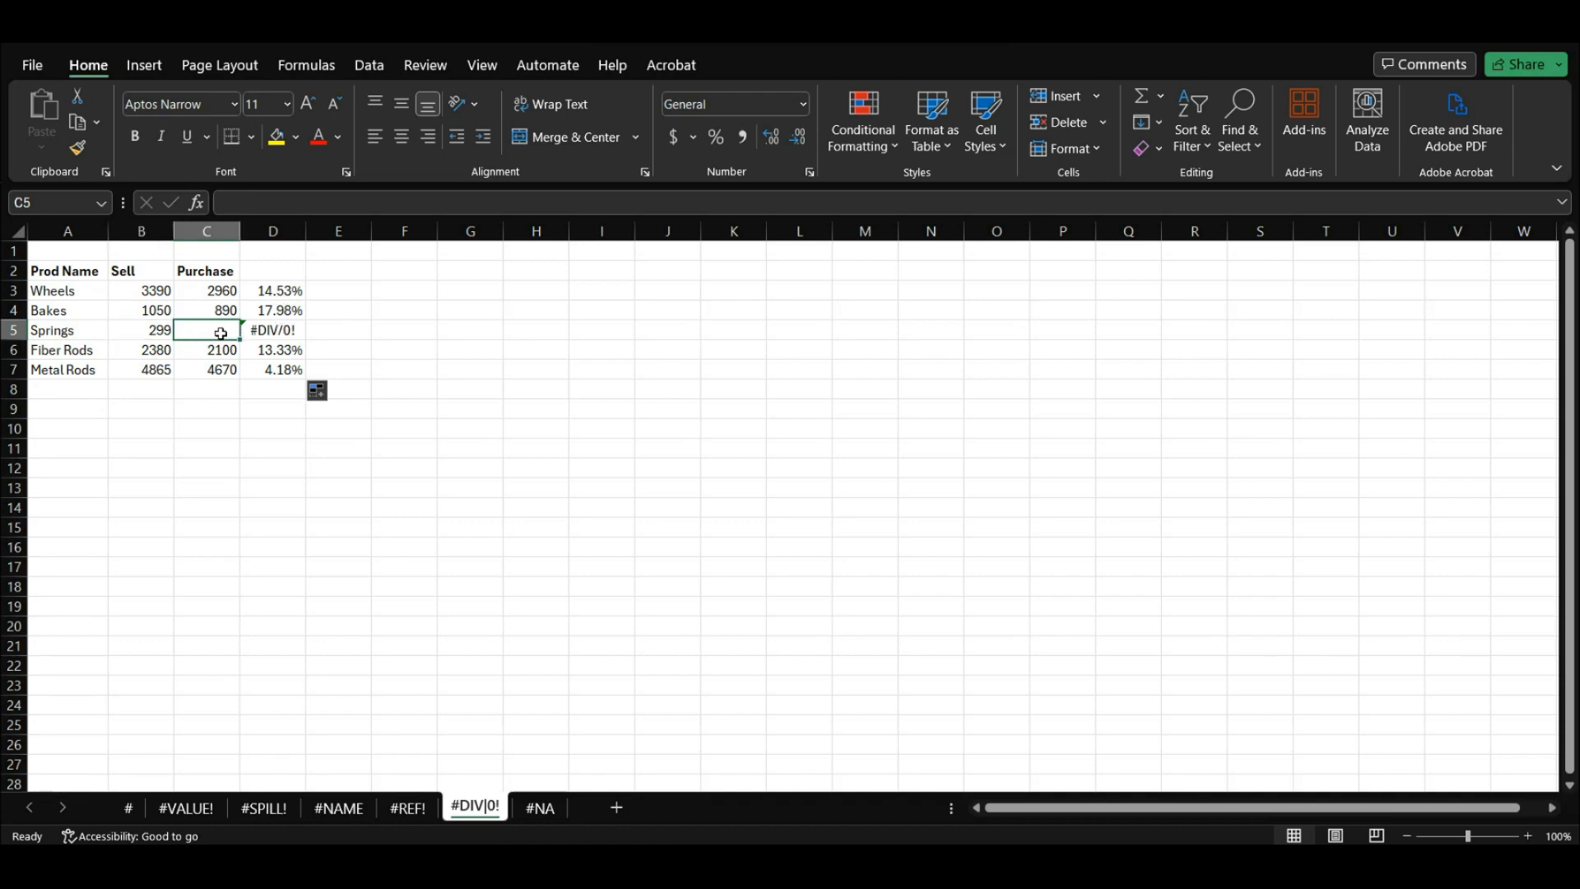
type("0")
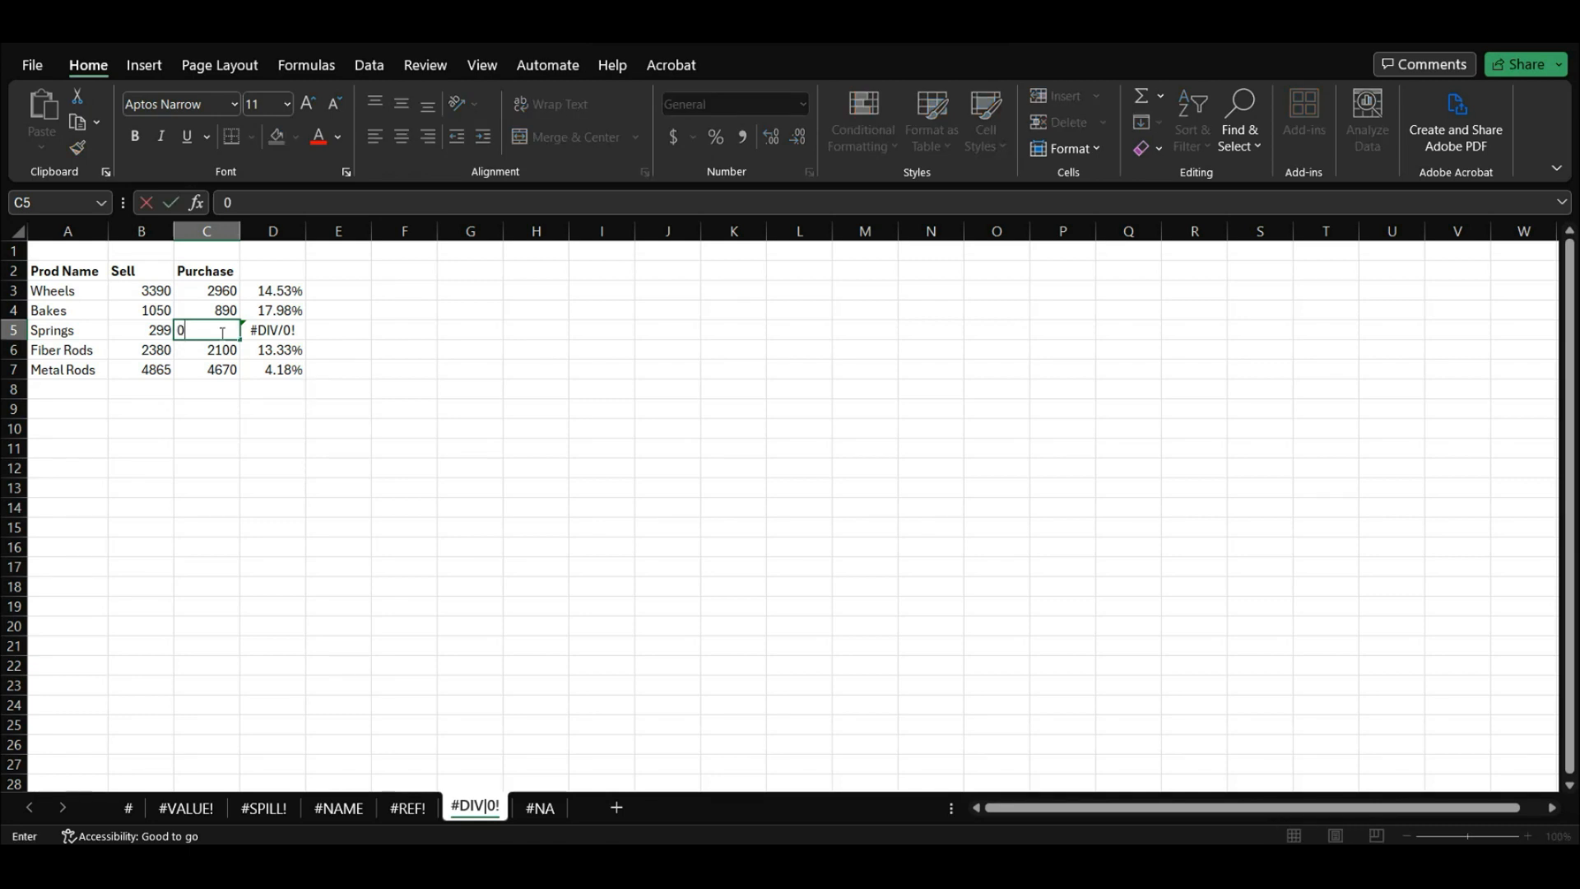
key("Return")
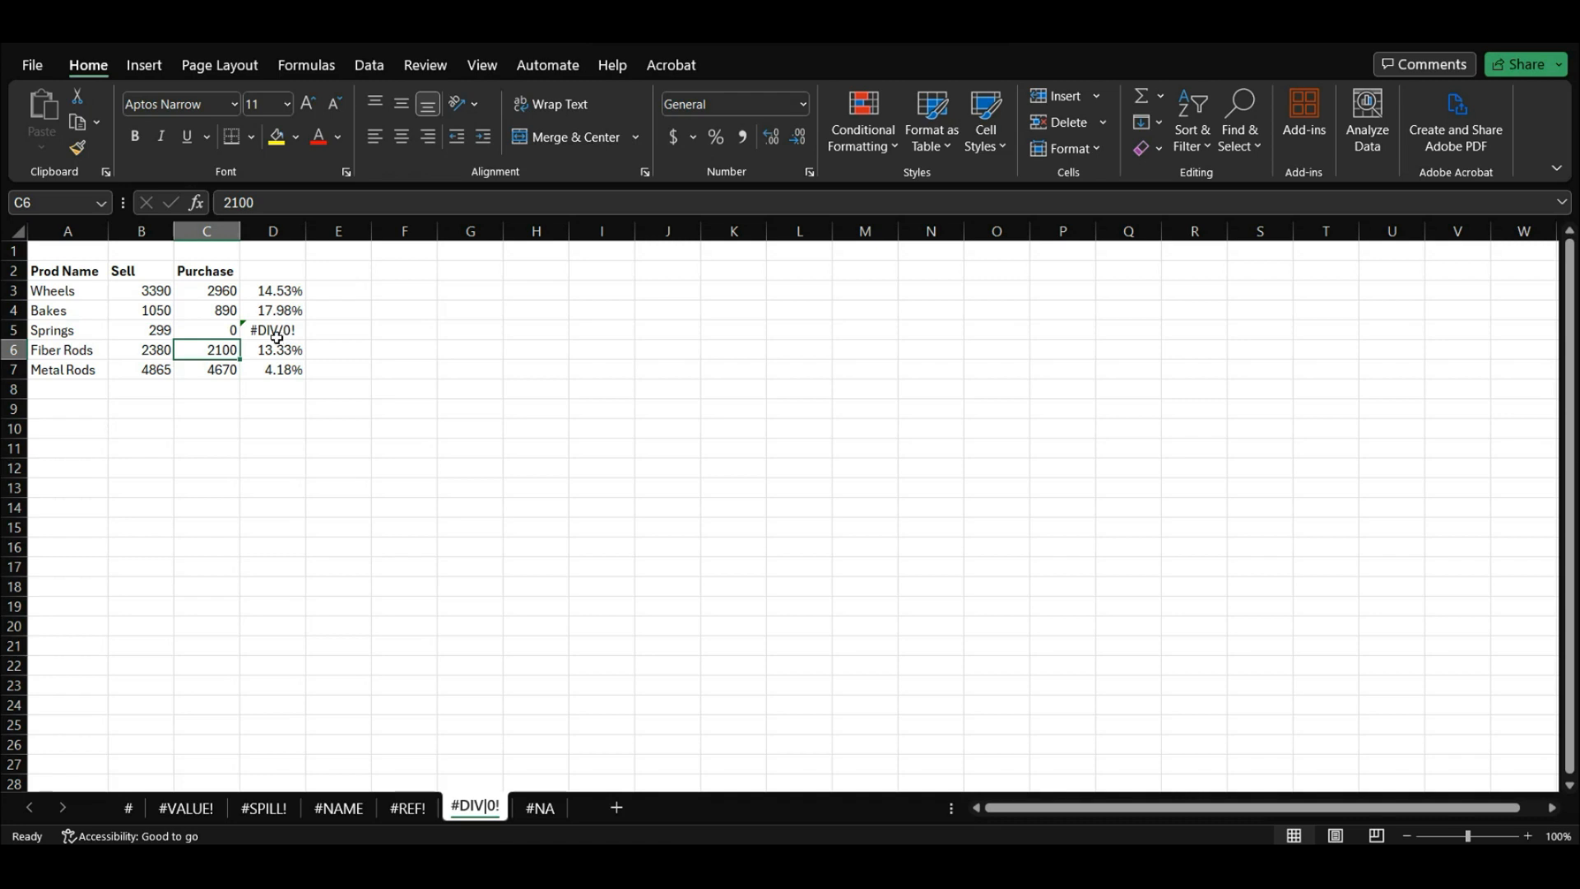
left_click_drag(281, 291, 277, 362)
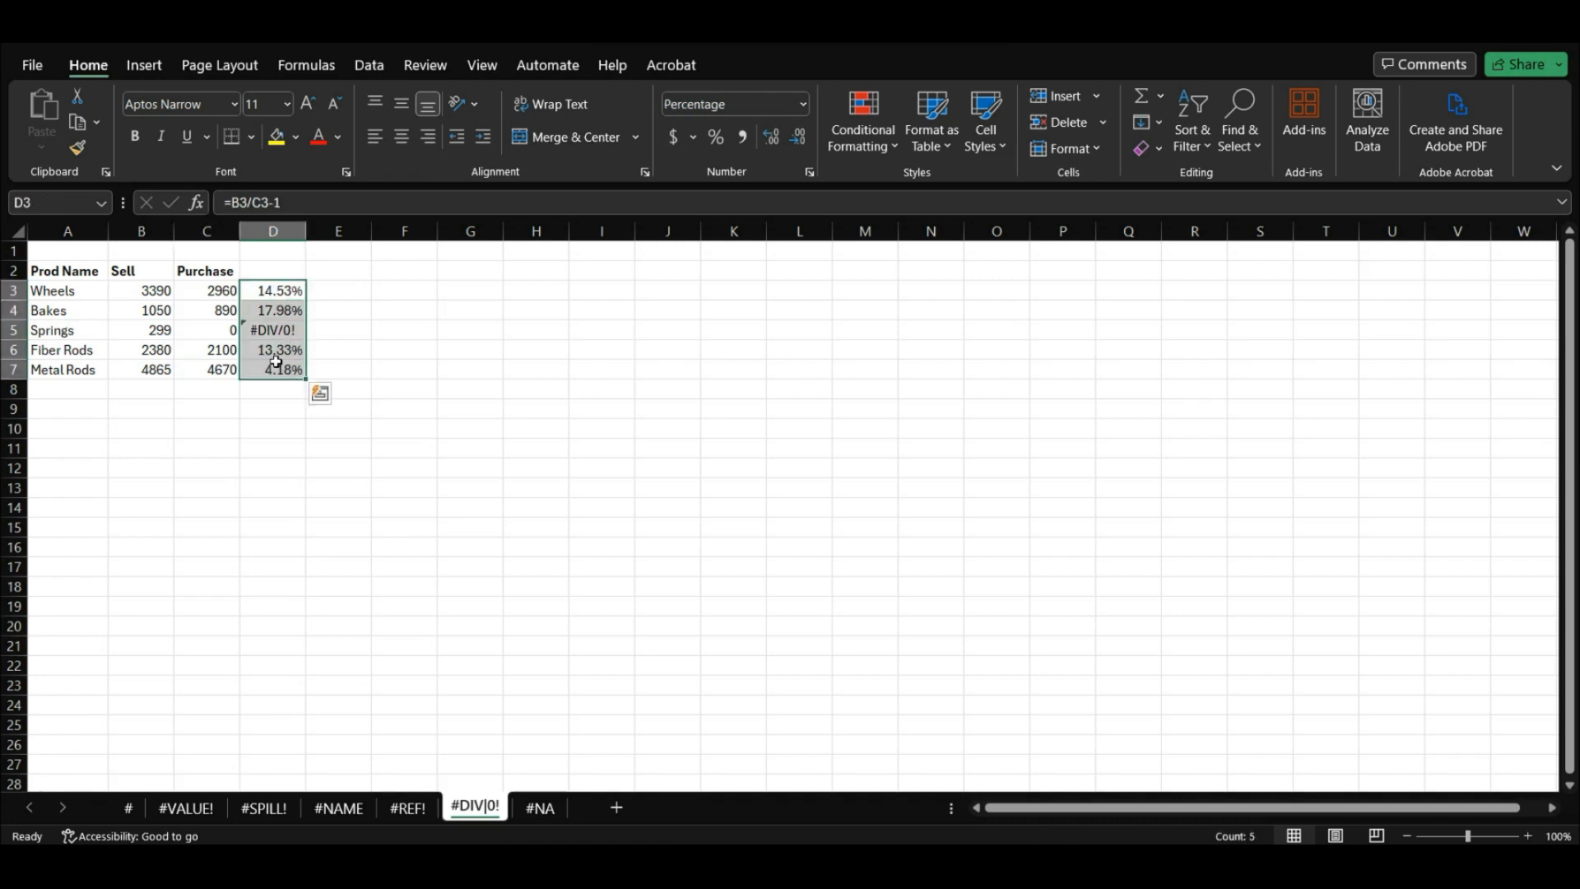
left_click(285, 333)
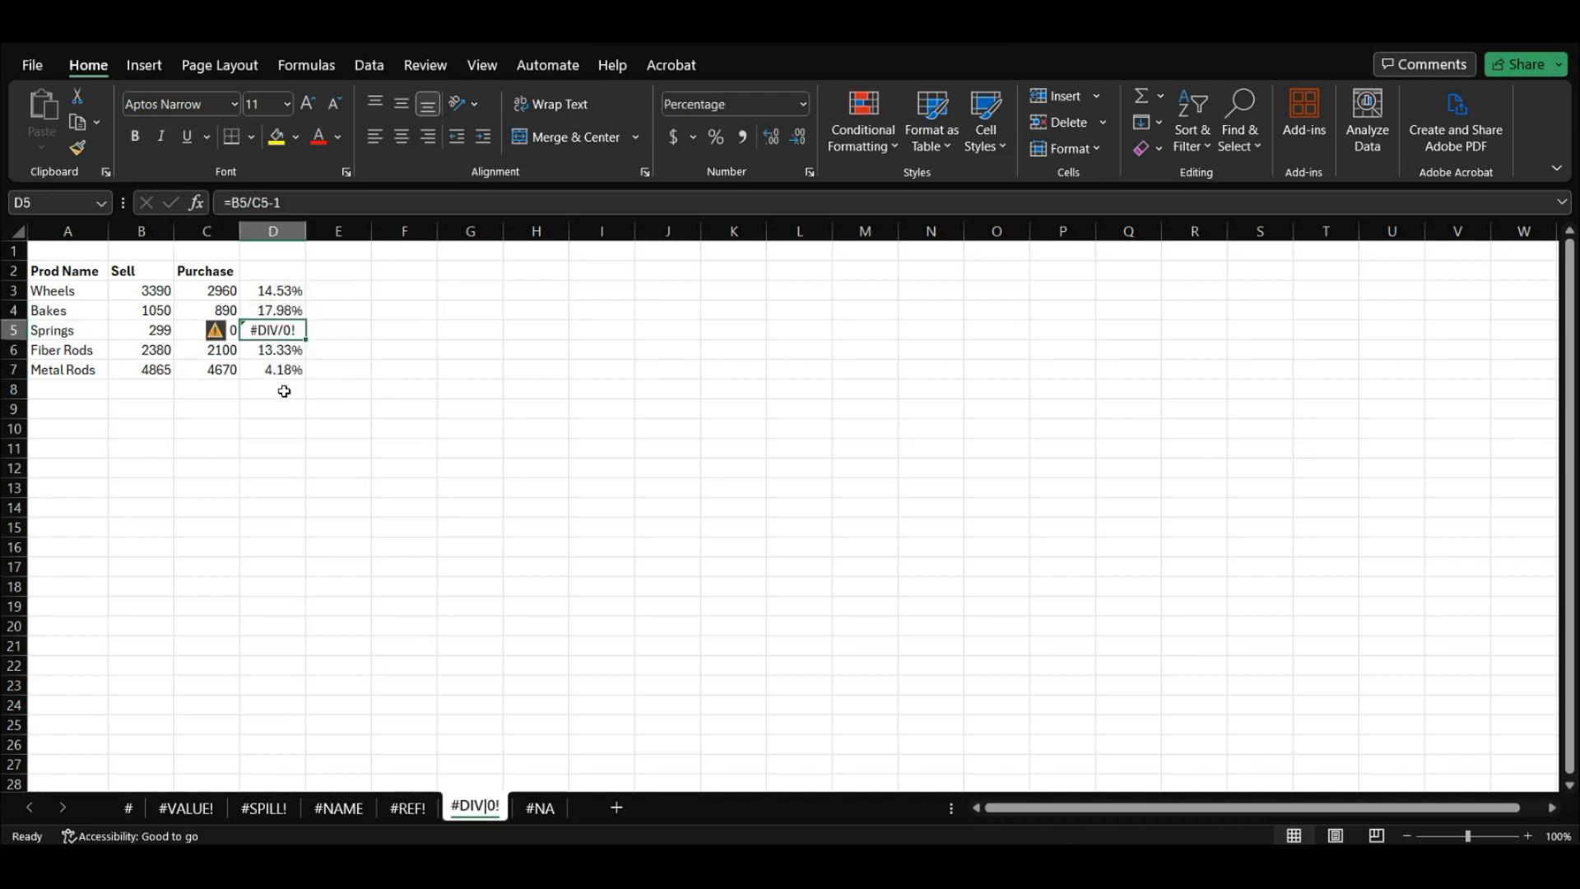
Clear the formula from D5 and enter 245 as the Springs purchase value in C5.
key("Delete")
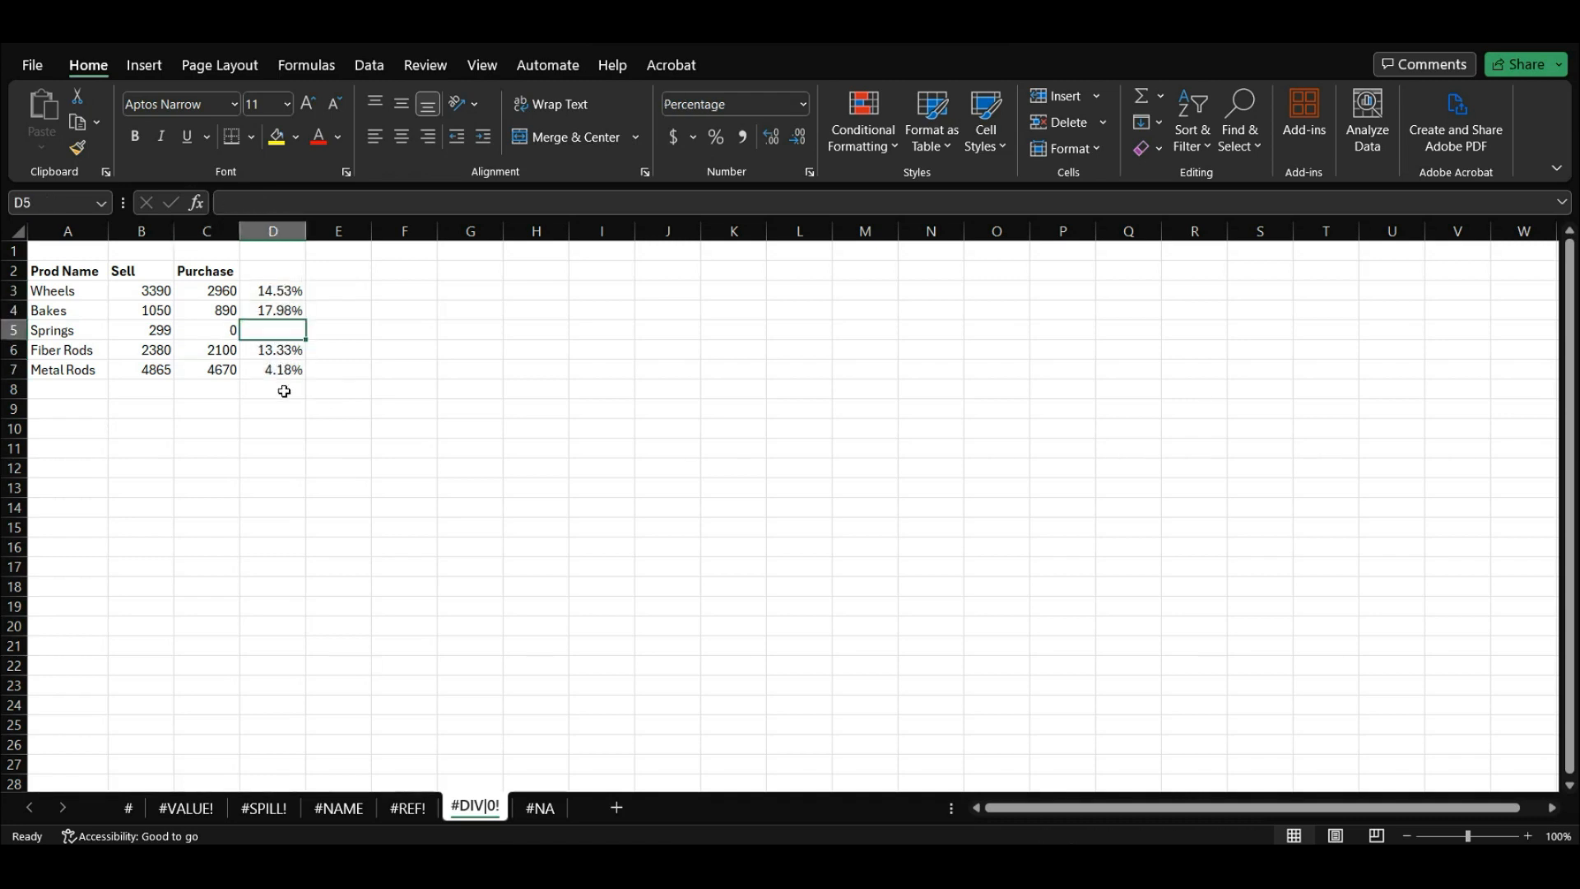
left_click(225, 334)
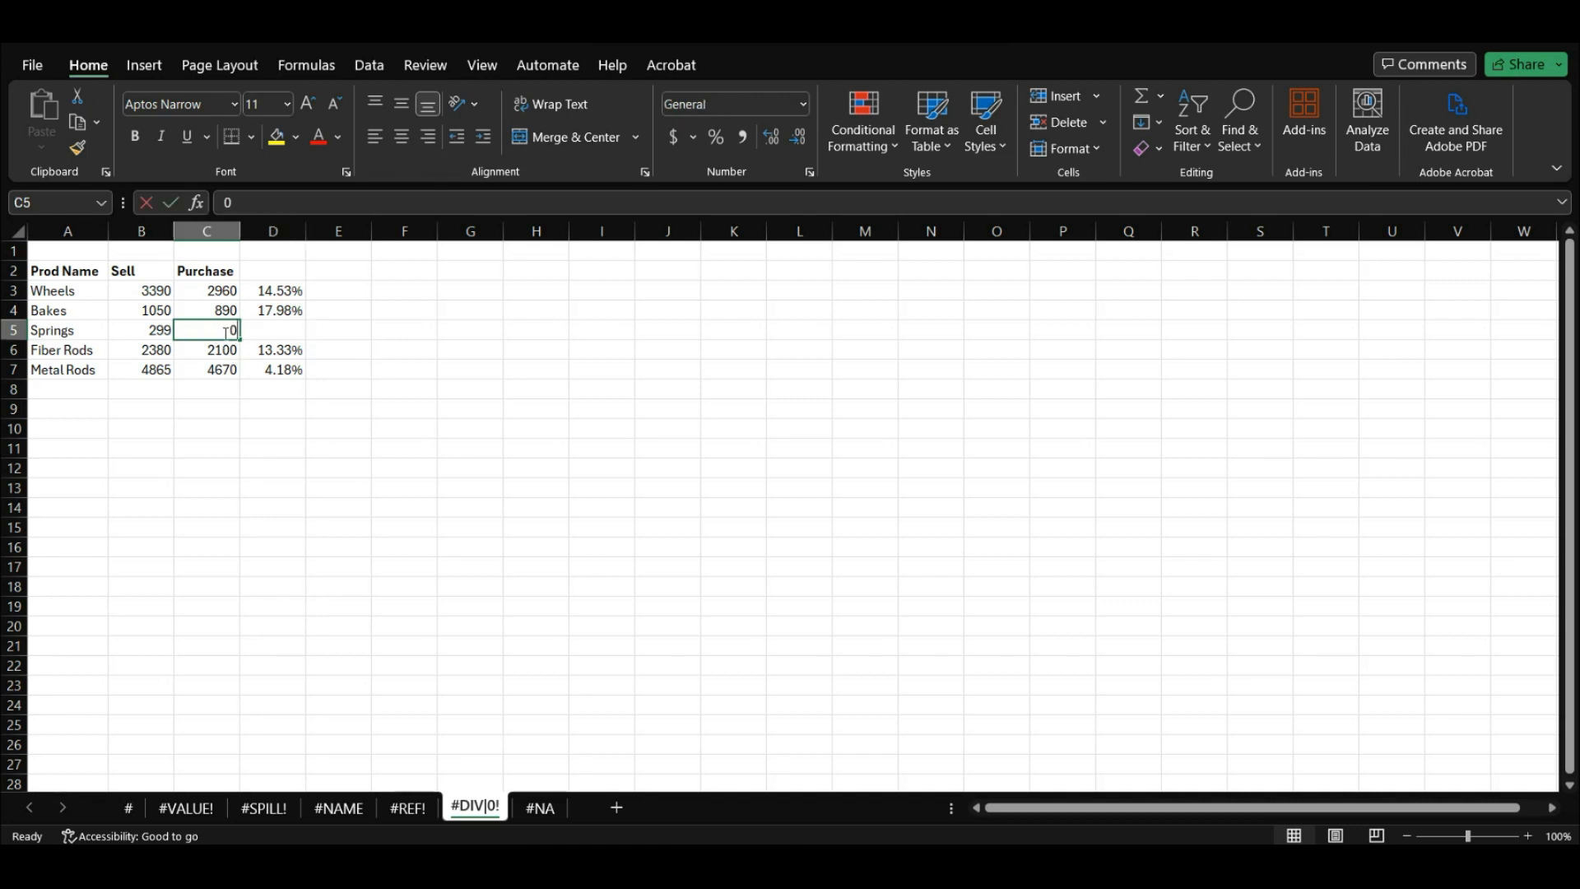
type("245")
key("Return")
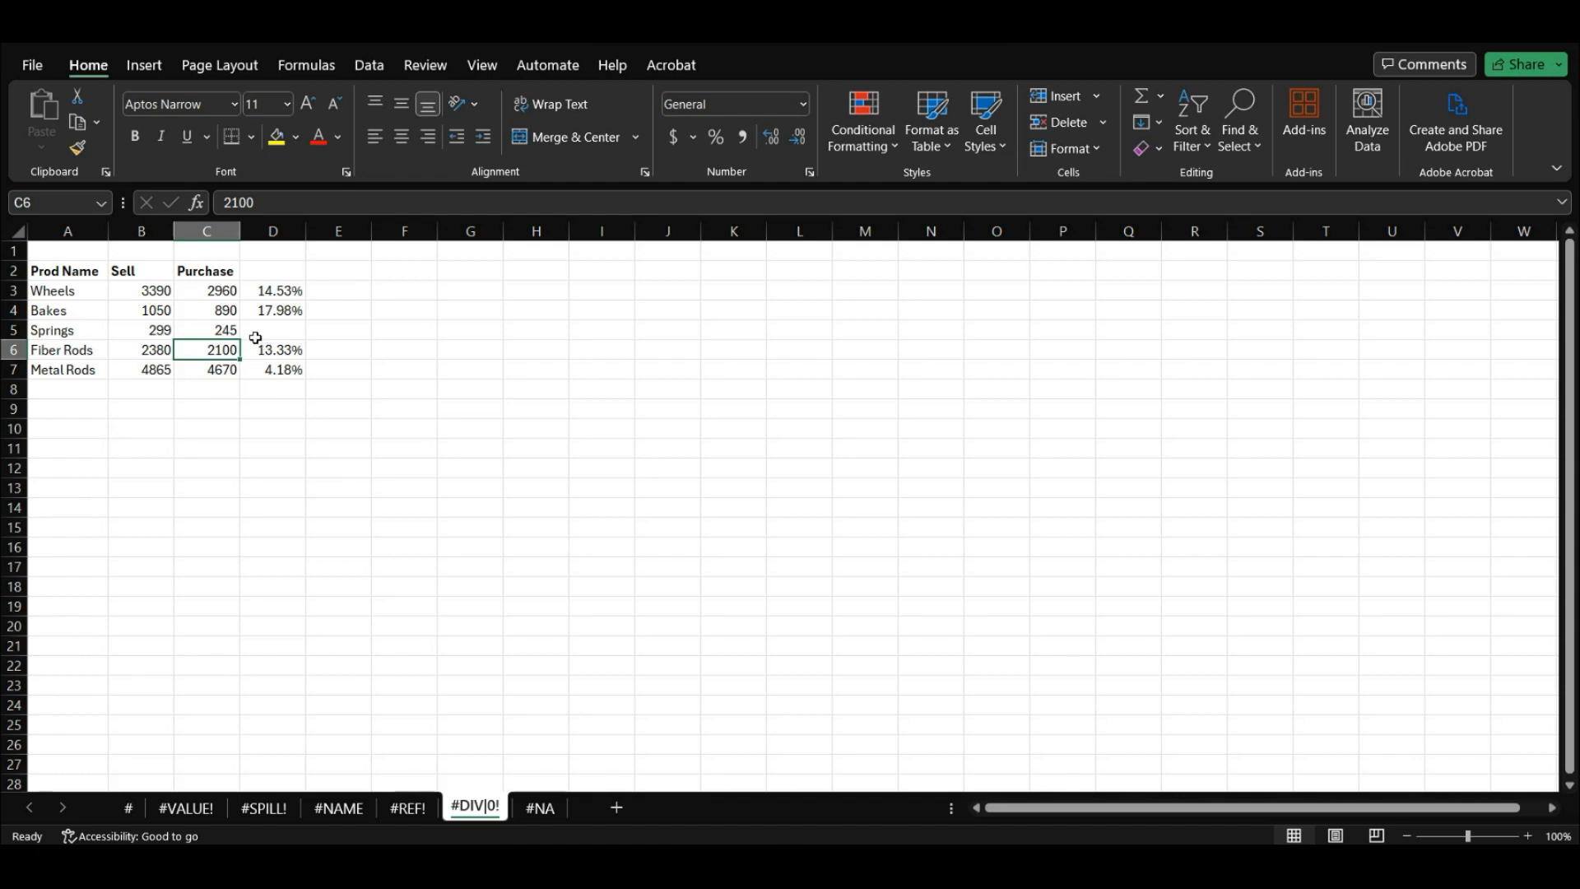
Clear the Springs purchase value in C5 and refill the D3 formula down to D7.
left_click(229, 332)
key("Delete")
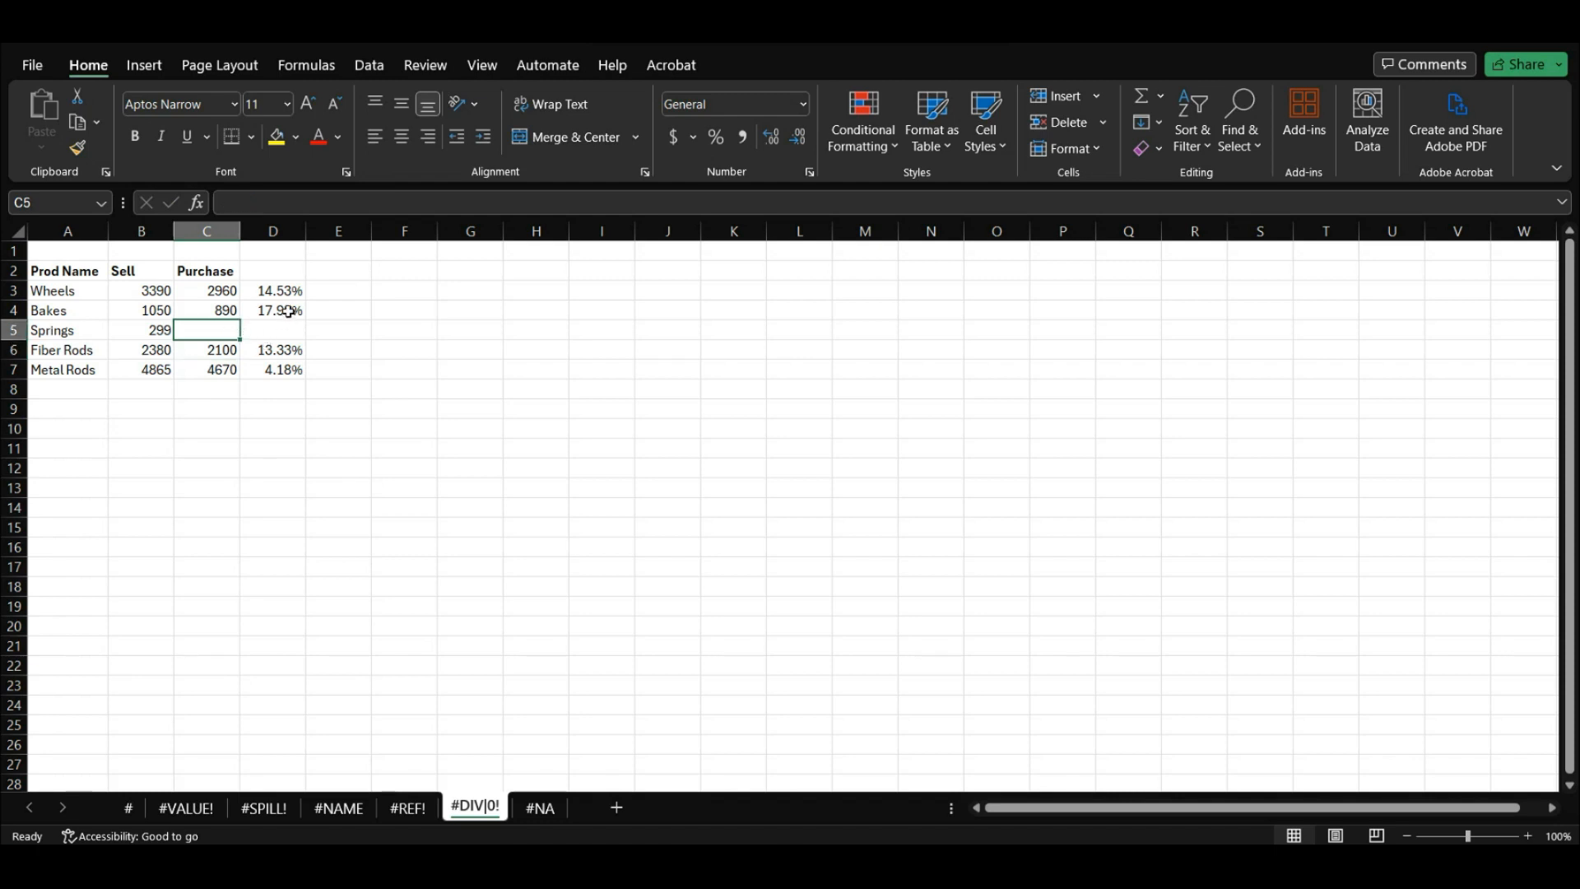
left_click_drag(287, 292, 286, 371)
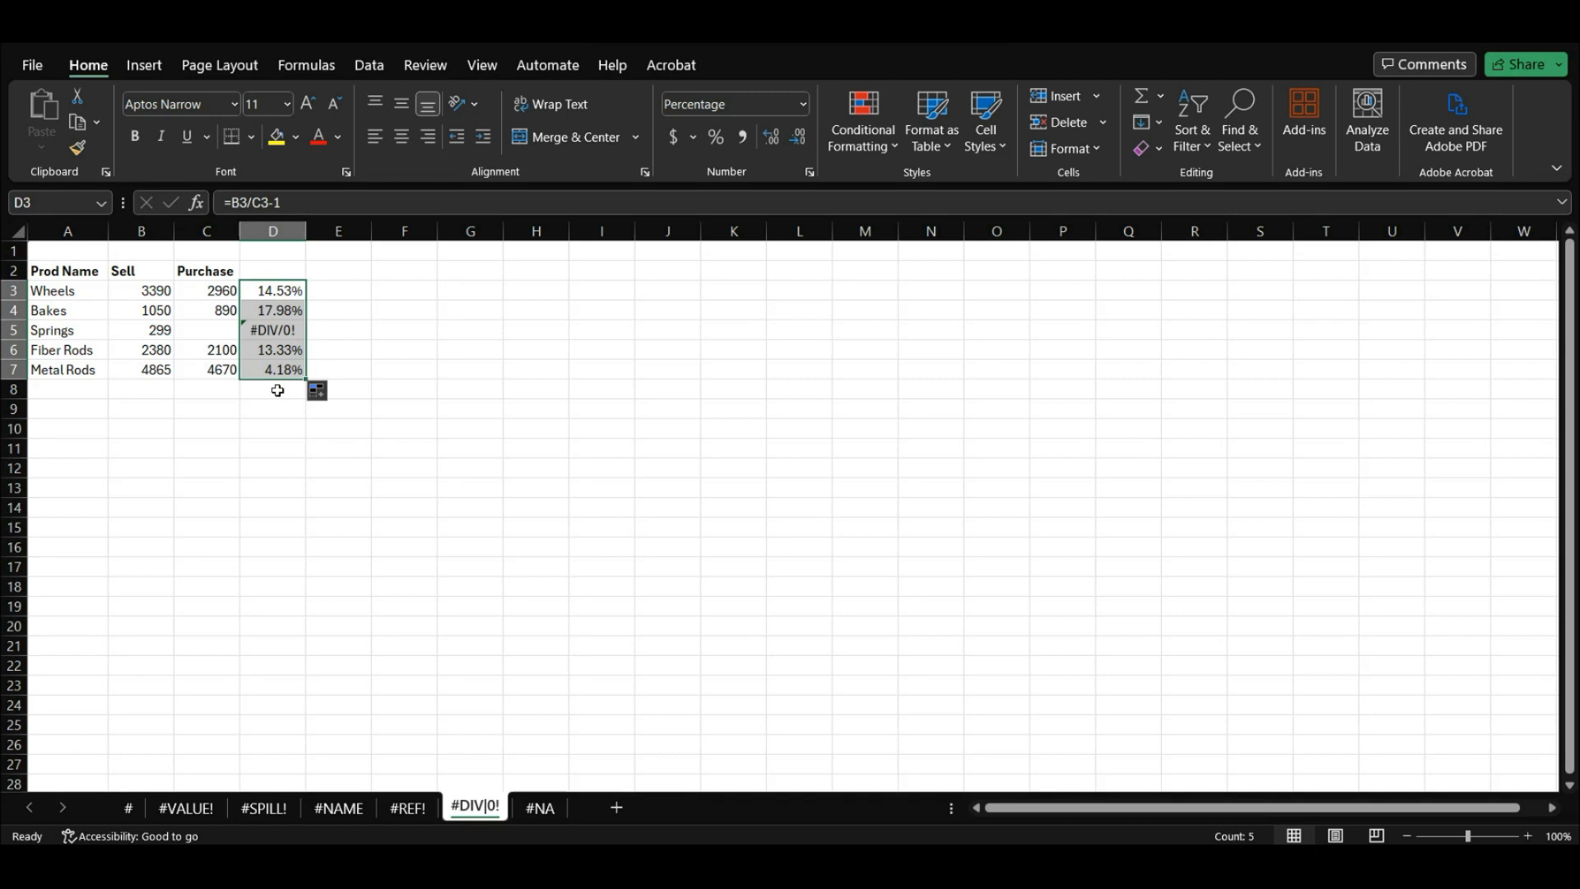
Wrap the D3 formula in IFERROR as =IFERROR(B3/C3-1,"") and fill it down to D7.
left_click(266, 287)
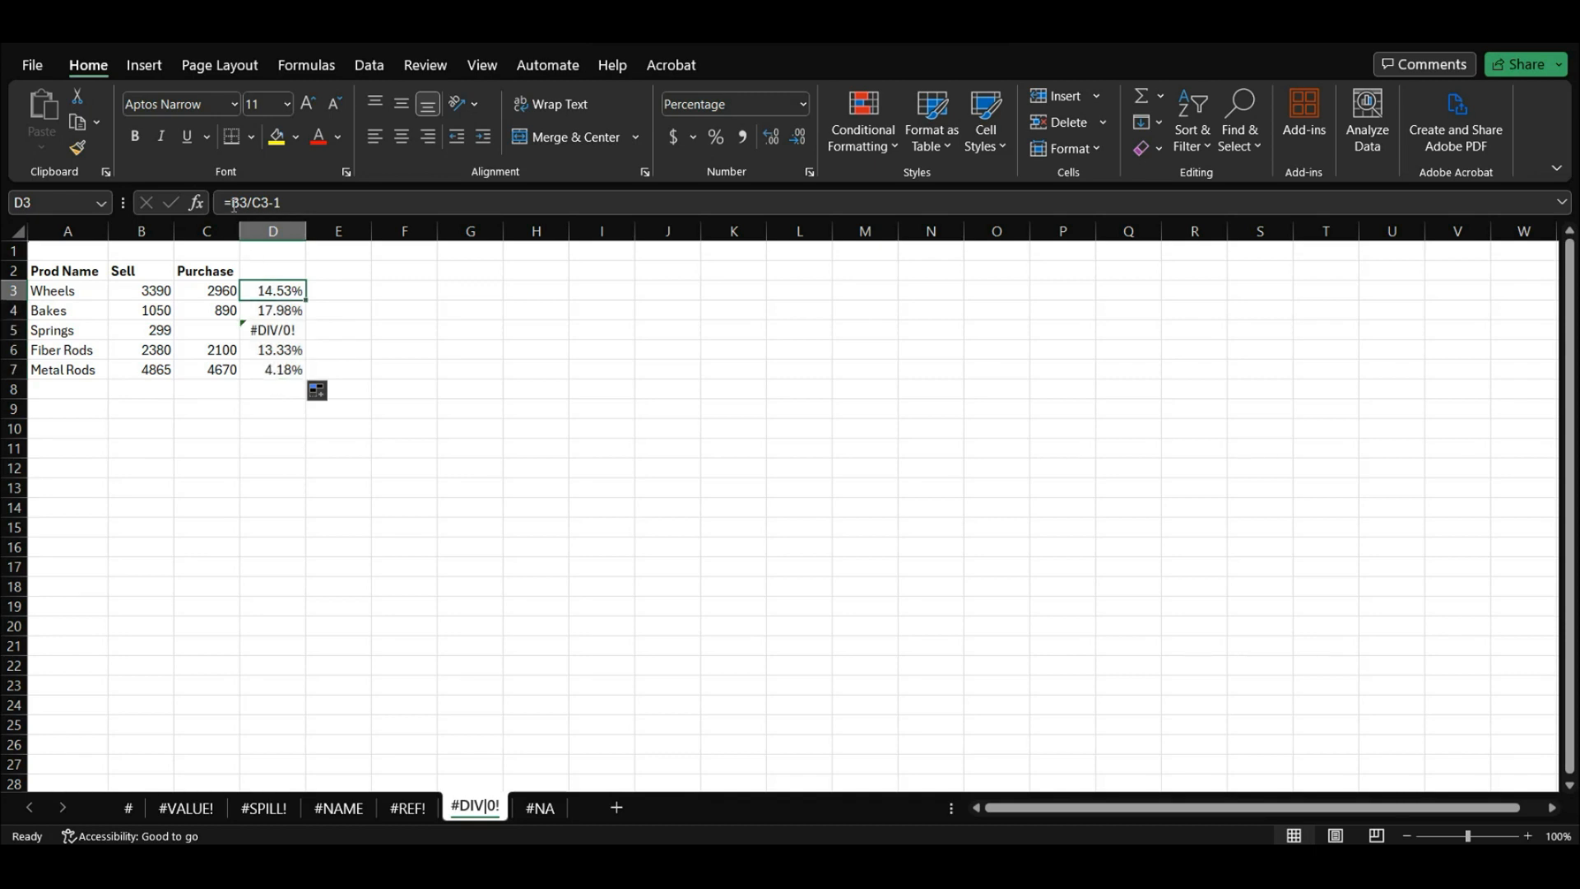
double_click(254, 288)
type("IF")
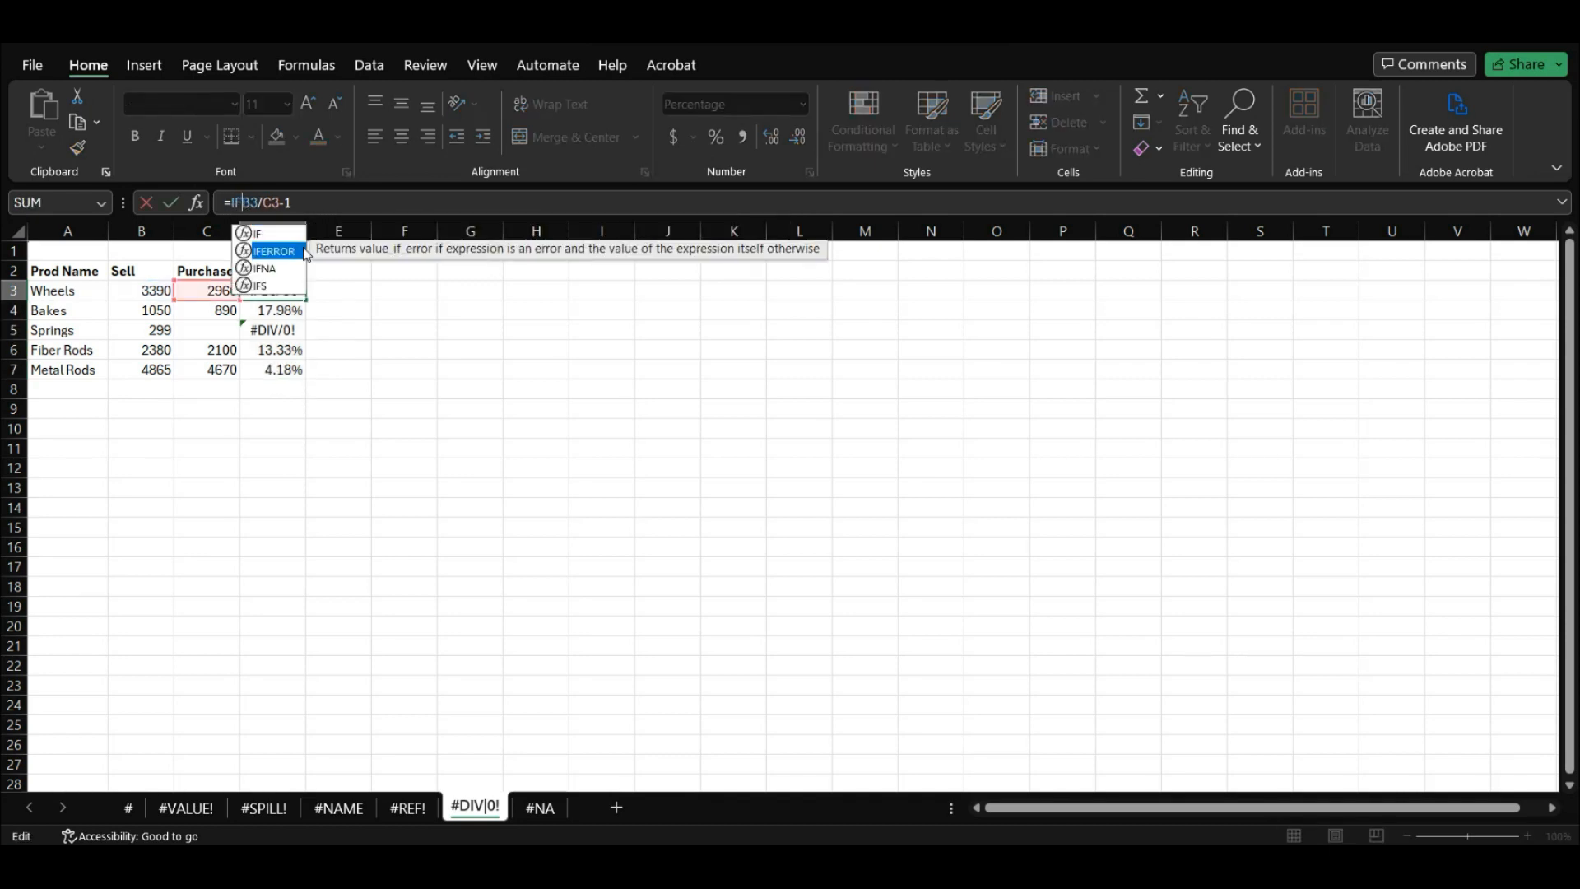
double_click(301, 250)
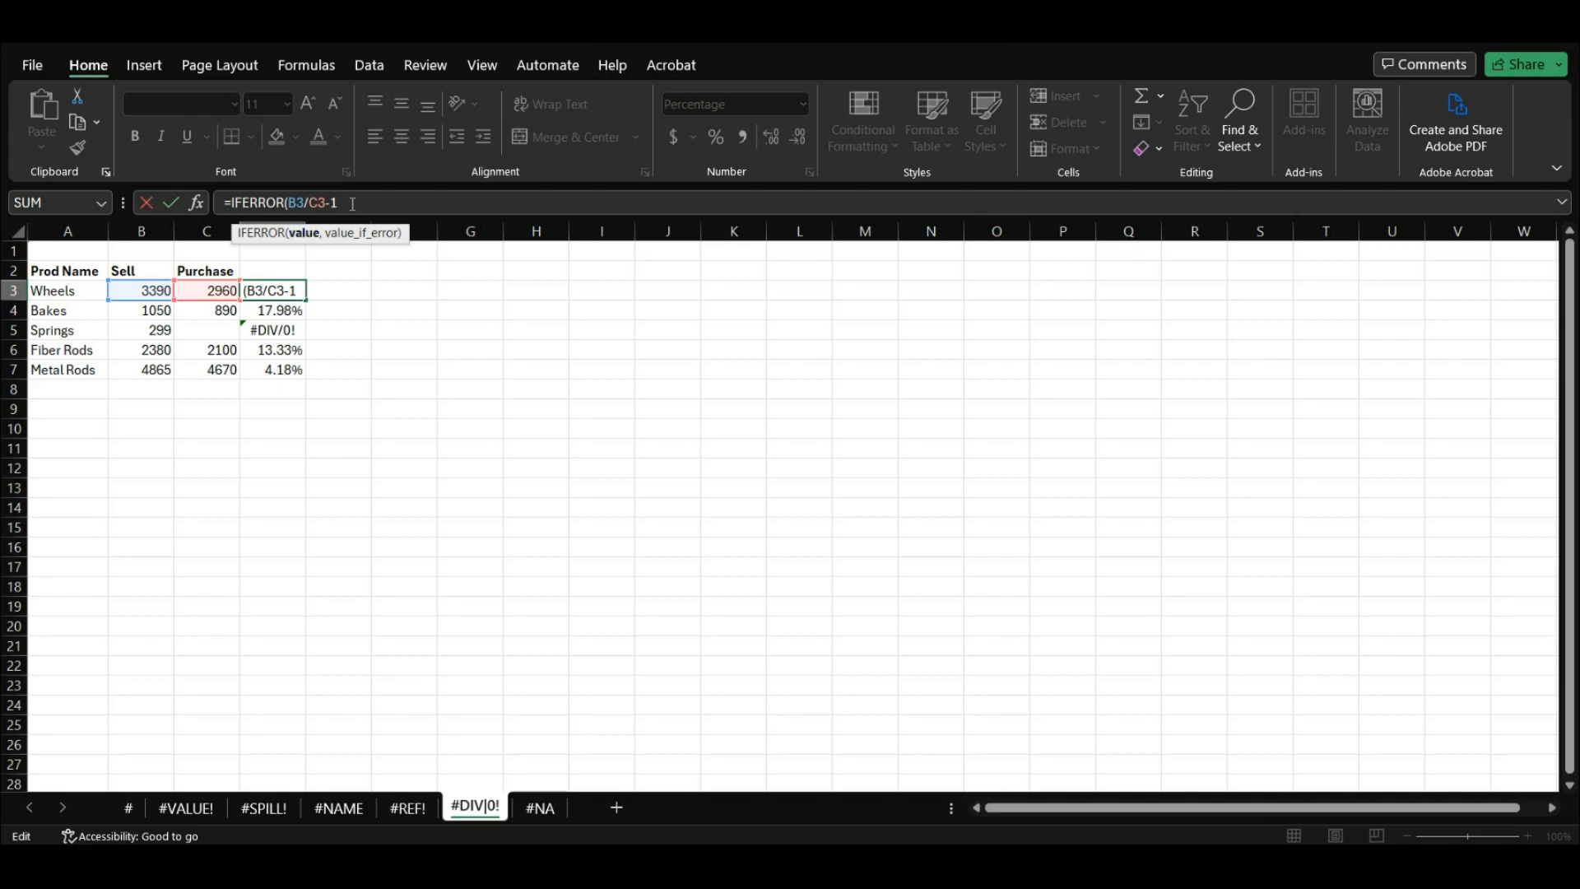
type(",")
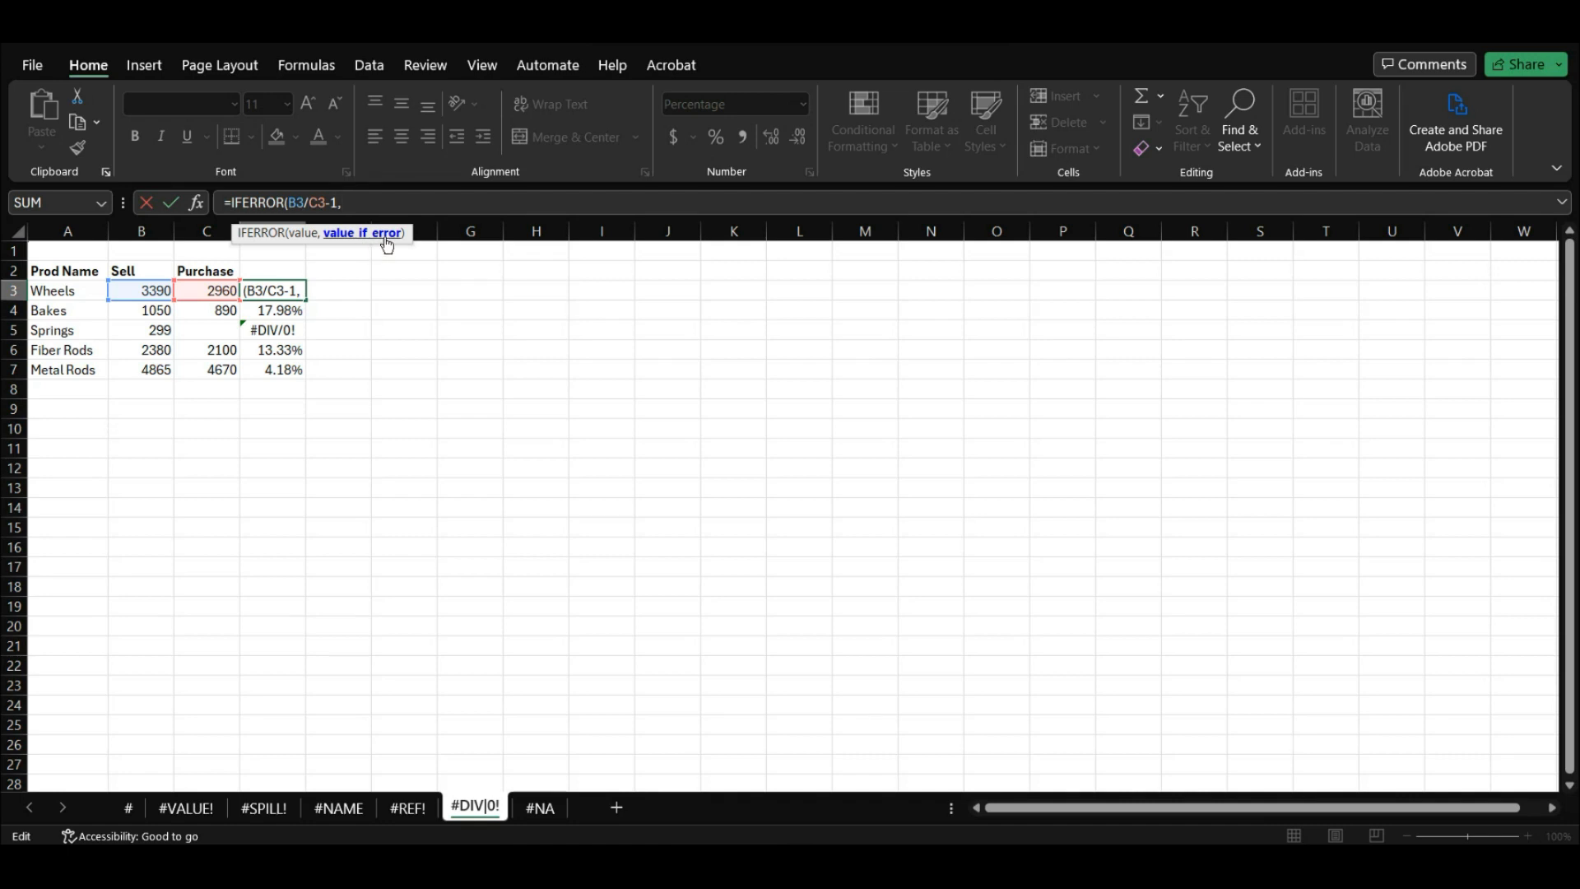
type("\"\")")
key("Return")
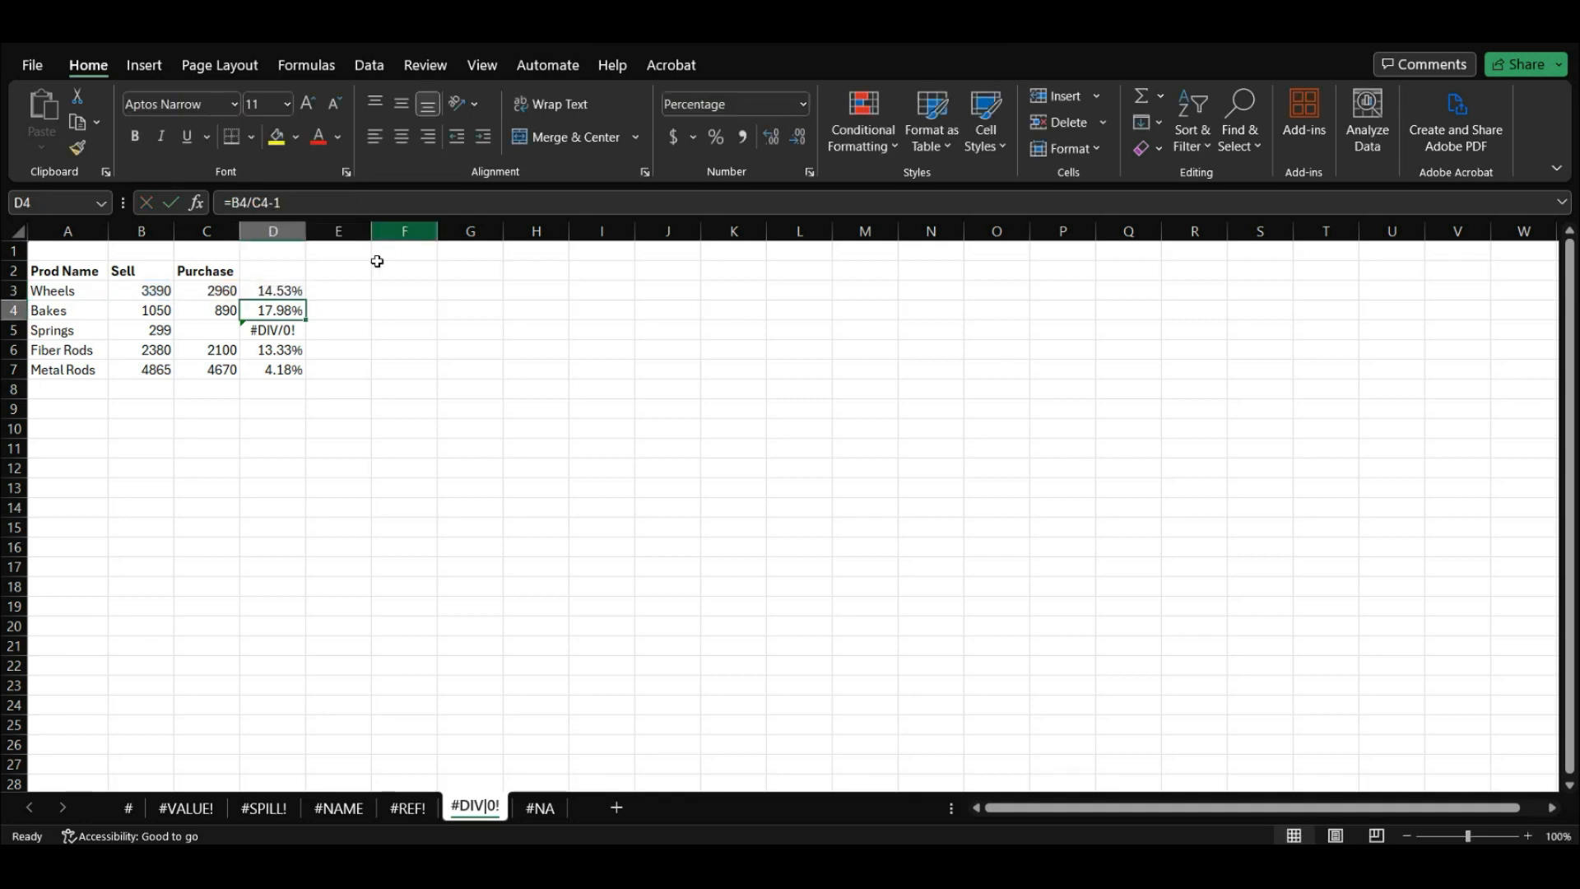
left_click(284, 291)
left_click_drag(305, 300, 300, 378)
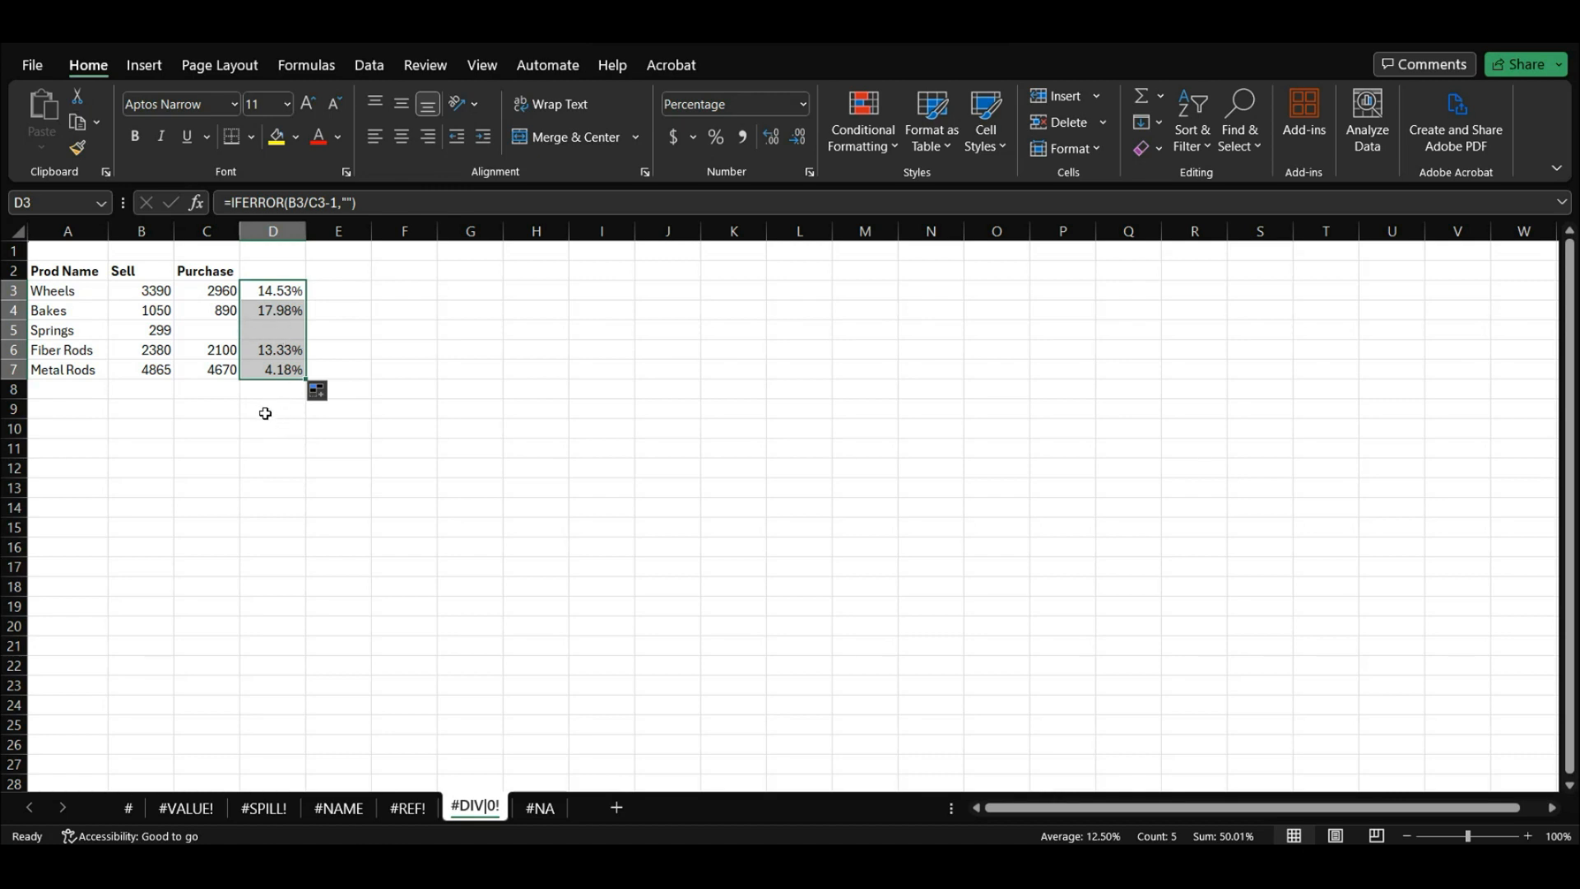
Enter 245 as the Springs purchase value in C5.
left_click(221, 329)
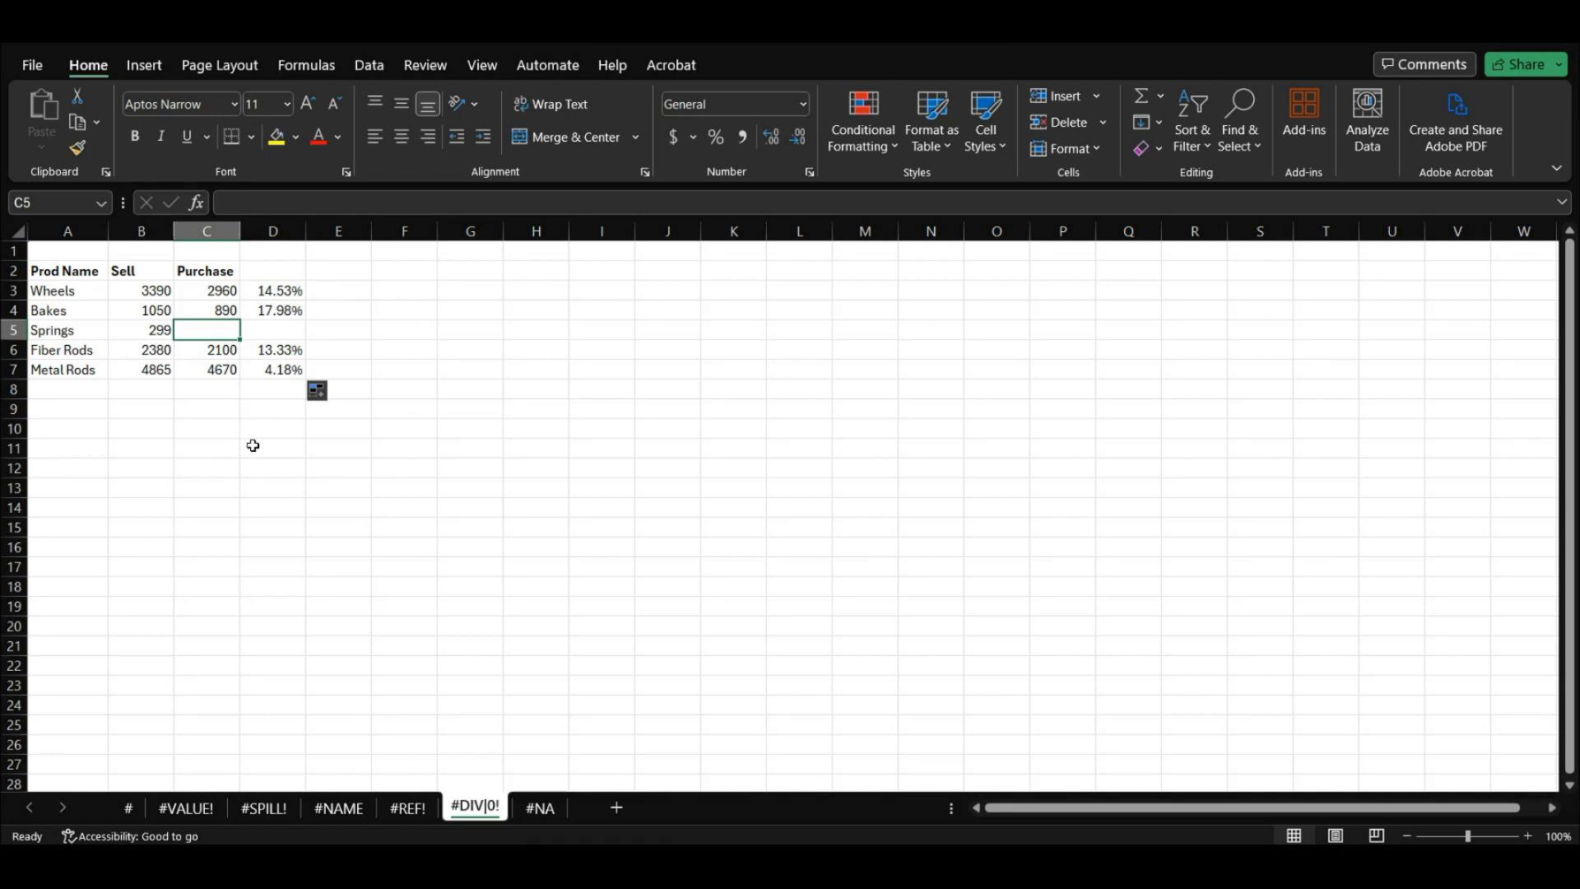
type("245")
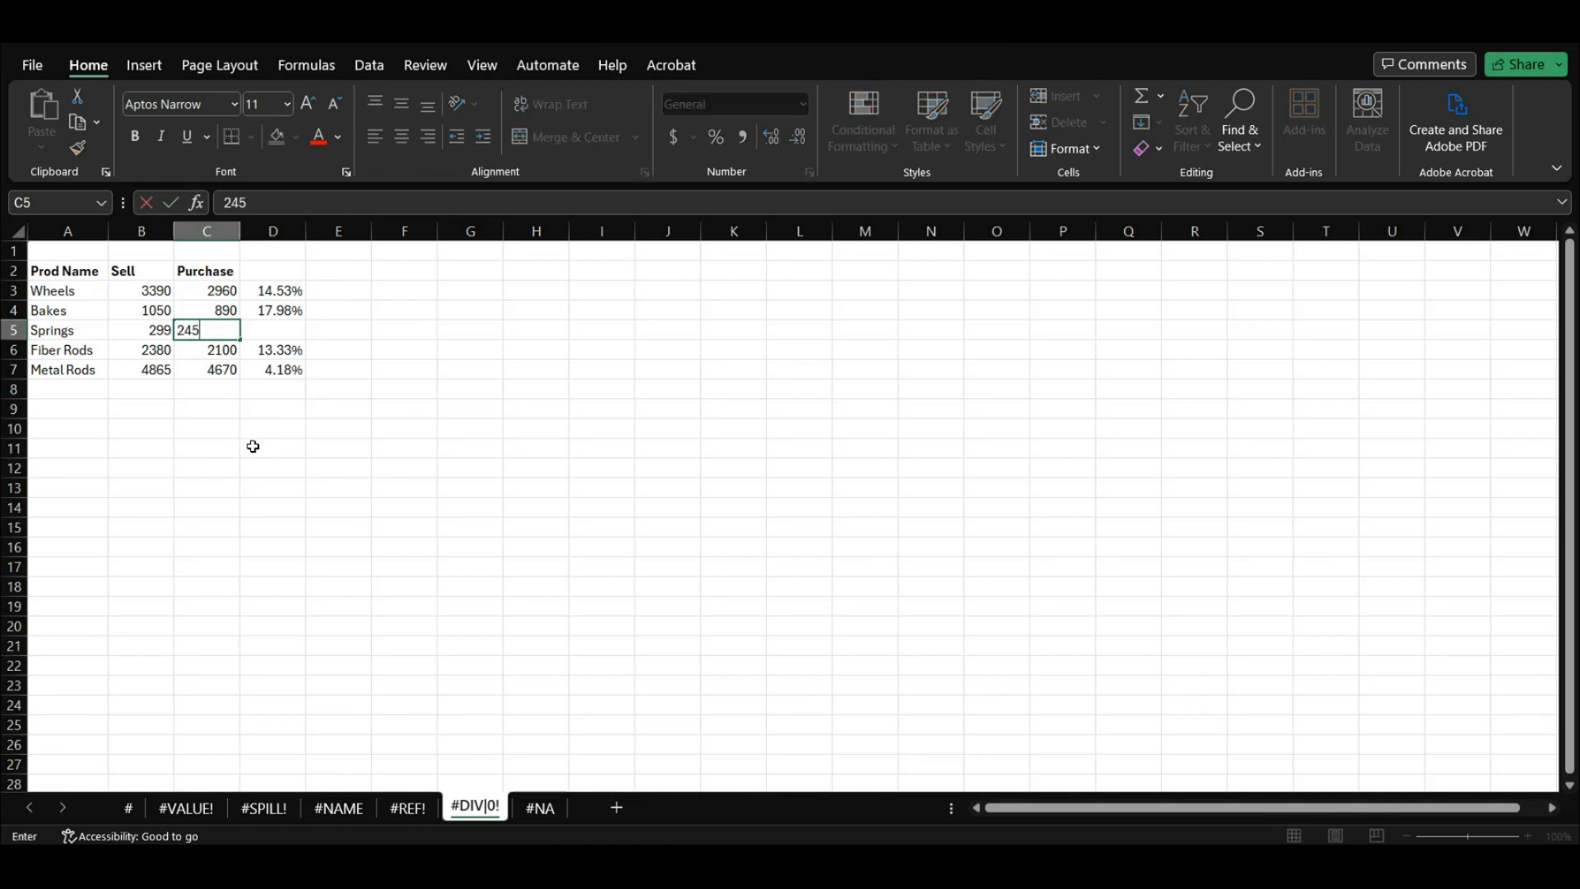
key("Return")
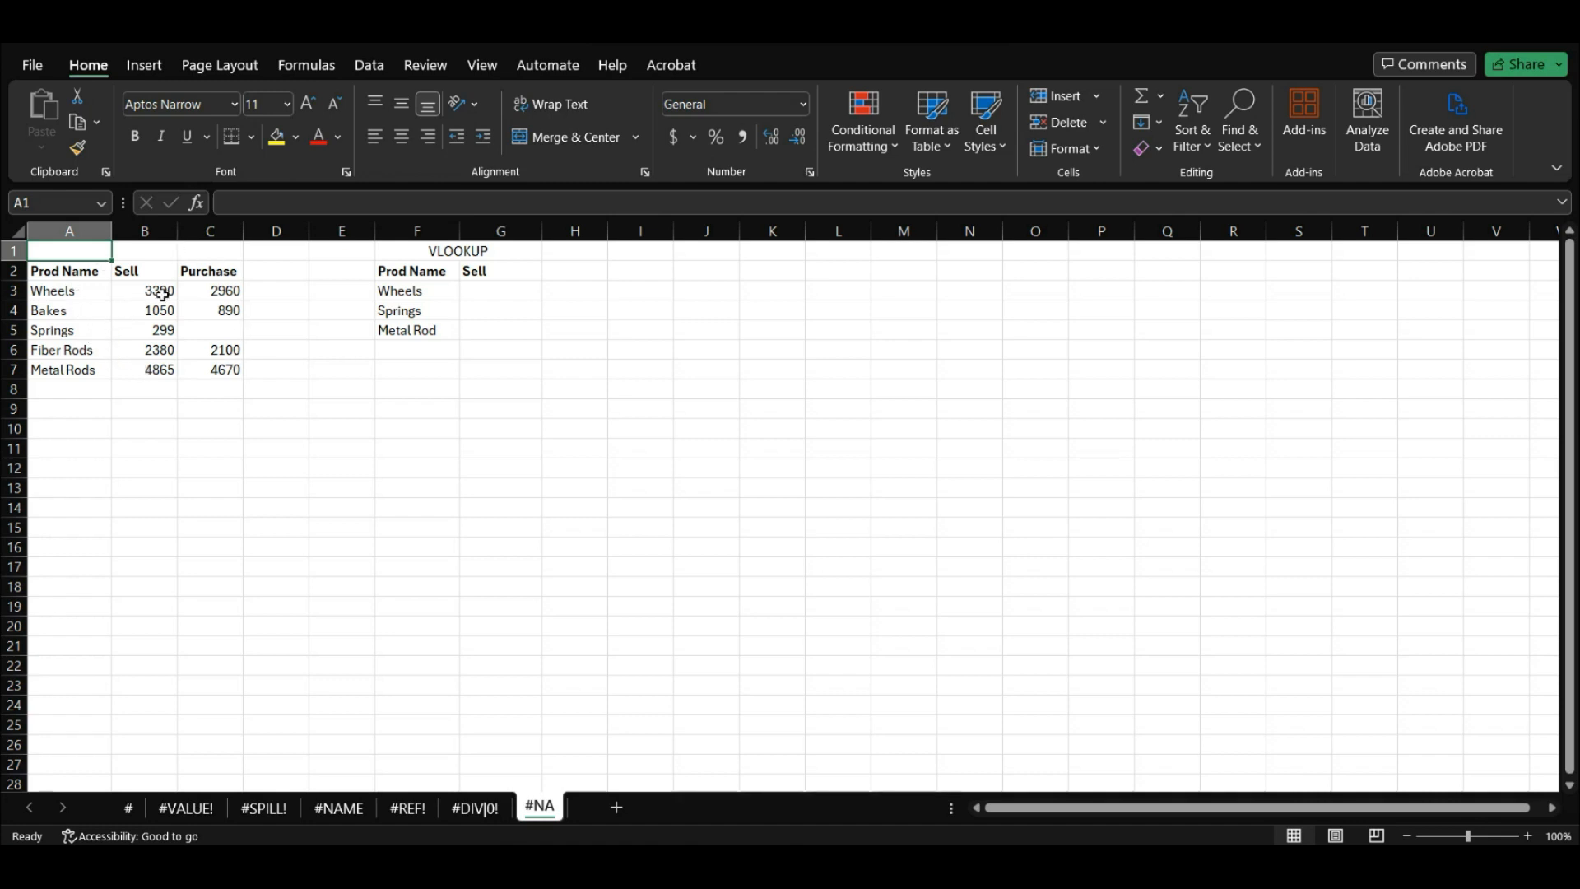
On the #NA sheet, enter =VLOOKUP(F3,A3:B7,2,FALSE) in G3 and fill the formula down to G5.
left_click(483, 292)
type("=VLOO")
key("Tab")
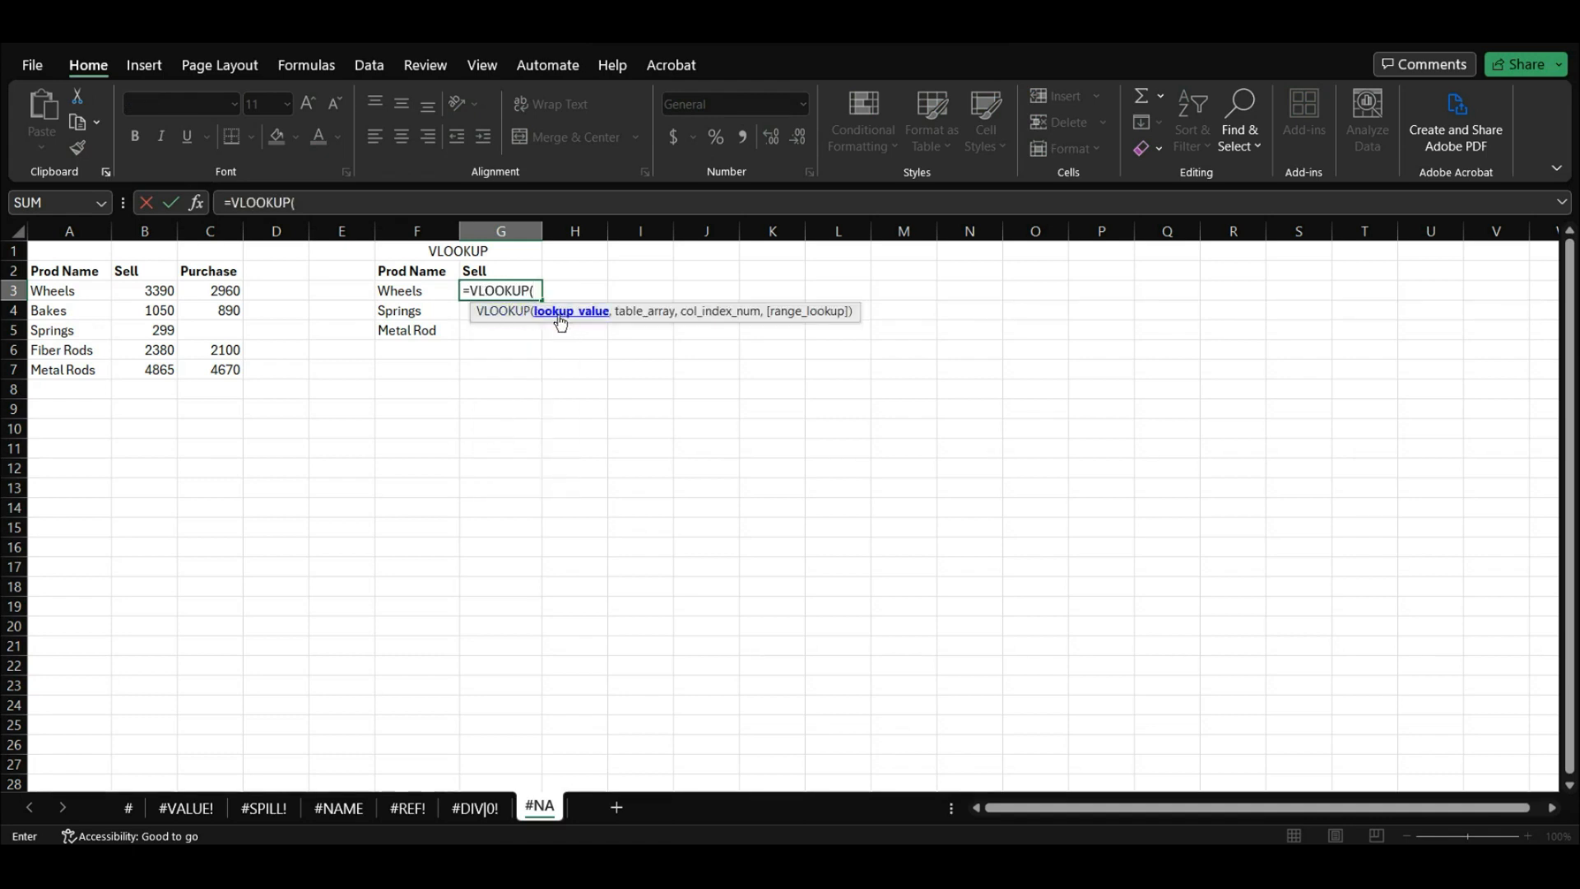
left_click(416, 291)
type(",")
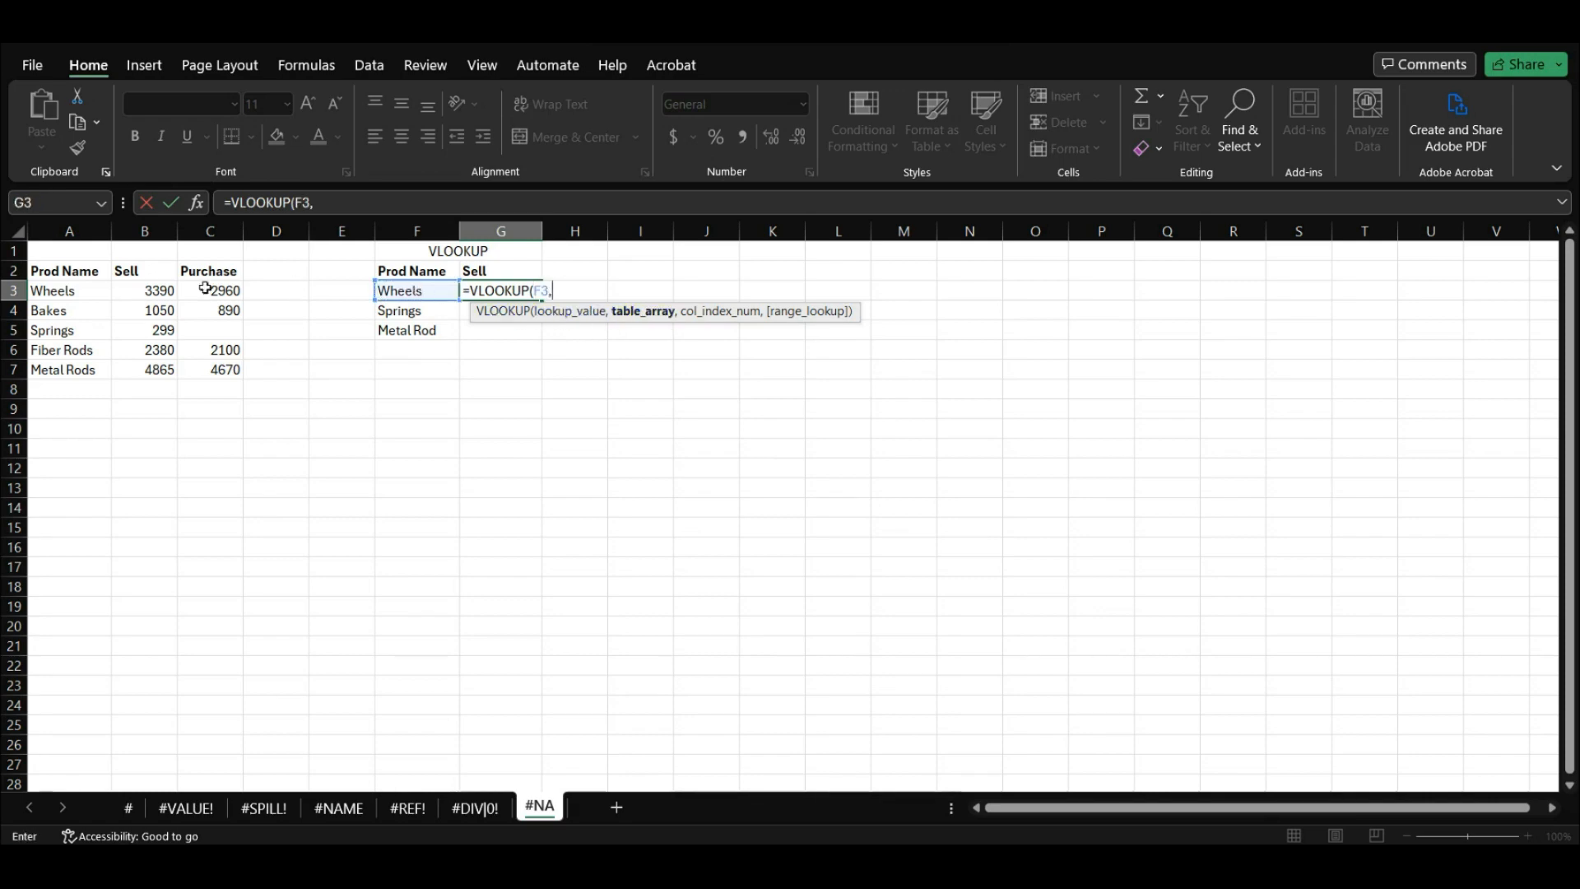
left_click_drag(97, 291, 158, 387)
type(",")
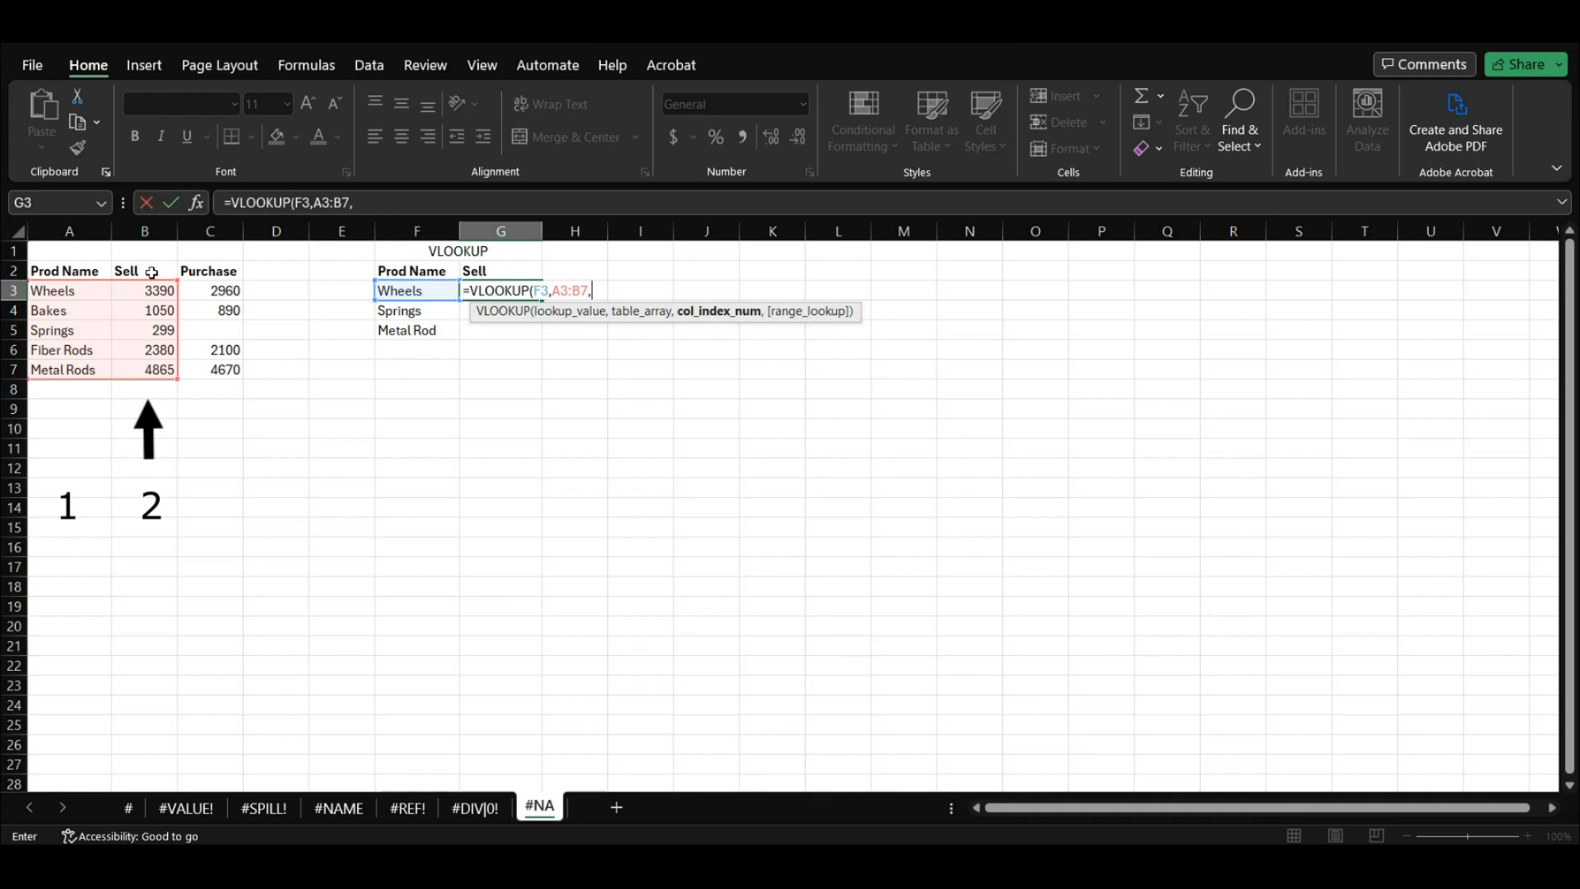
type("2")
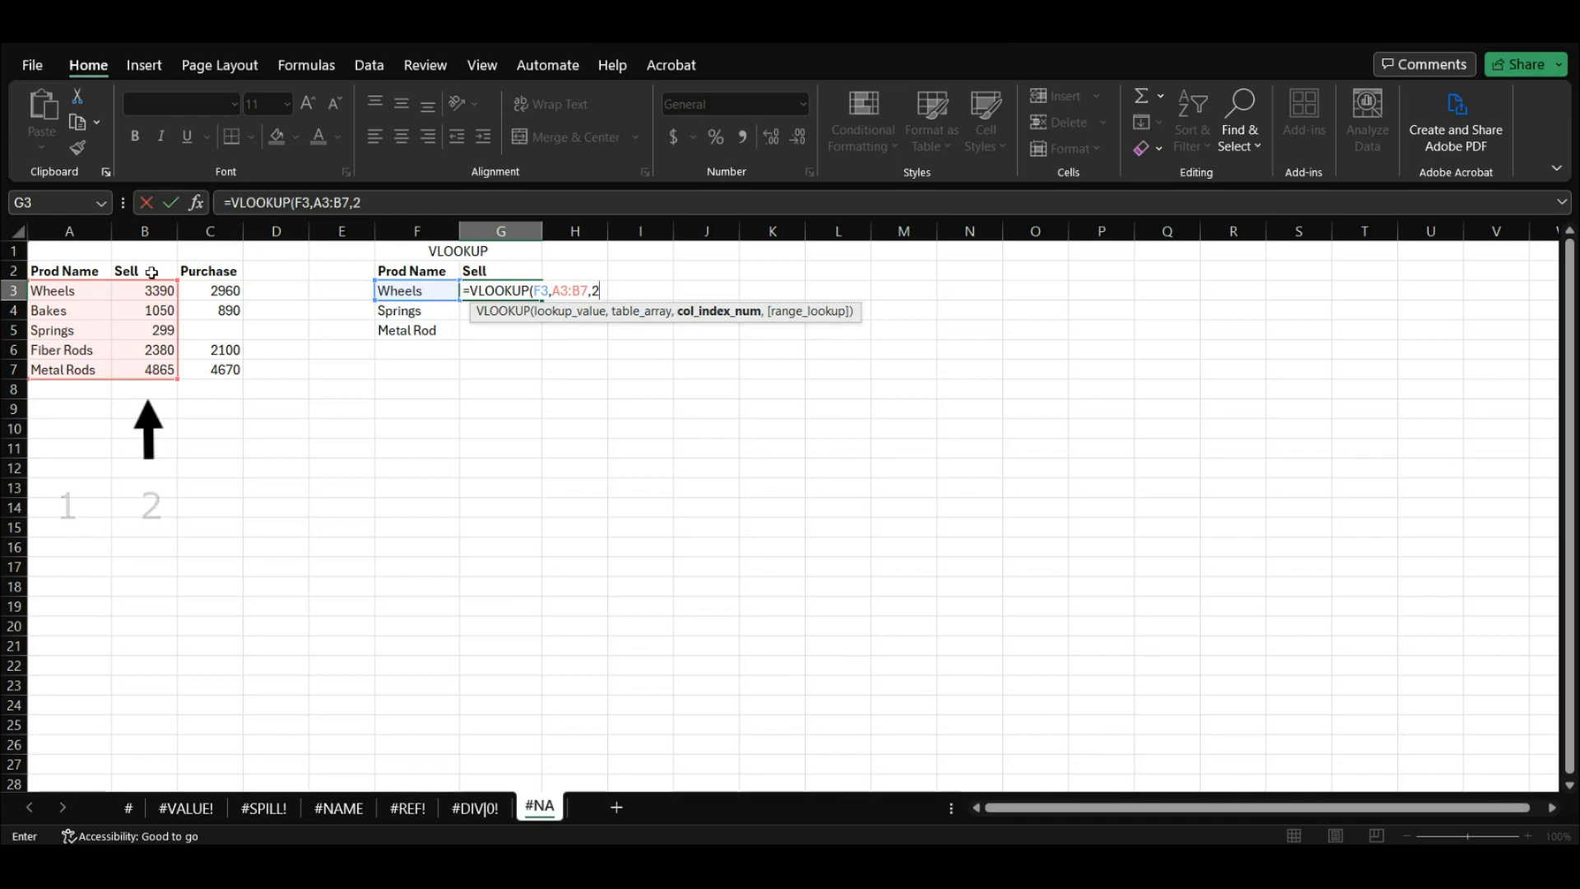
type(",")
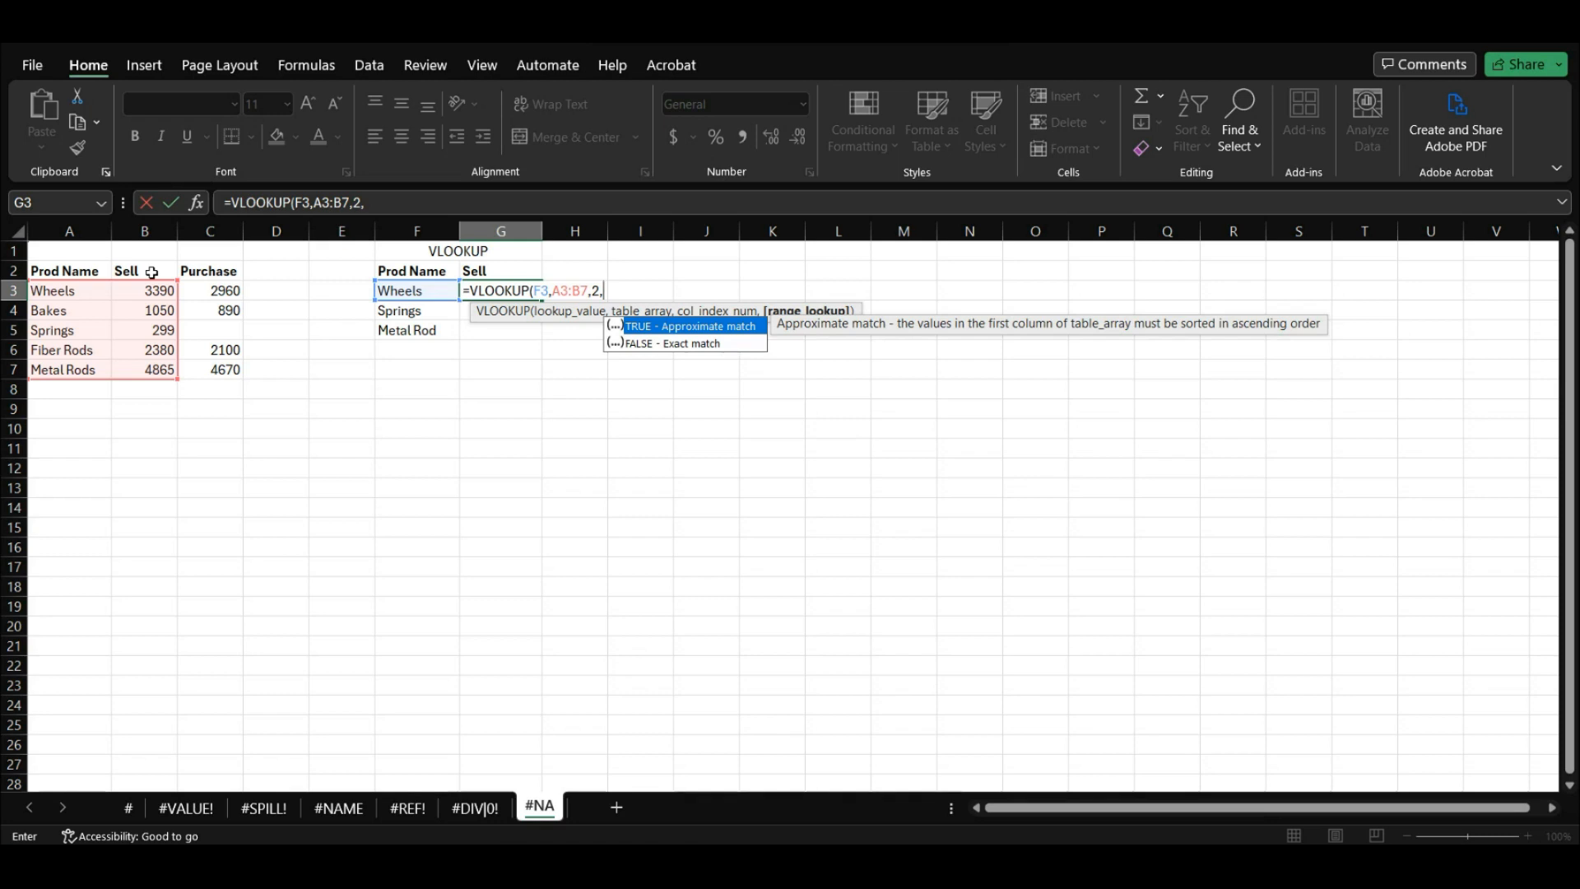
double_click(692, 344)
type(")")
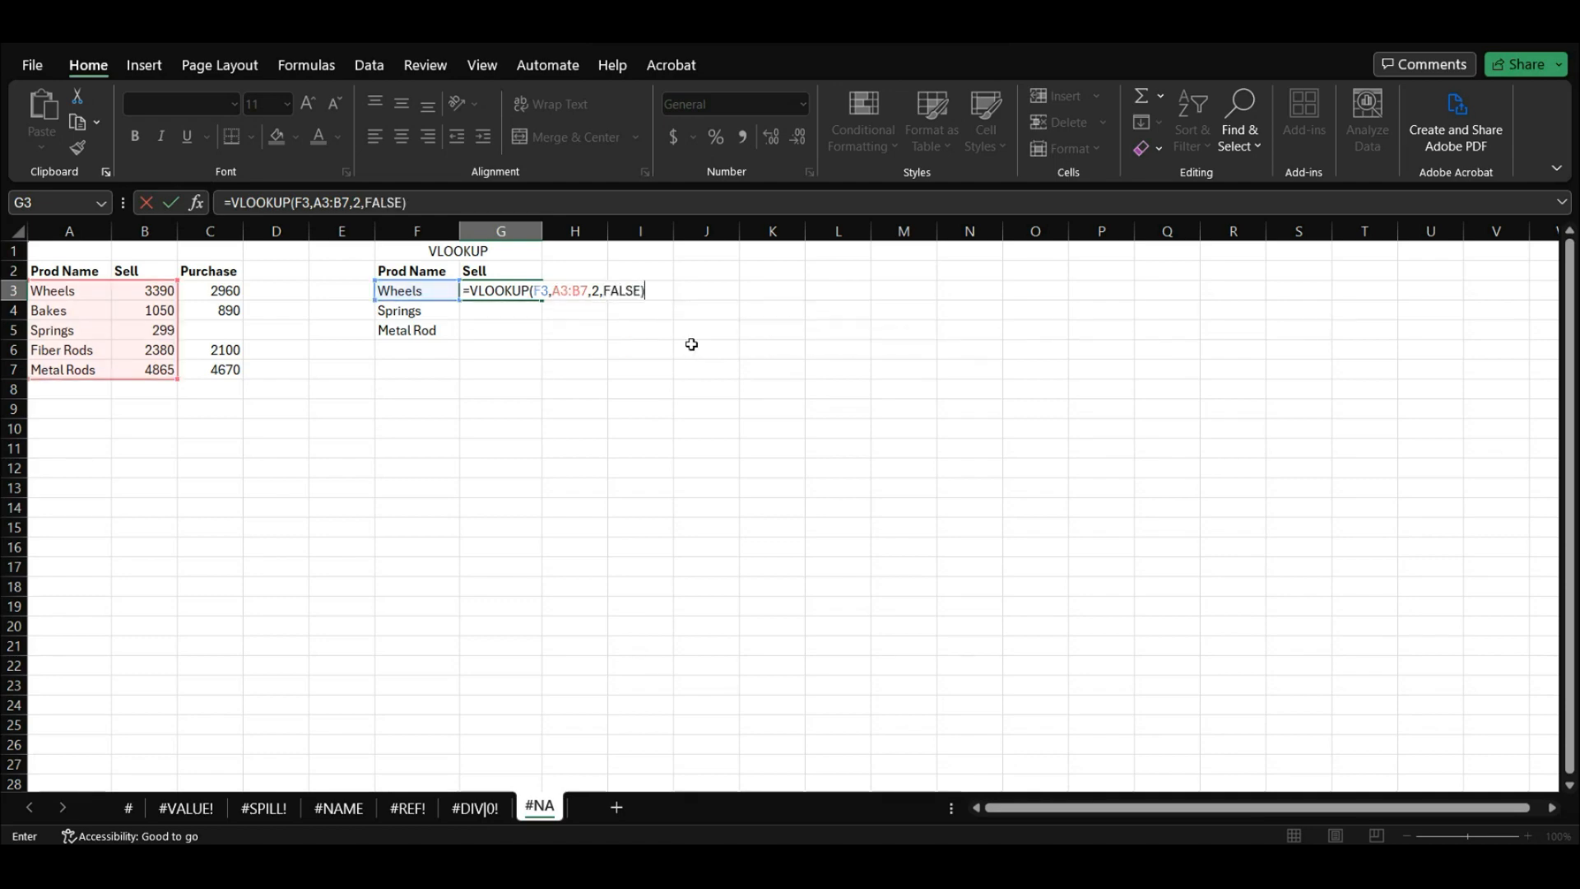
key("Return")
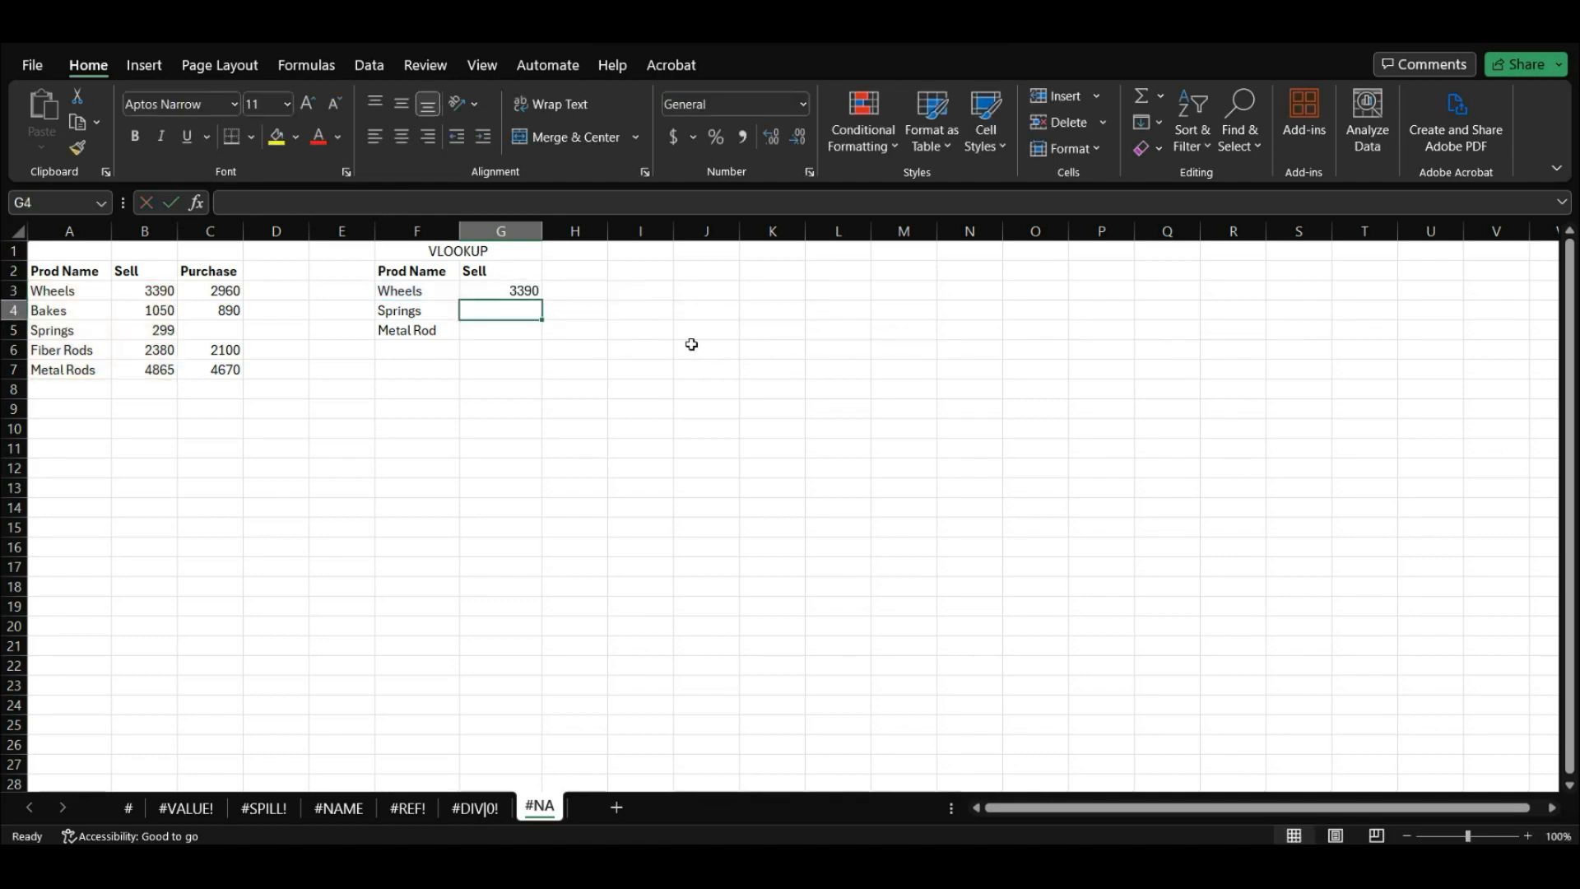
left_click(534, 297)
left_click_drag(543, 301, 541, 336)
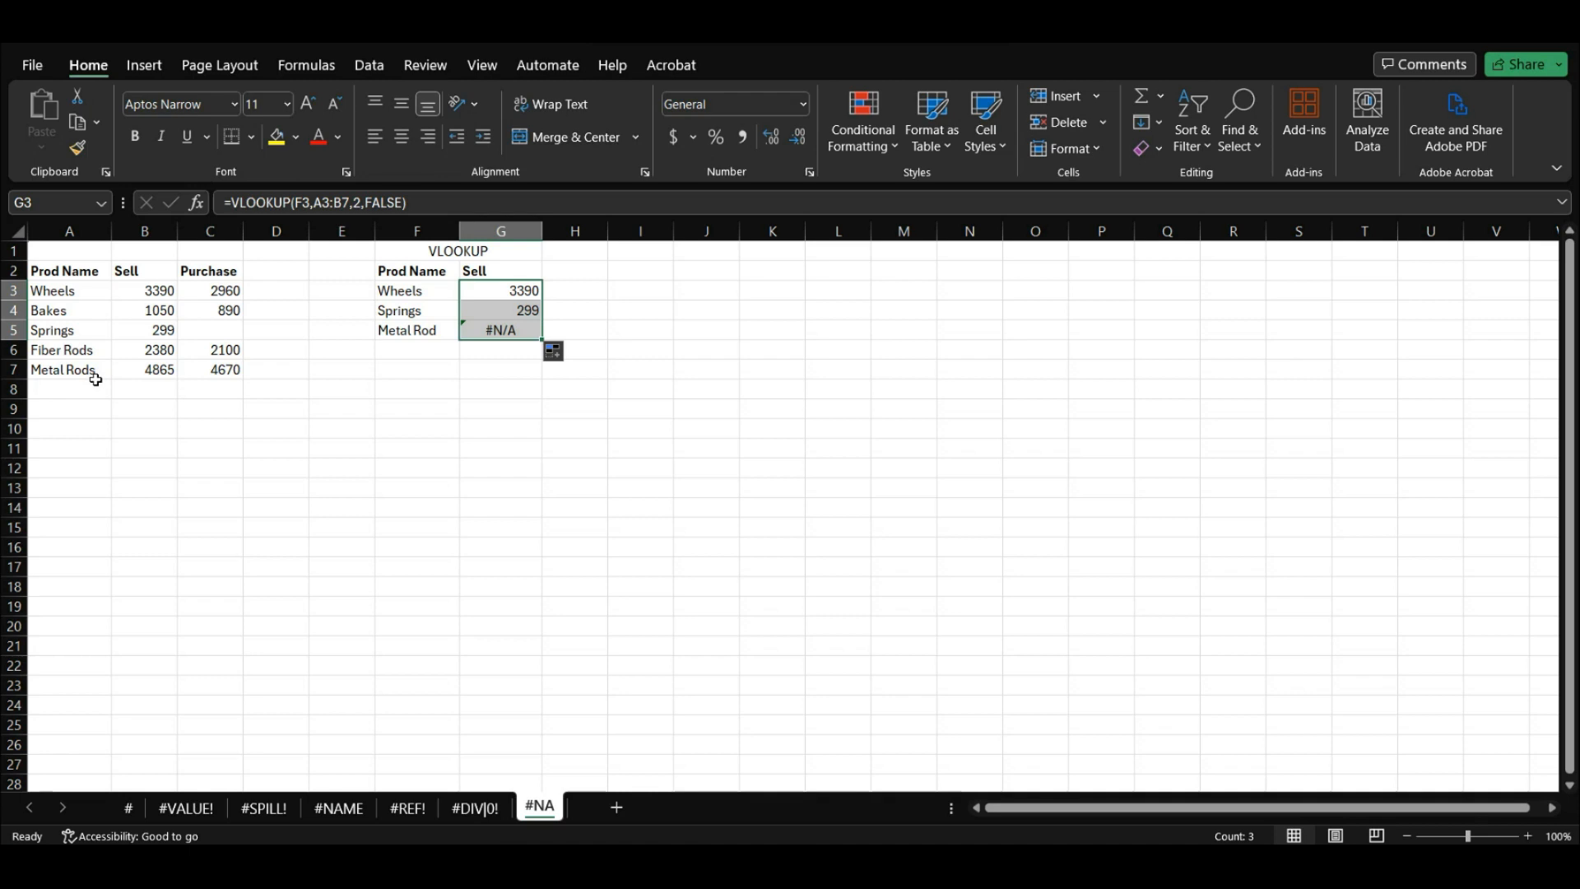
Change the lookup product name in F5 to Metal Rods to match the source table.
double_click(434, 333)
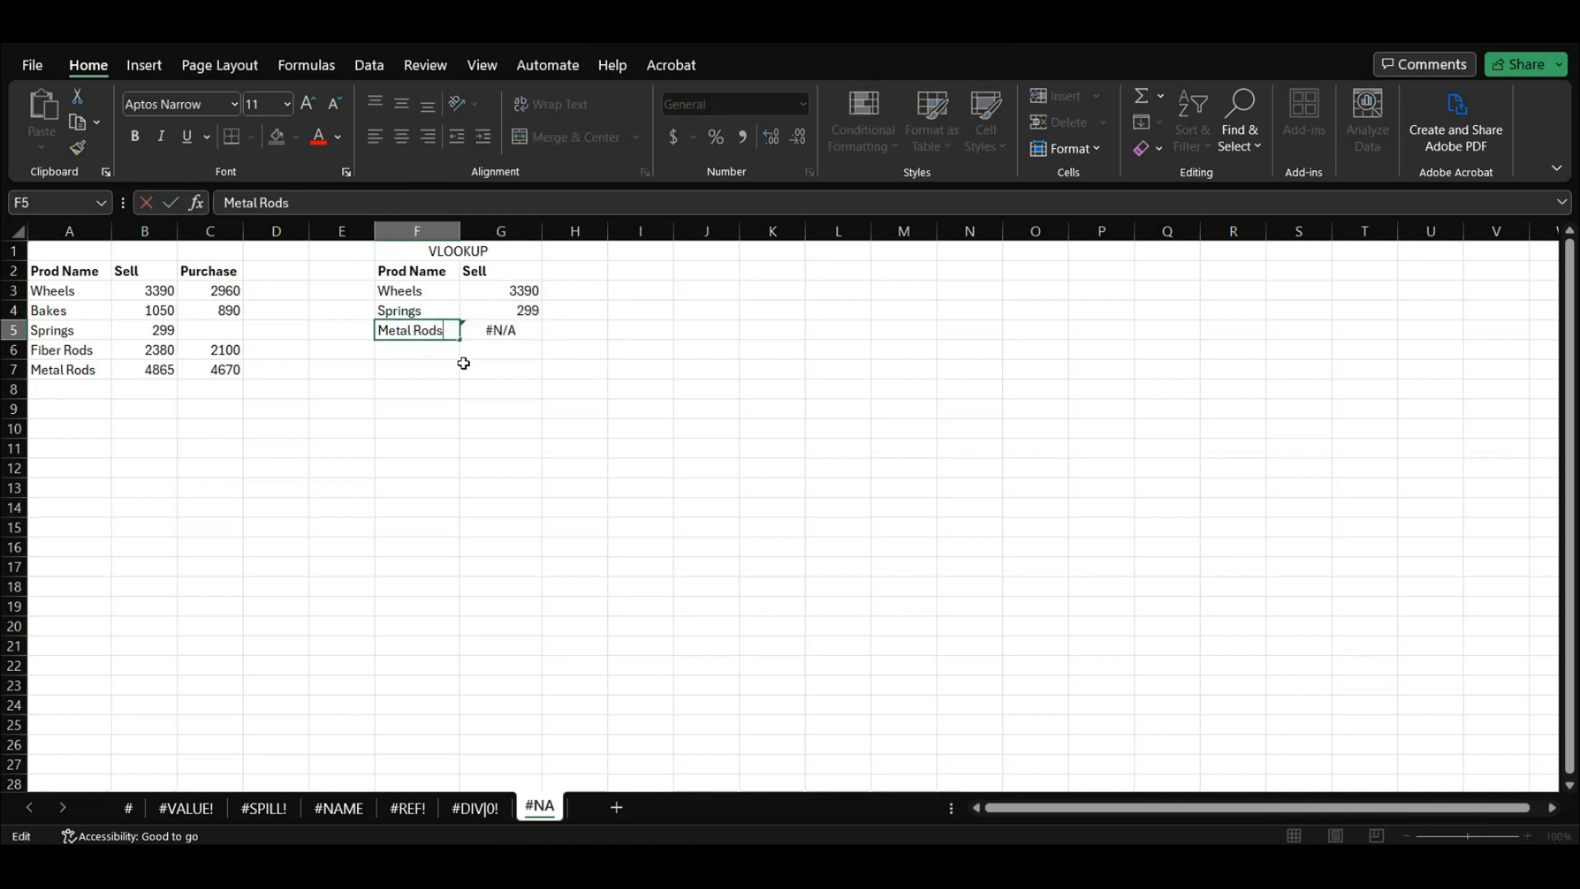
type("s")
key("Return")
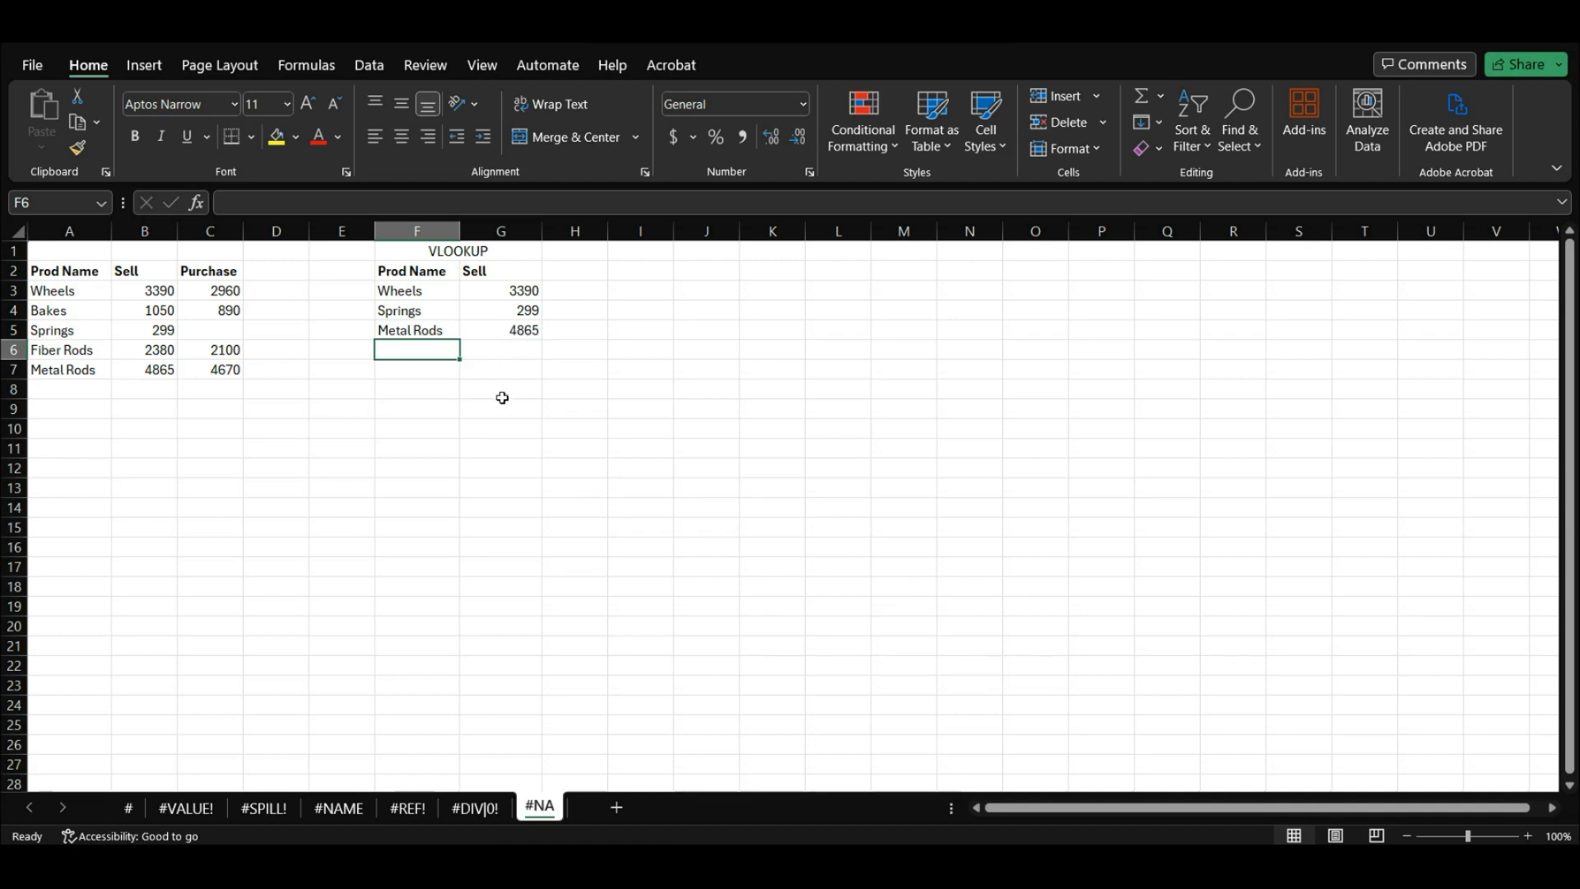
Change the product name in F5 back to Metal Rod.
double_click(448, 329)
key("BackSpace")
key("Return")
Wrap the G3 lookup in IFNA as =IFNA(VLOOKUP(F3,A3:B7,2,FALSE),"Not Available") and fill it down to G5.
left_click(512, 290)
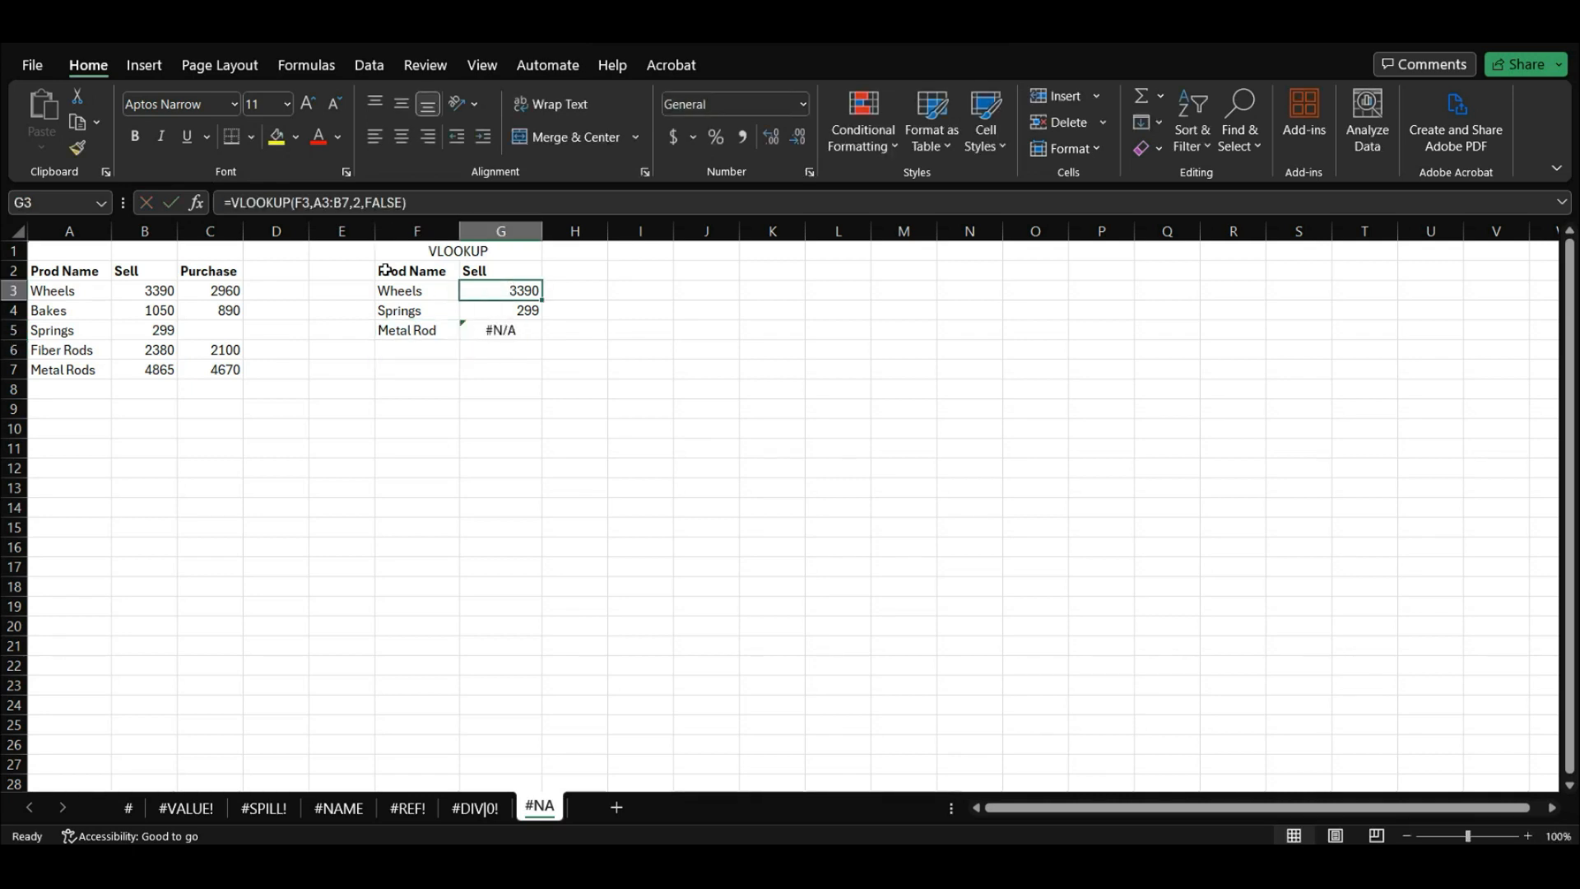
key("F2")
key("Home")
key("Right")
type("If")
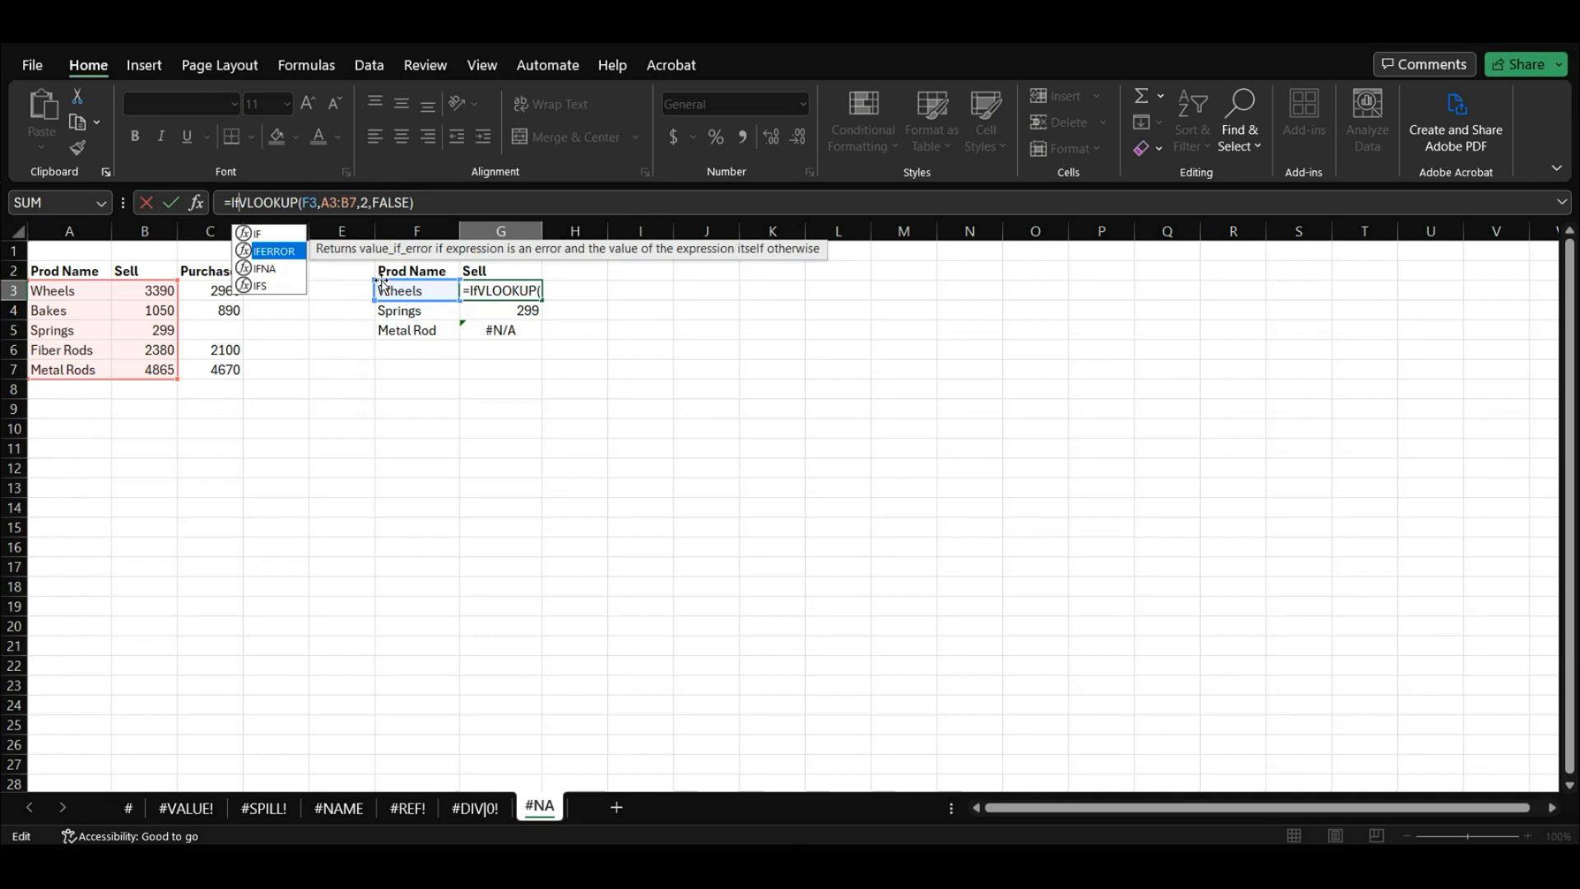
key("Down")
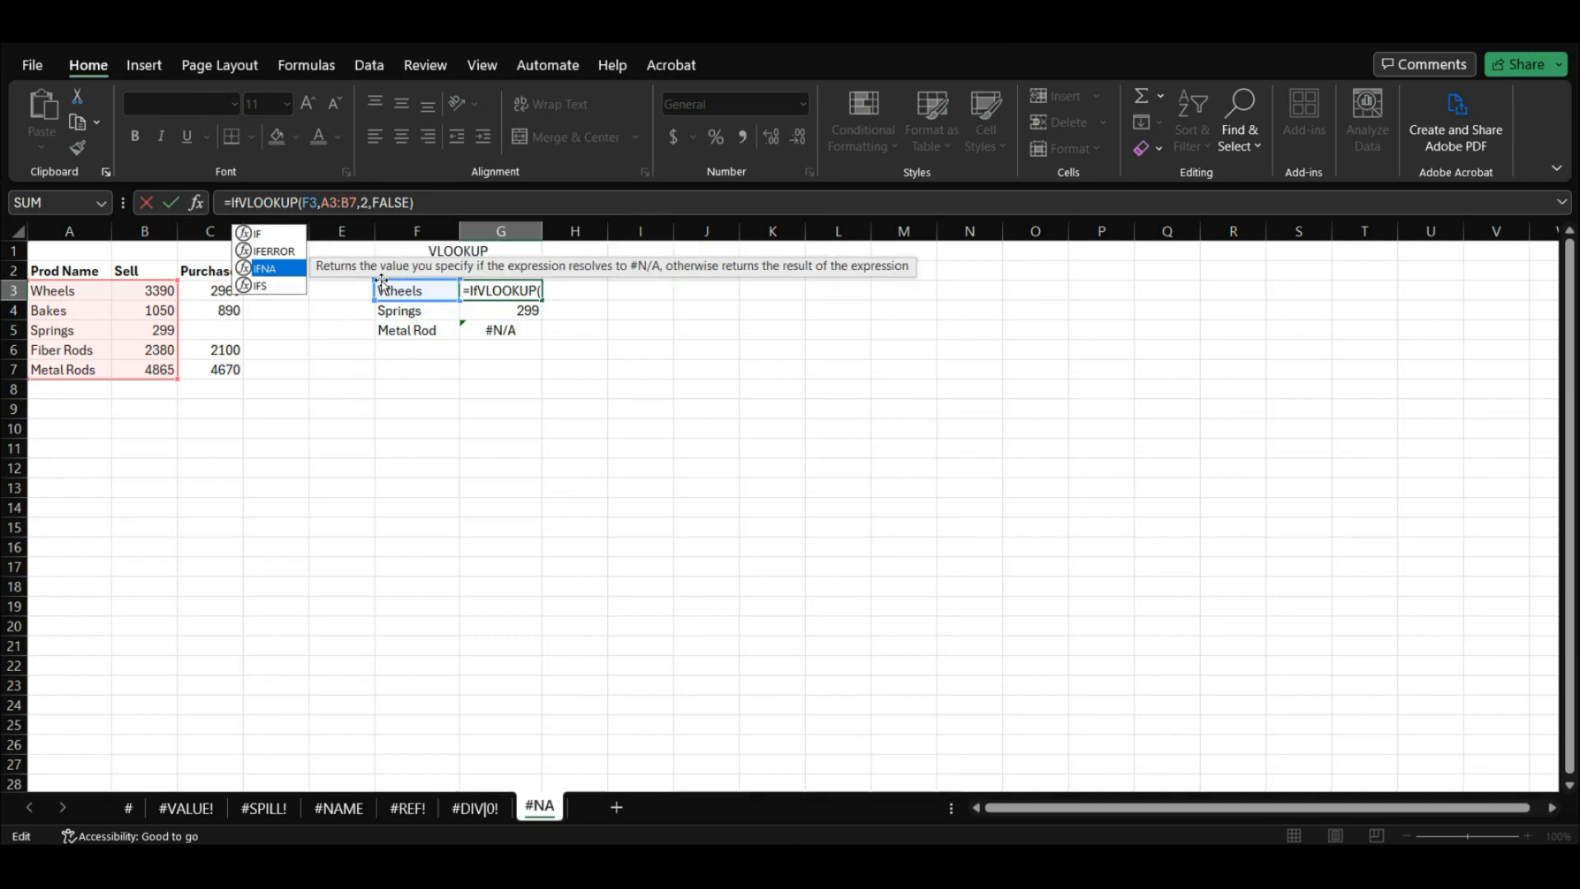
key("Tab")
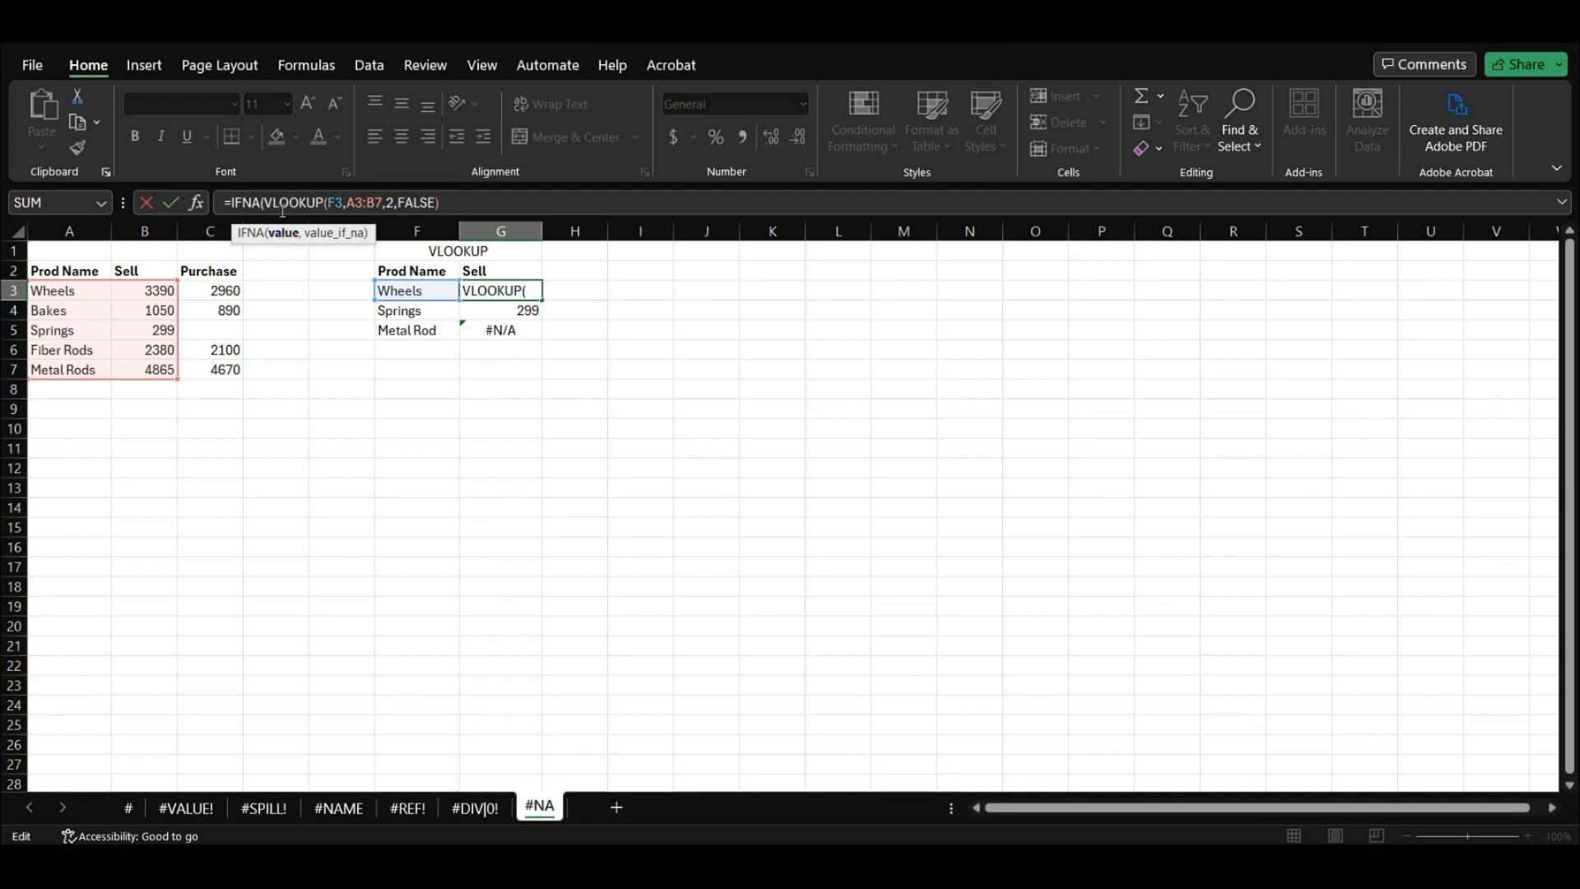
type(",")
type("\"\"")
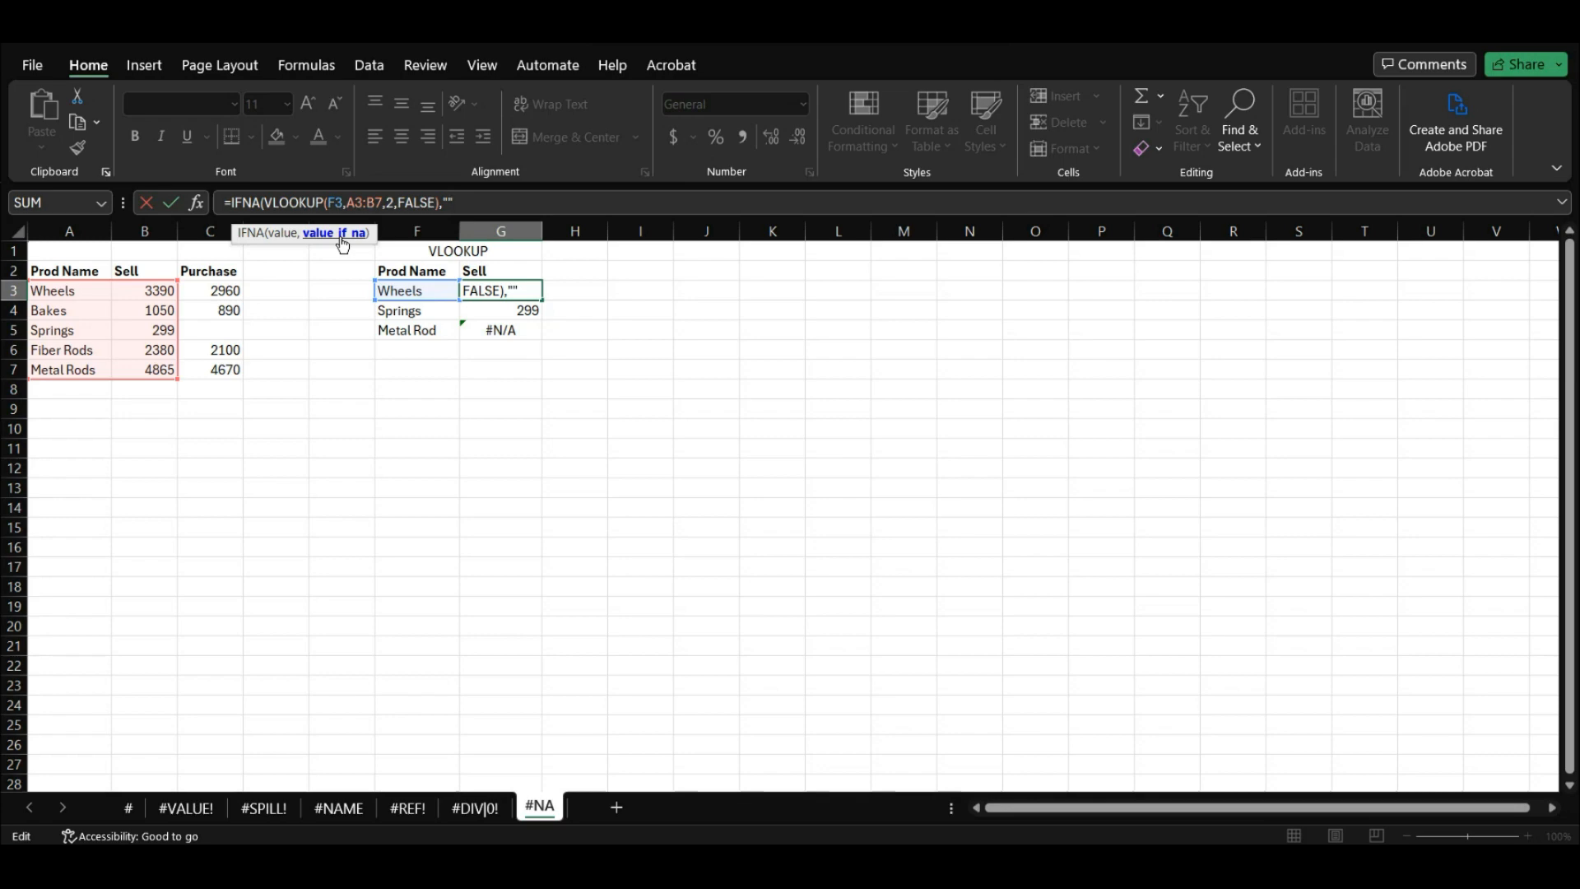
key("BackSpace")
type("Not Available\")")
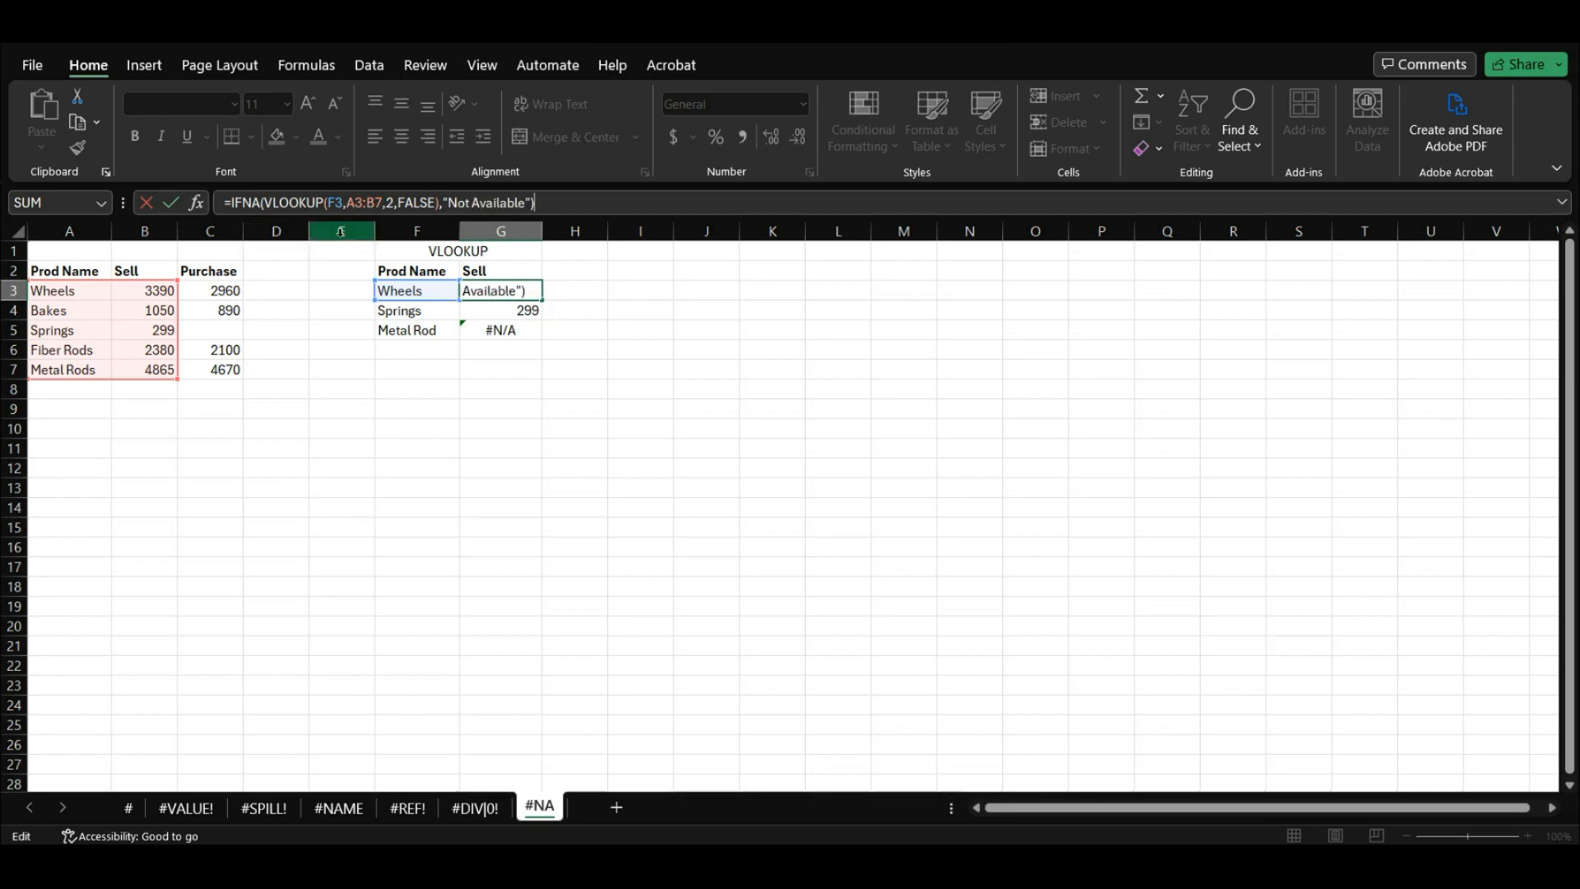
key("Return")
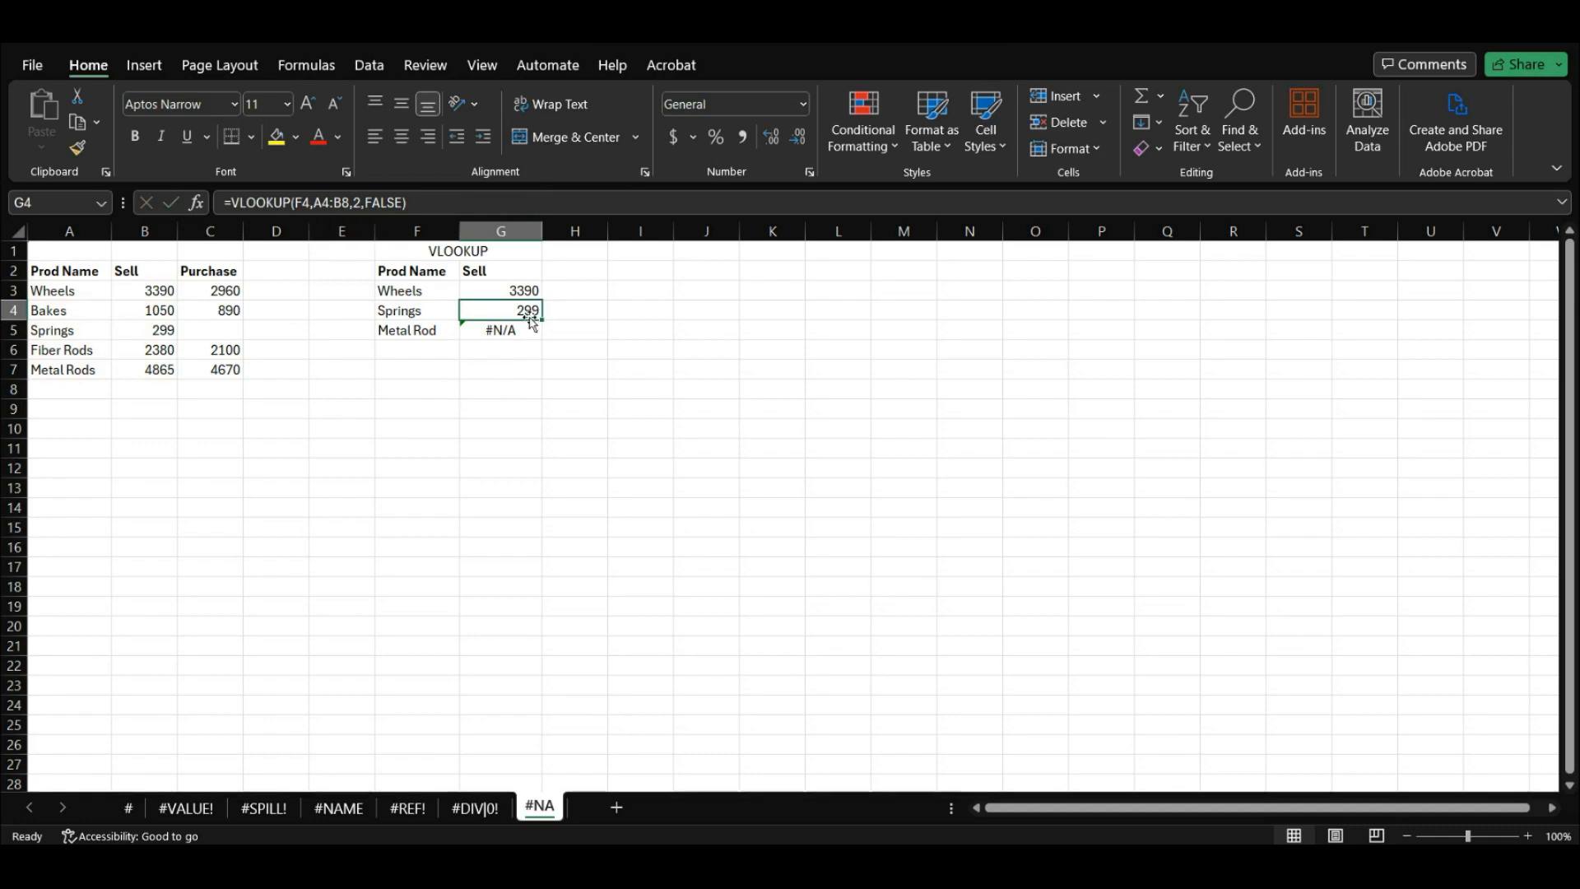
left_click(528, 292)
left_click_drag(540, 301, 540, 337)
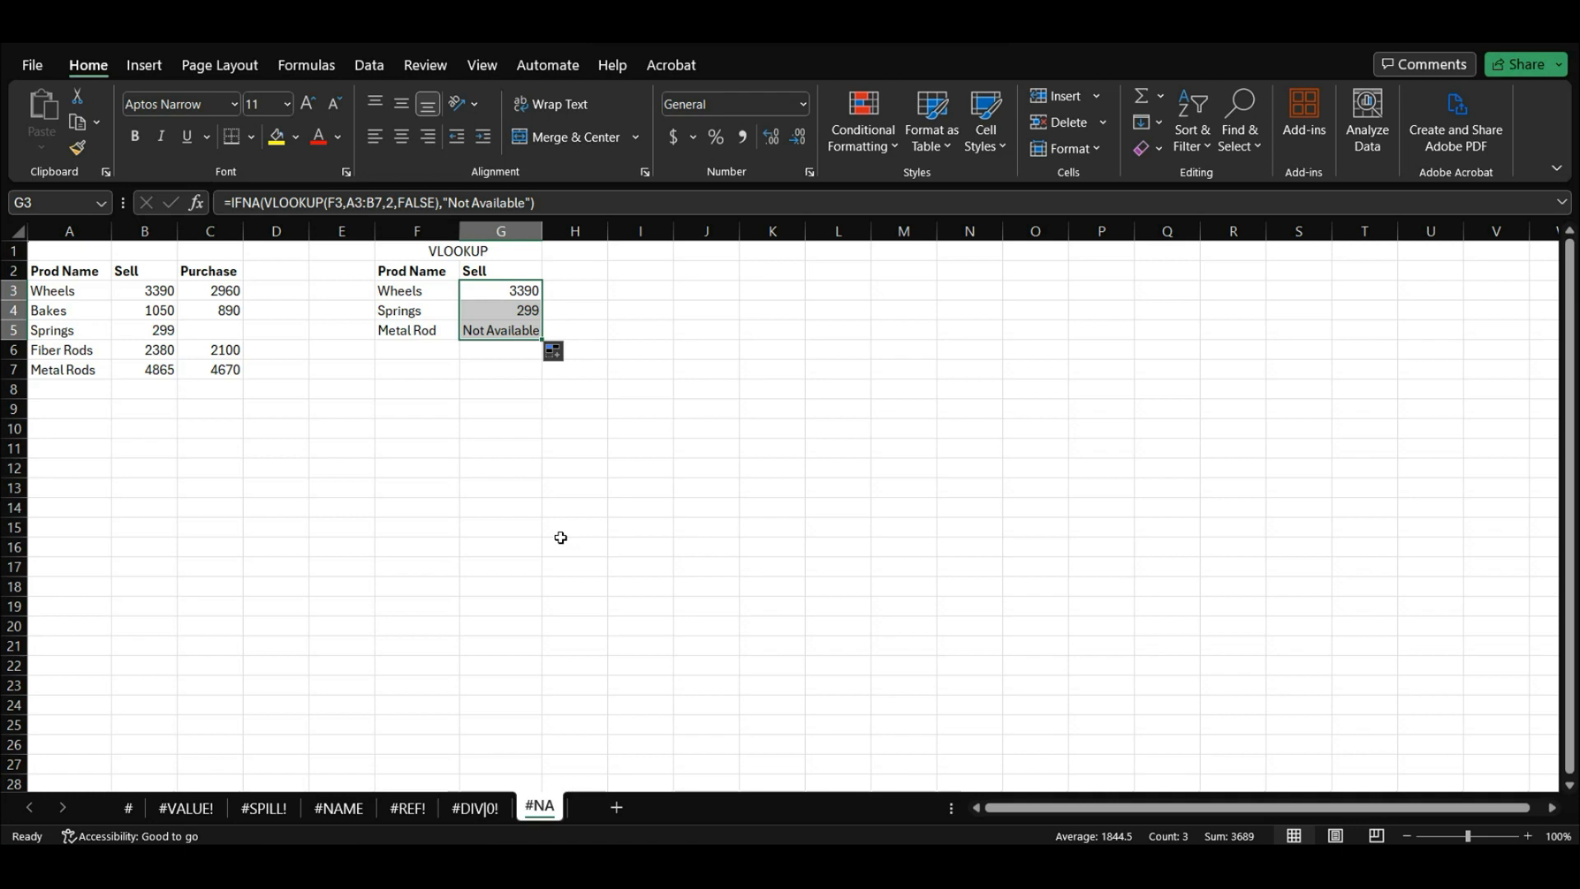